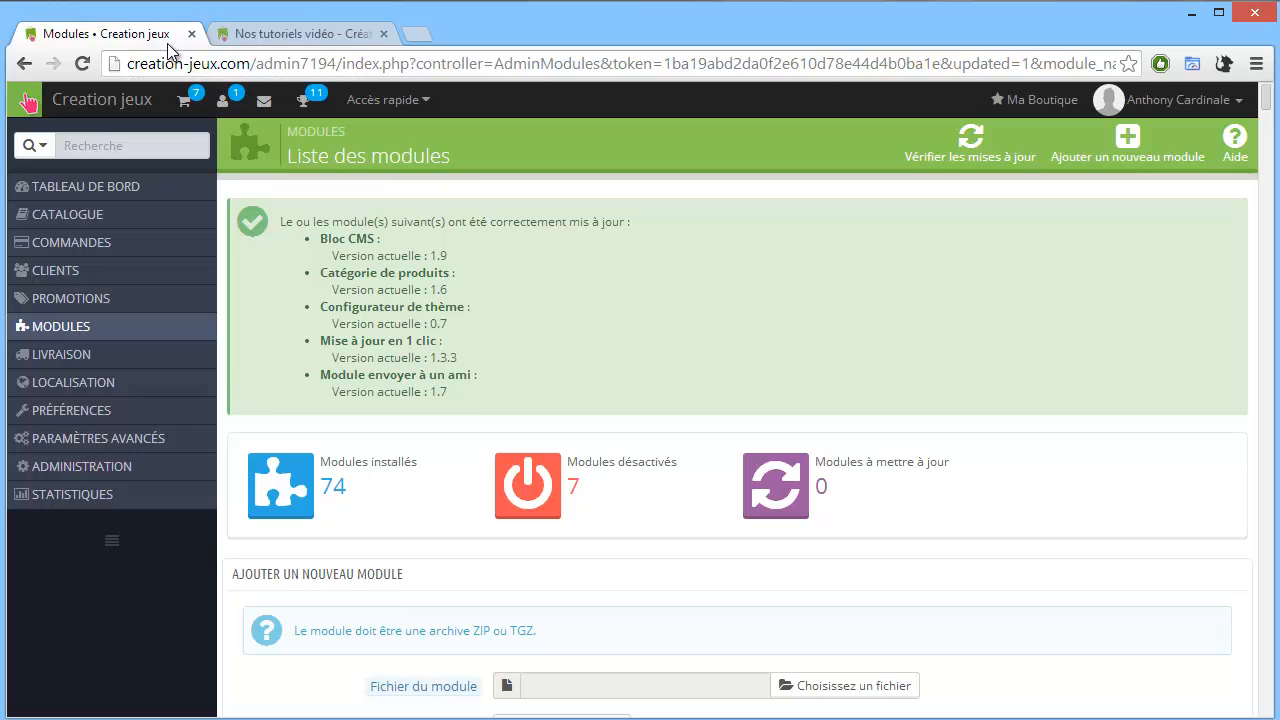
- Start a new cart rule in the promotions section
mouse_move(177, 338)
left_click(138, 303)
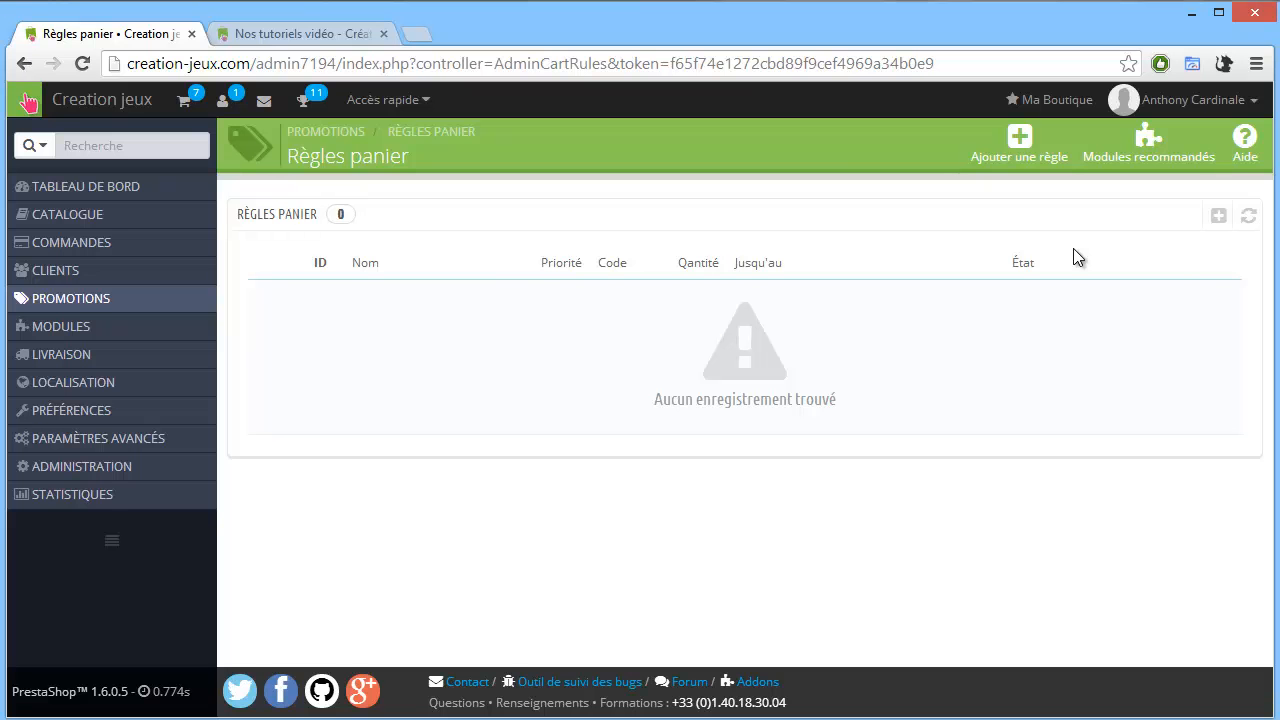
left_click(1218, 217)
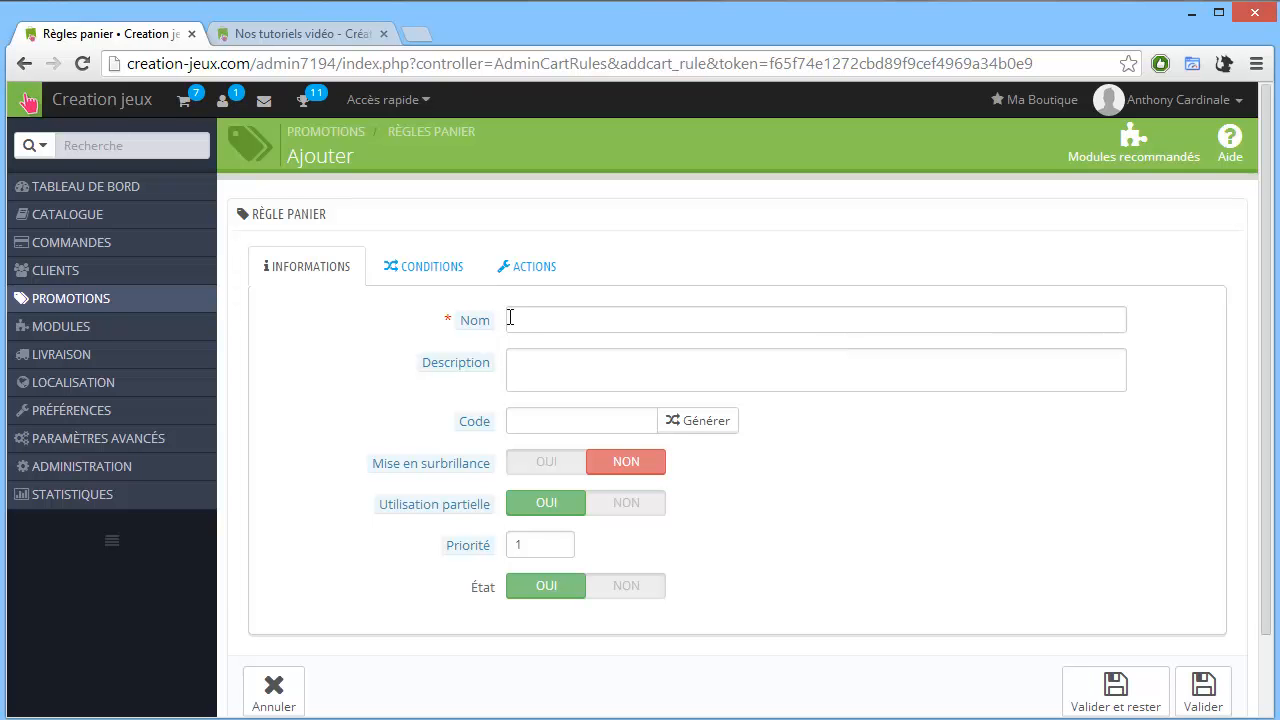
- Name the cart rule "10% sur votre panier et ports offerts !" and describe it as "Profitez de cette offre exceptionnelle !"
left_click(564, 316)
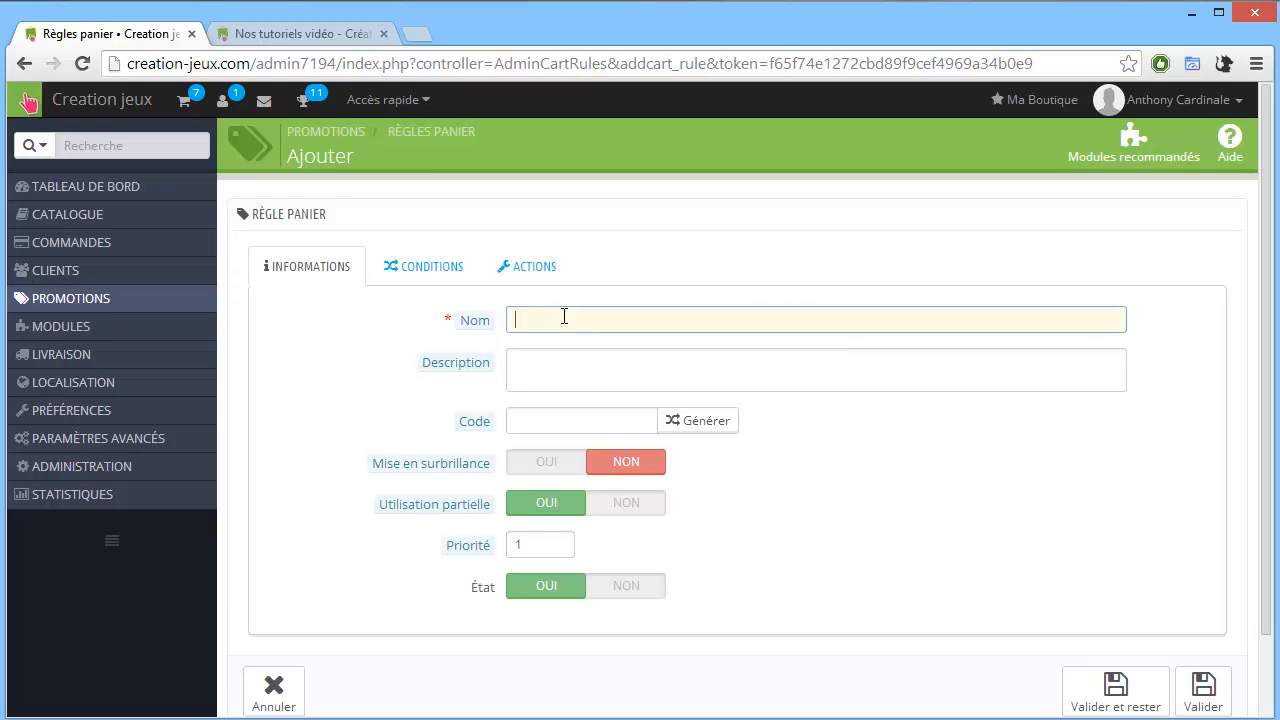
type("10% sur votre panier et ports offerts !")
left_click(564, 365)
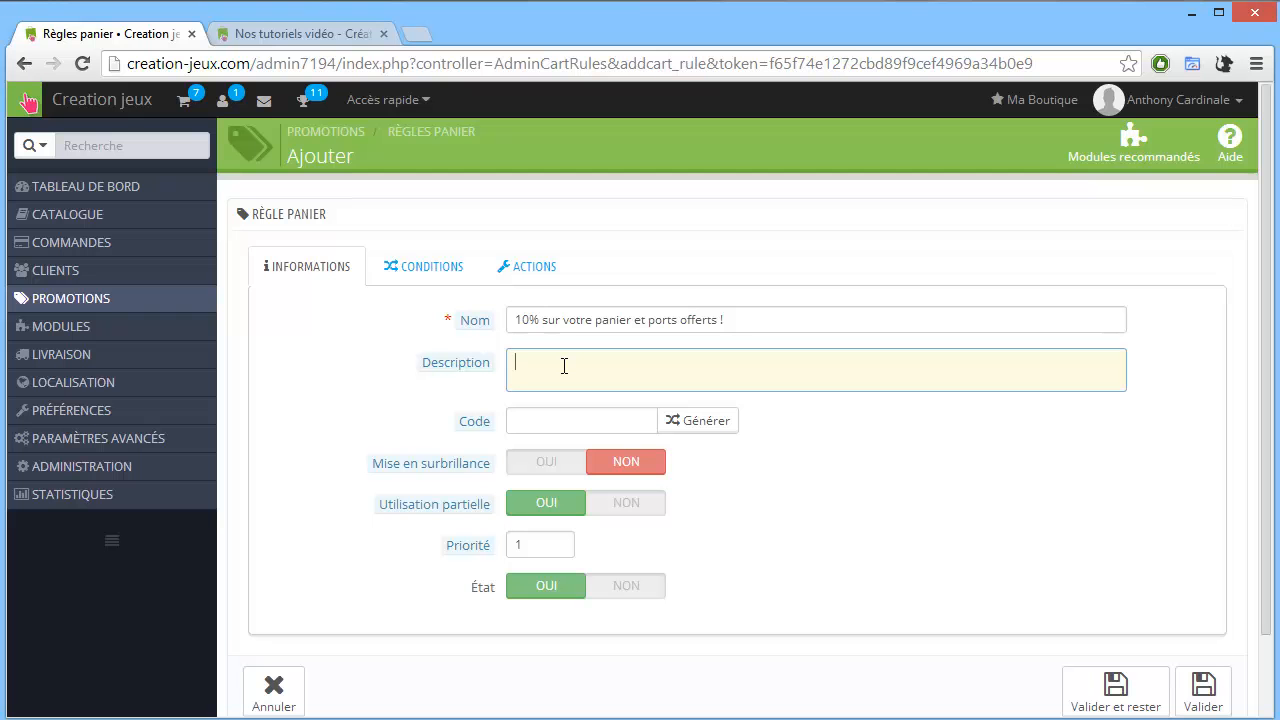
type("Profitez de cette offre exceptionnelle !")
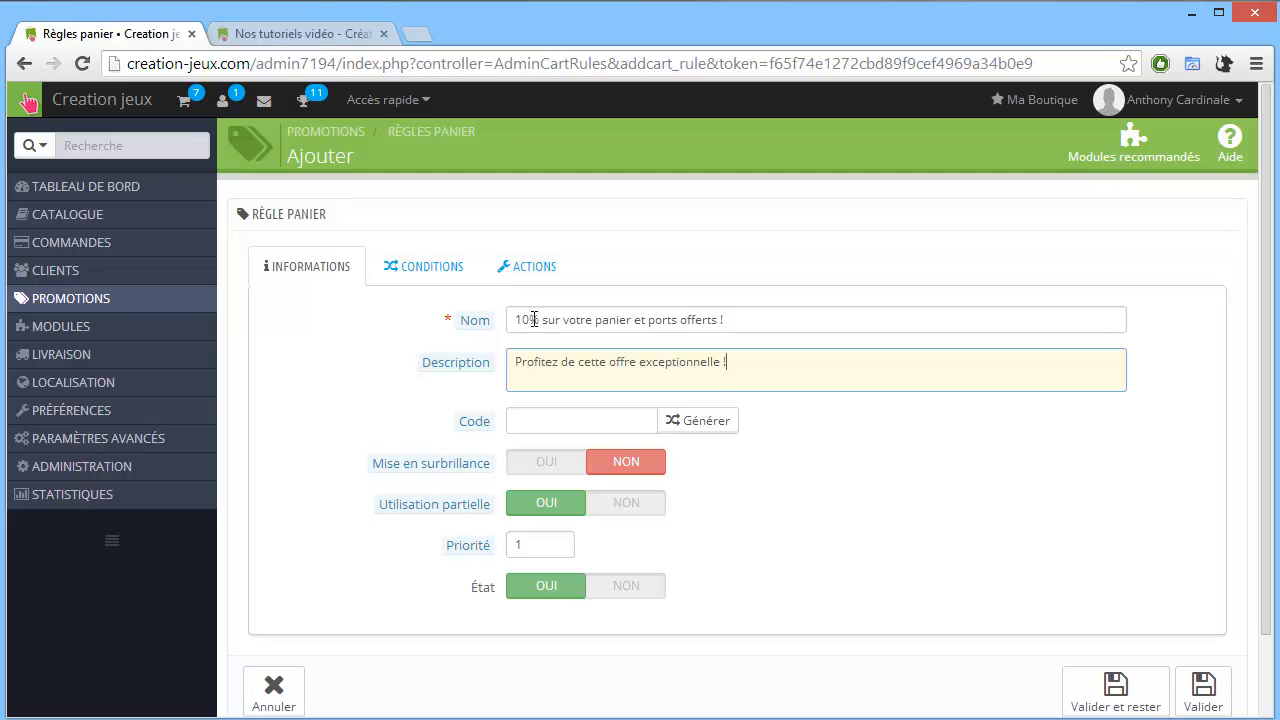
left_click_drag(529, 319, 693, 319)
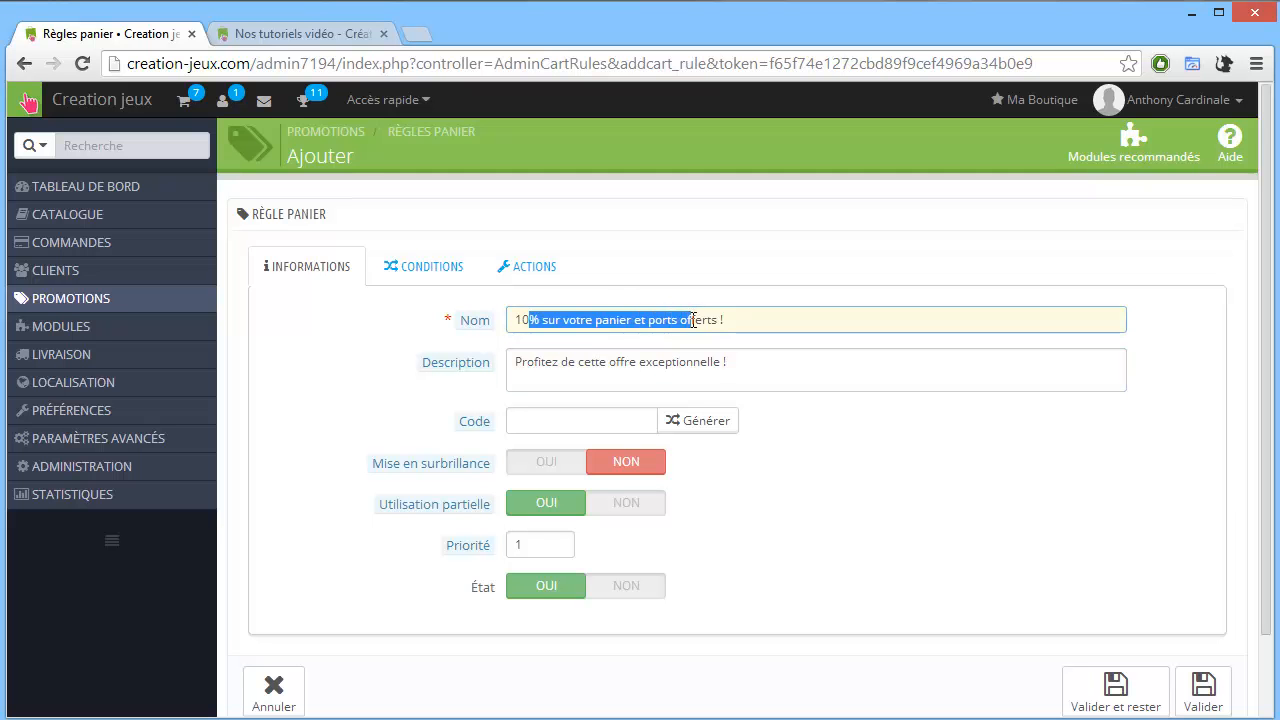
- Generate a random promo code for the cart rule and set Mise en surbrillance to OUI
left_click(537, 418)
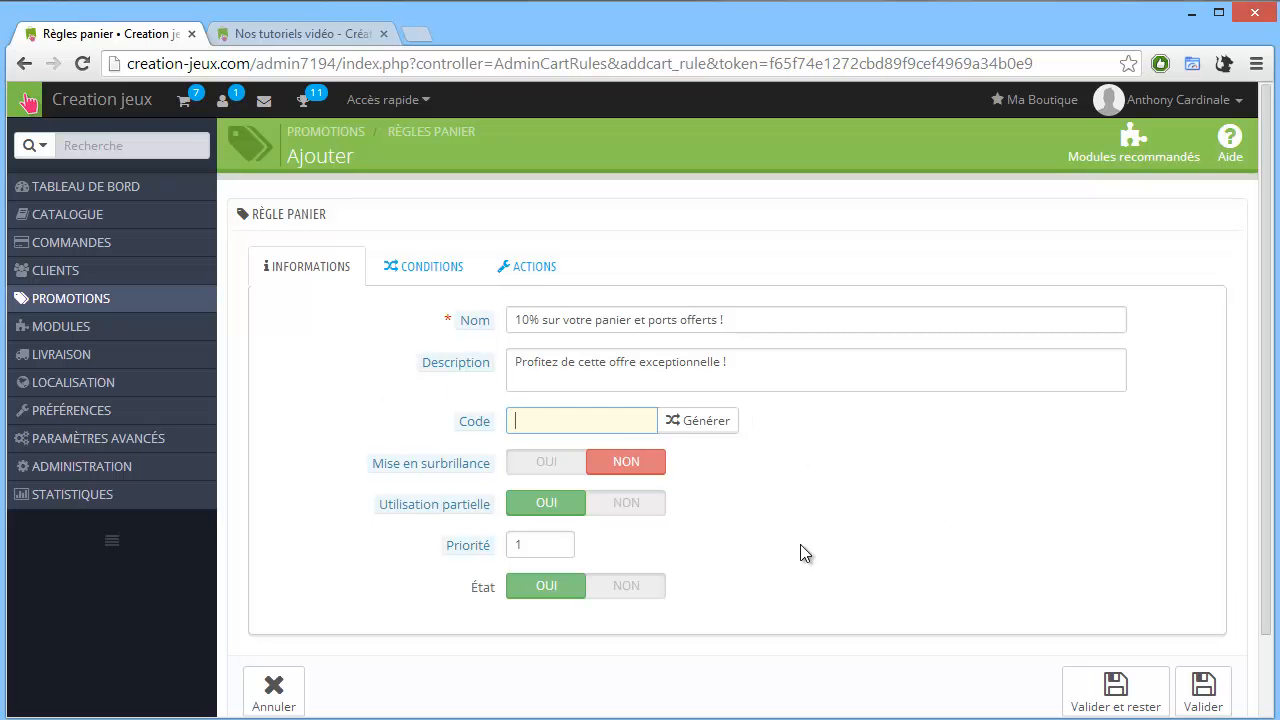
left_click(714, 428)
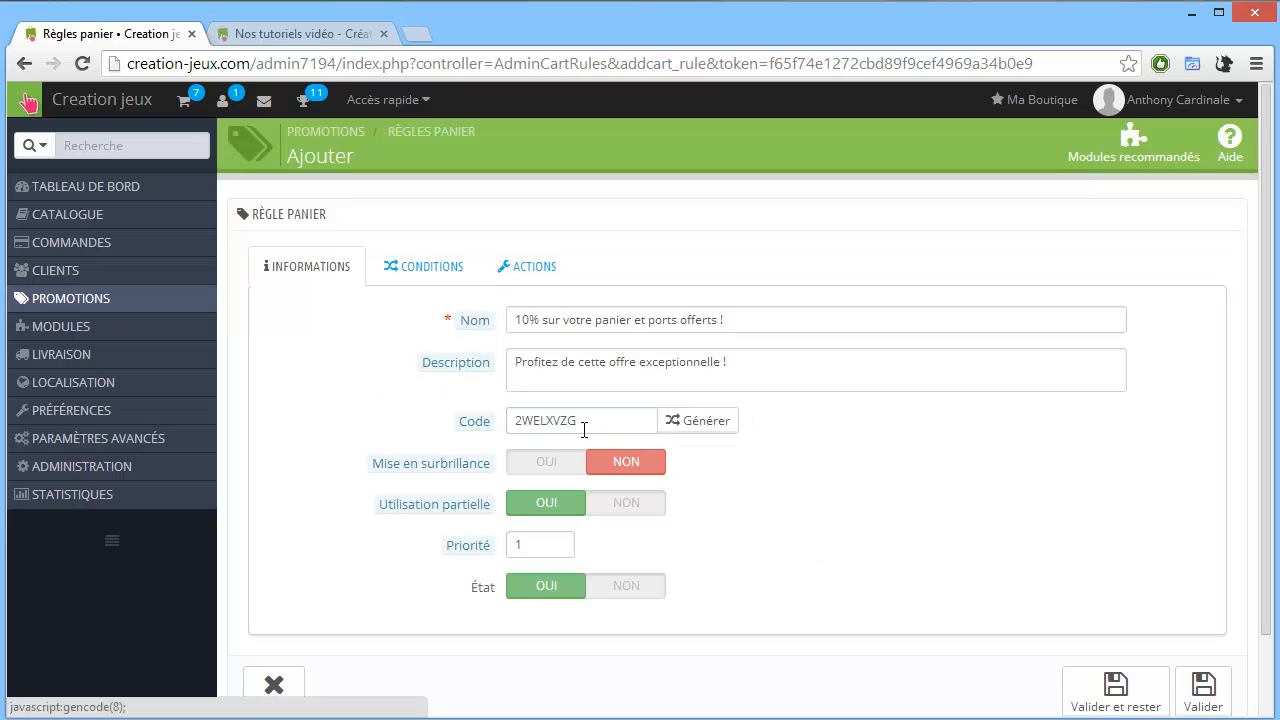
double_click(619, 420)
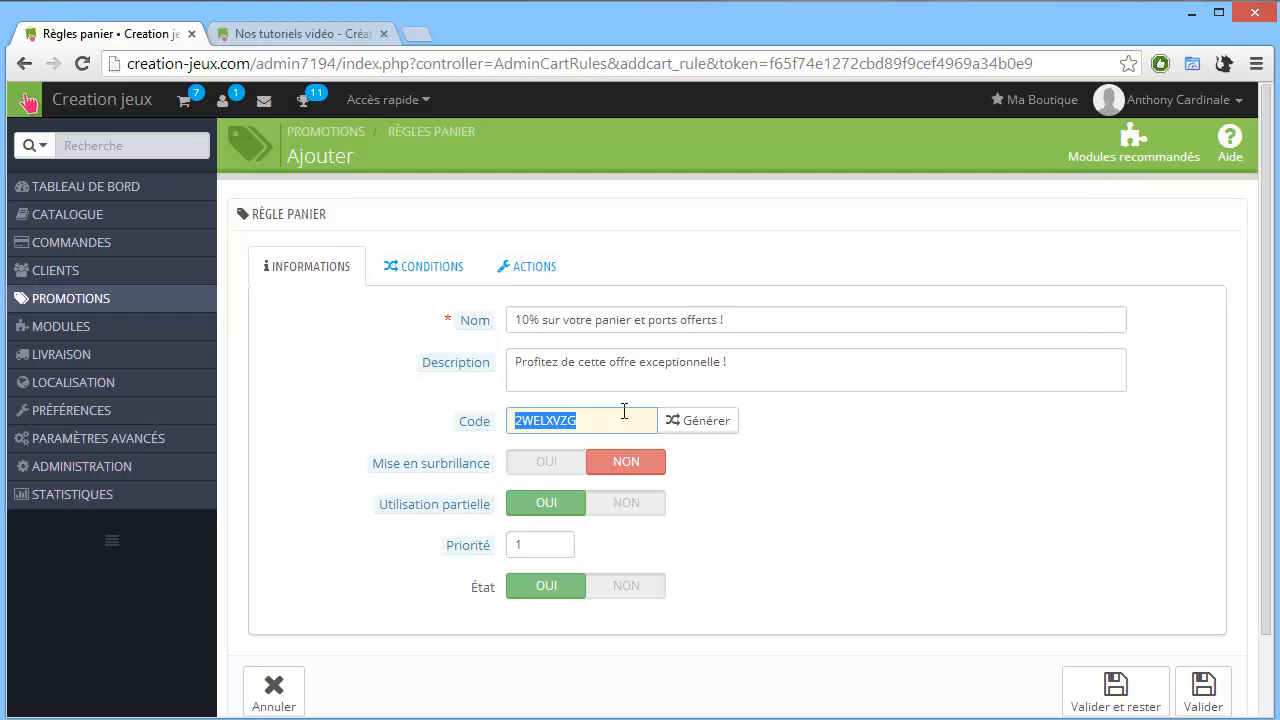
left_click(550, 468)
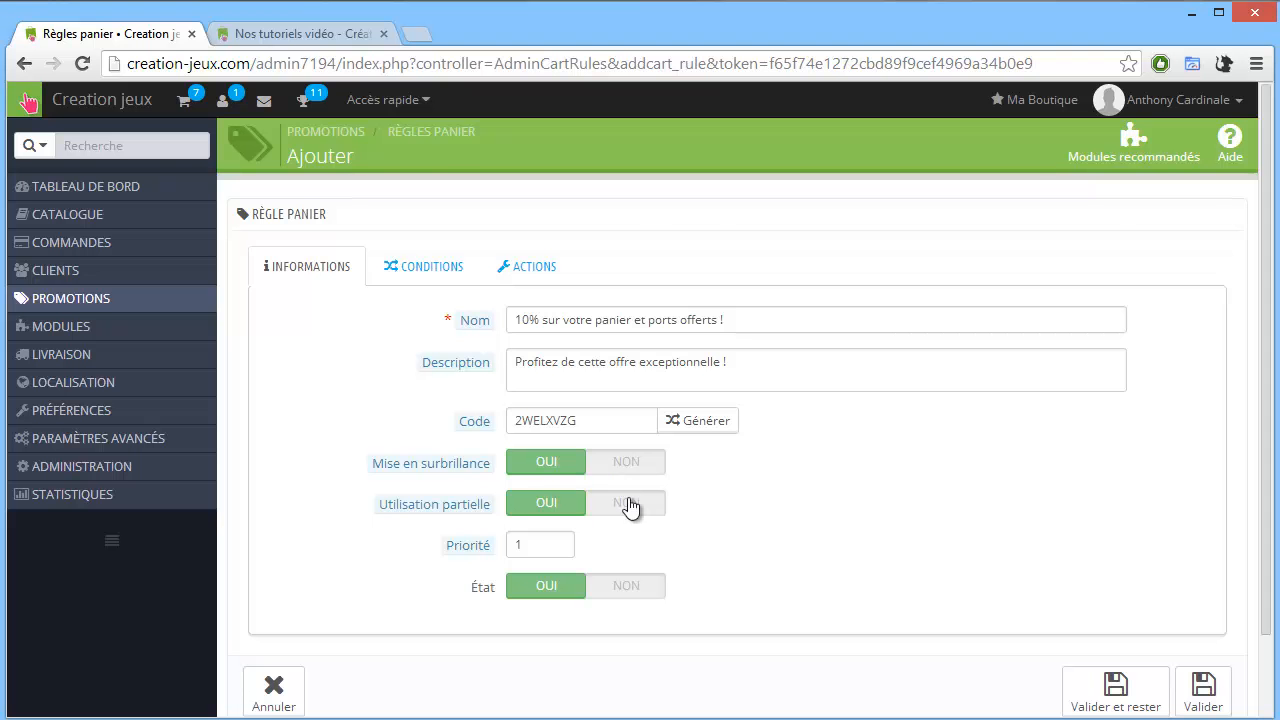
- Try to save the cart rule while staying on its editing page
scroll(577, 544, "down", 2)
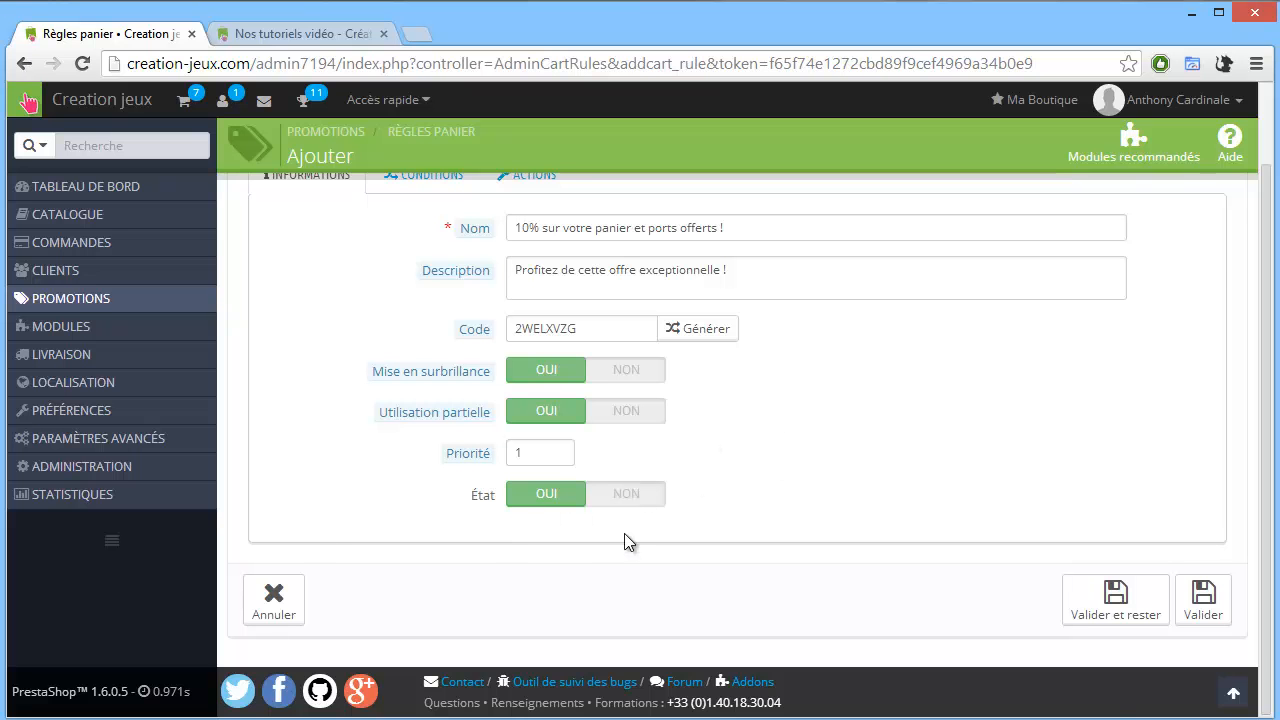
scroll(624, 533, "up", 1)
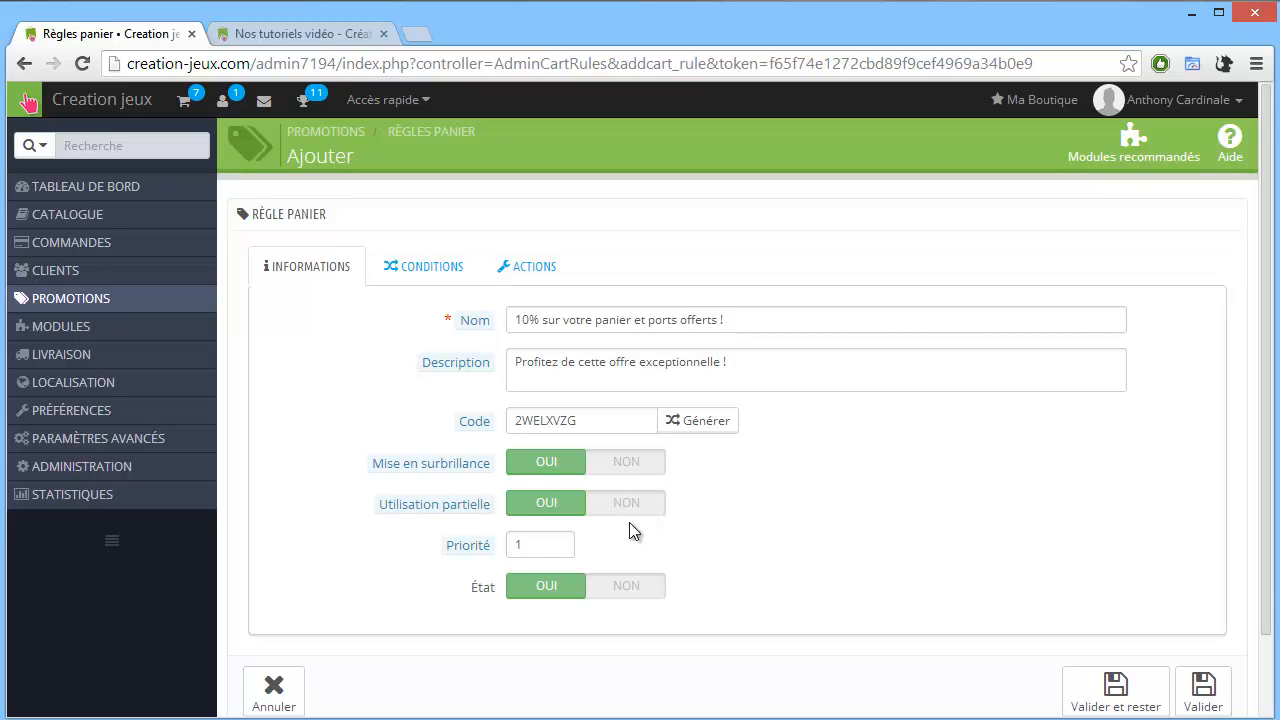
scroll(629, 522, "down", 1)
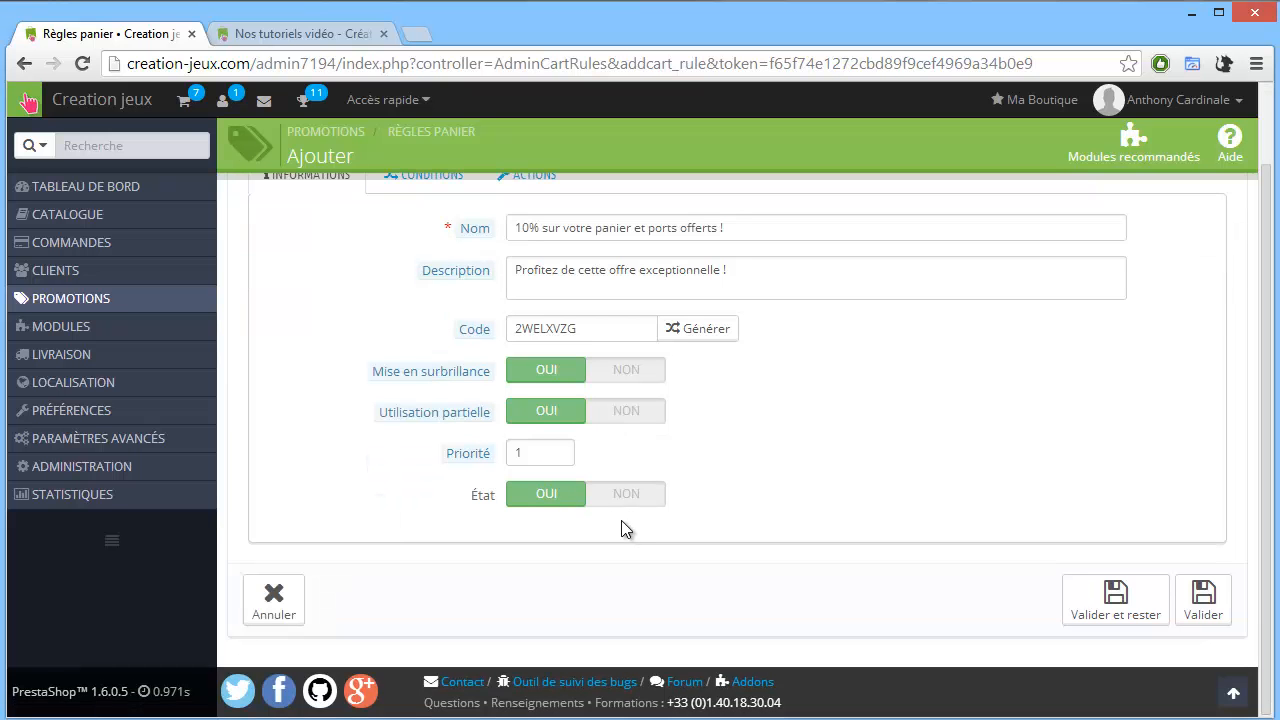
left_click(1113, 598)
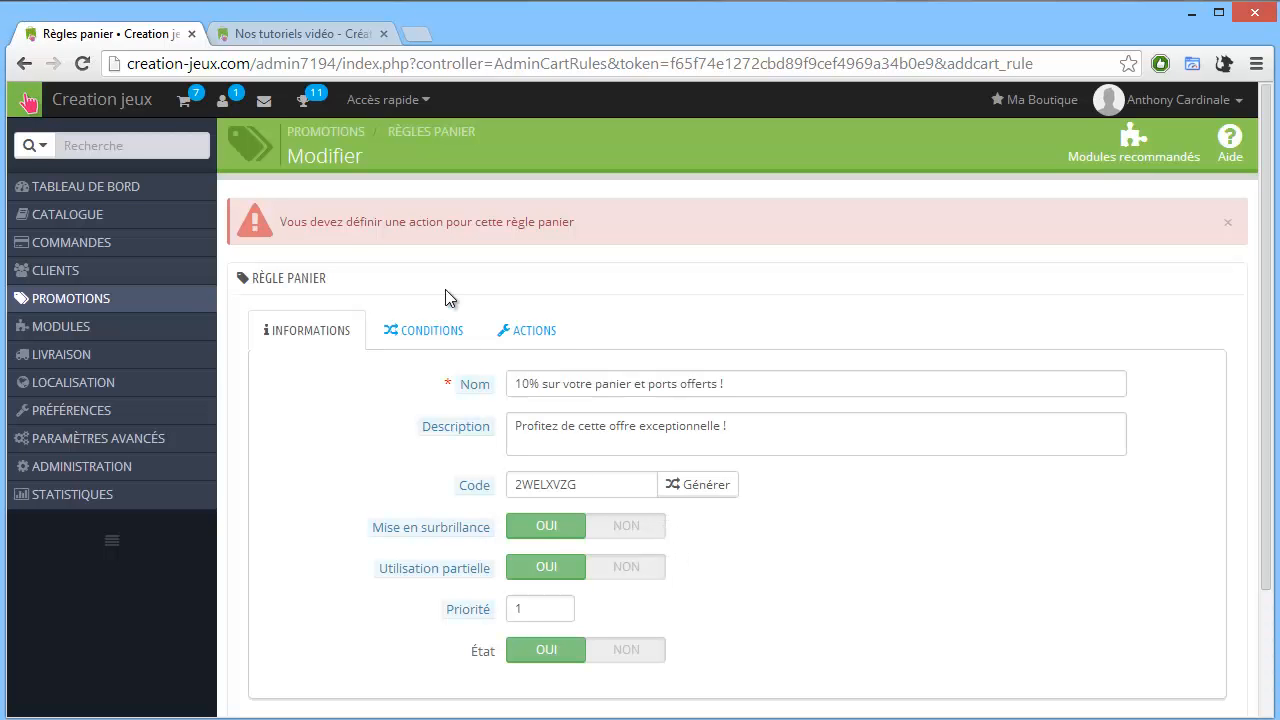
left_click_drag(337, 223, 446, 224)
scroll(594, 370, "down", 2)
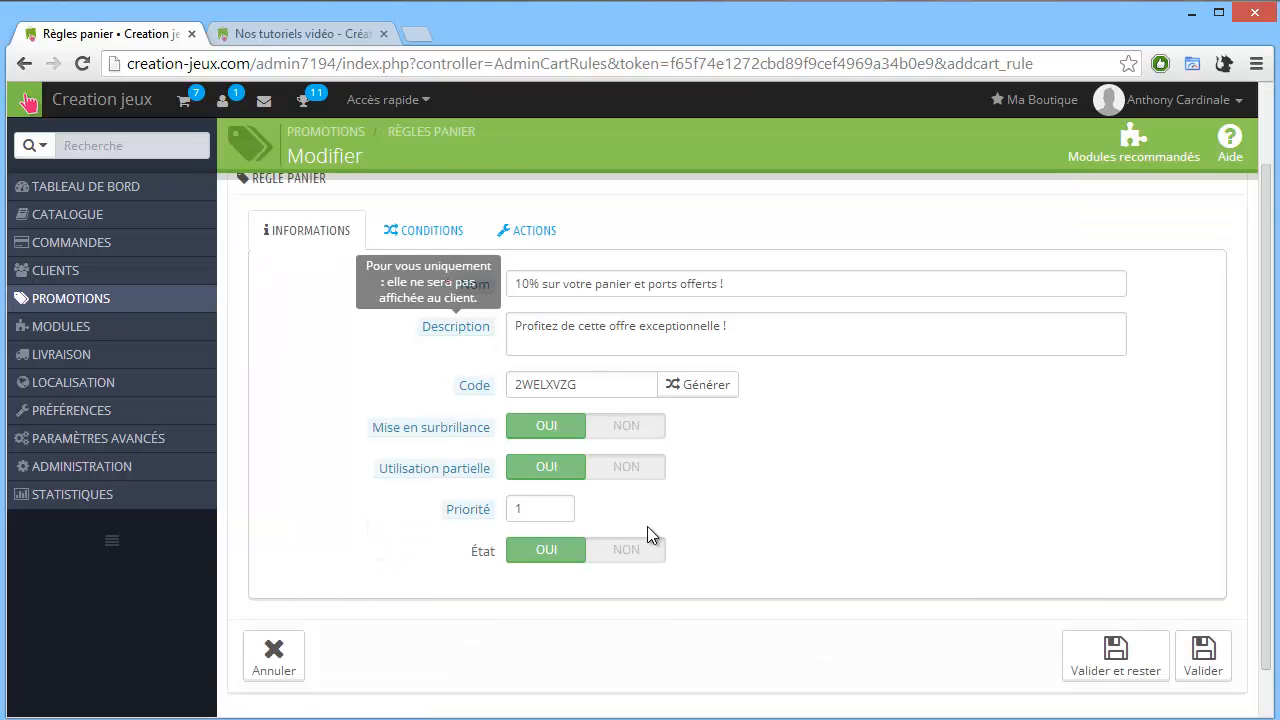
scroll(597, 539, "up", 2)
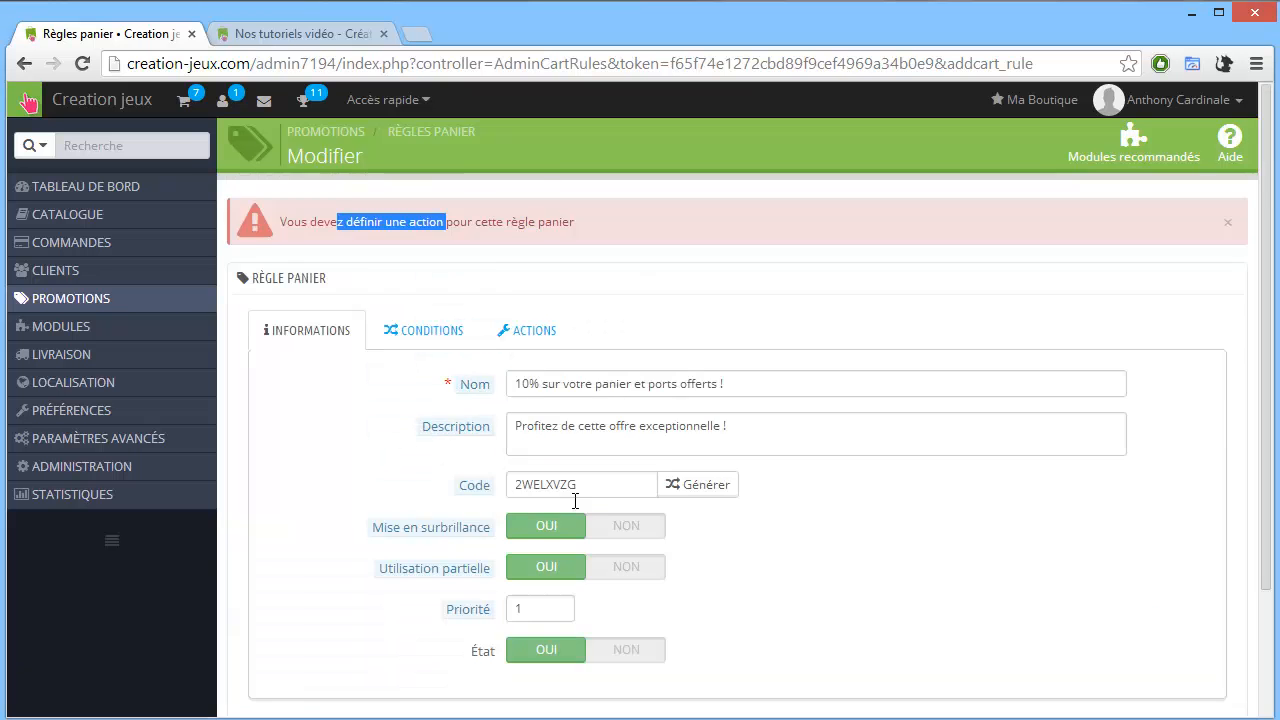
- Open the cart rule's conditions and examine the customer limit and the calendar for the validity end date
left_click(425, 333)
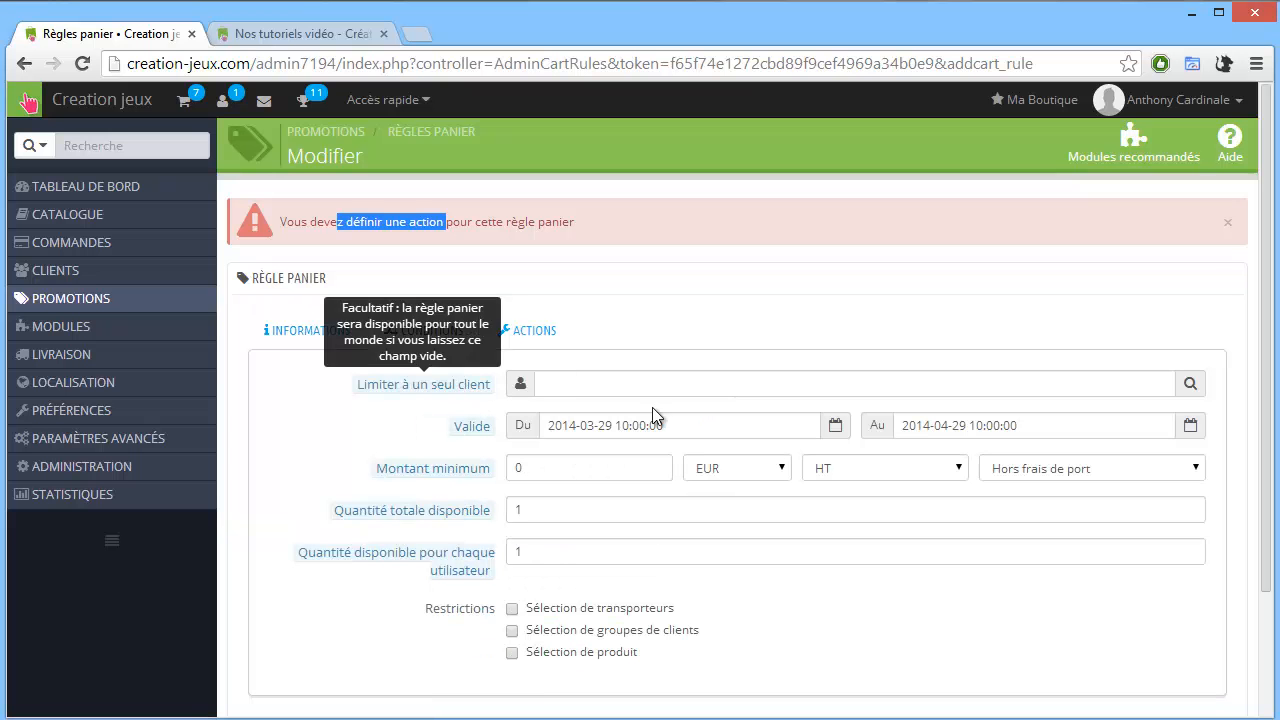
left_click(565, 383)
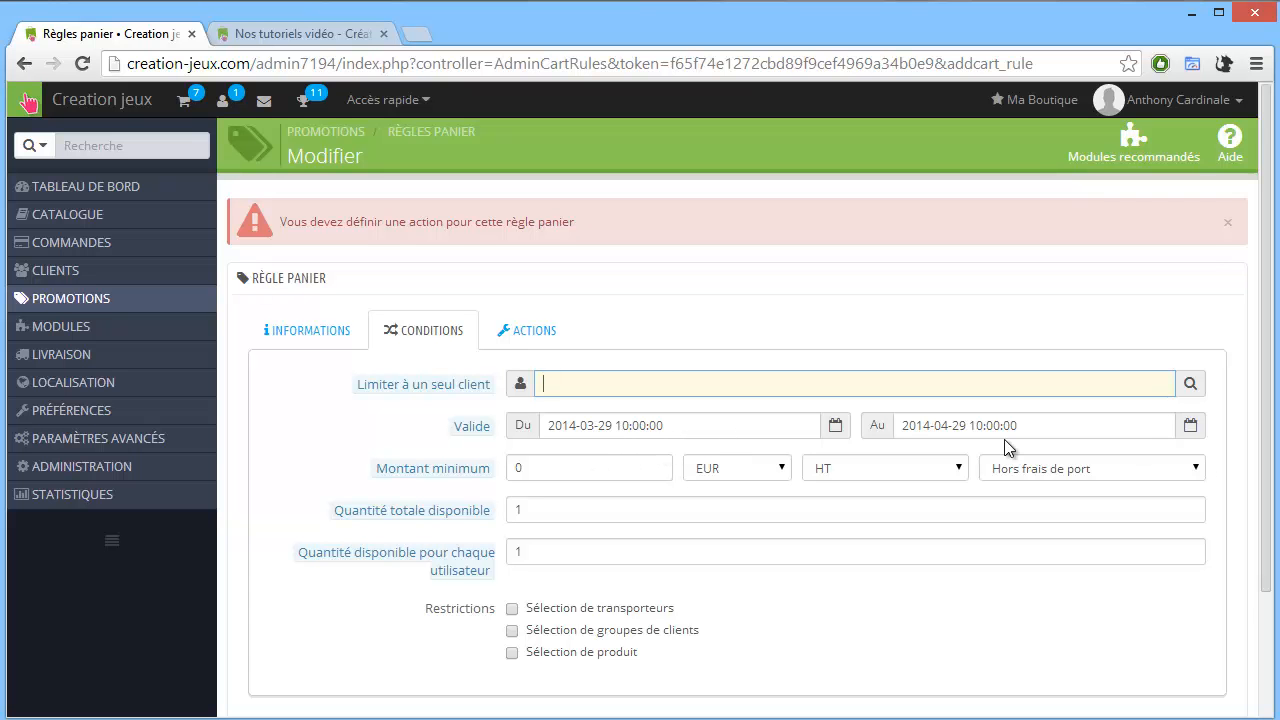
left_click(1190, 427)
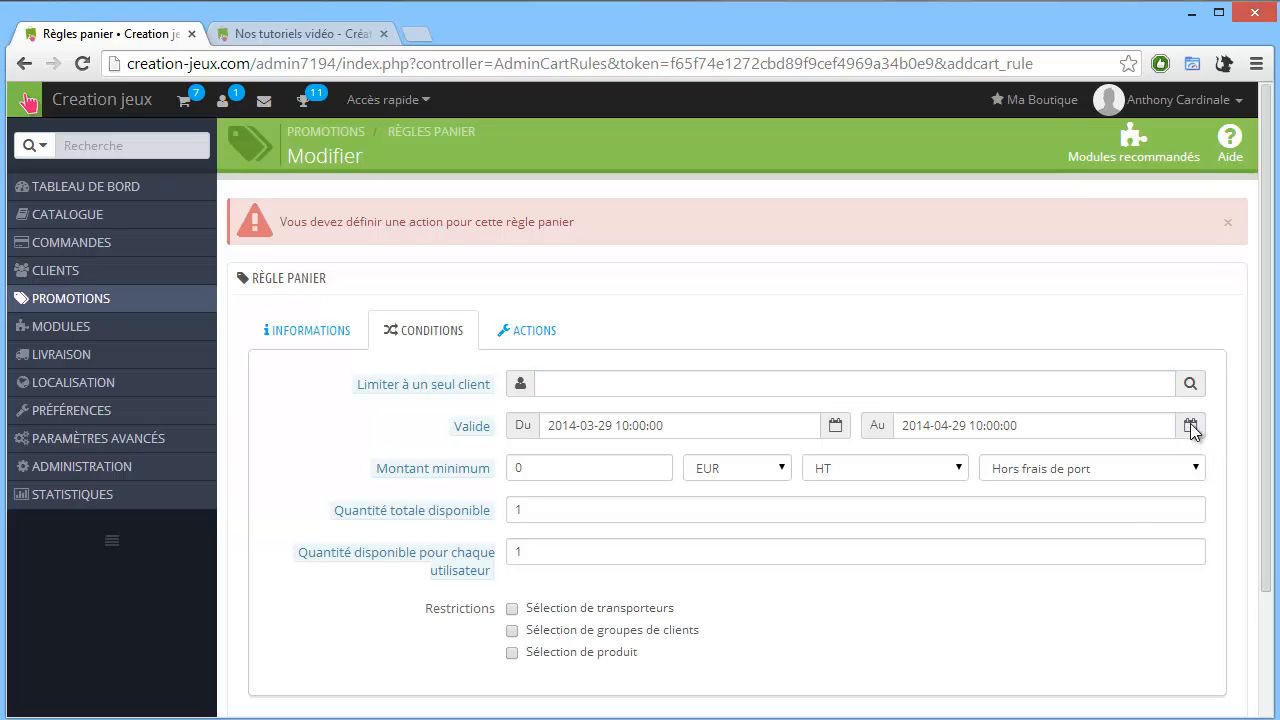
left_click(1190, 426)
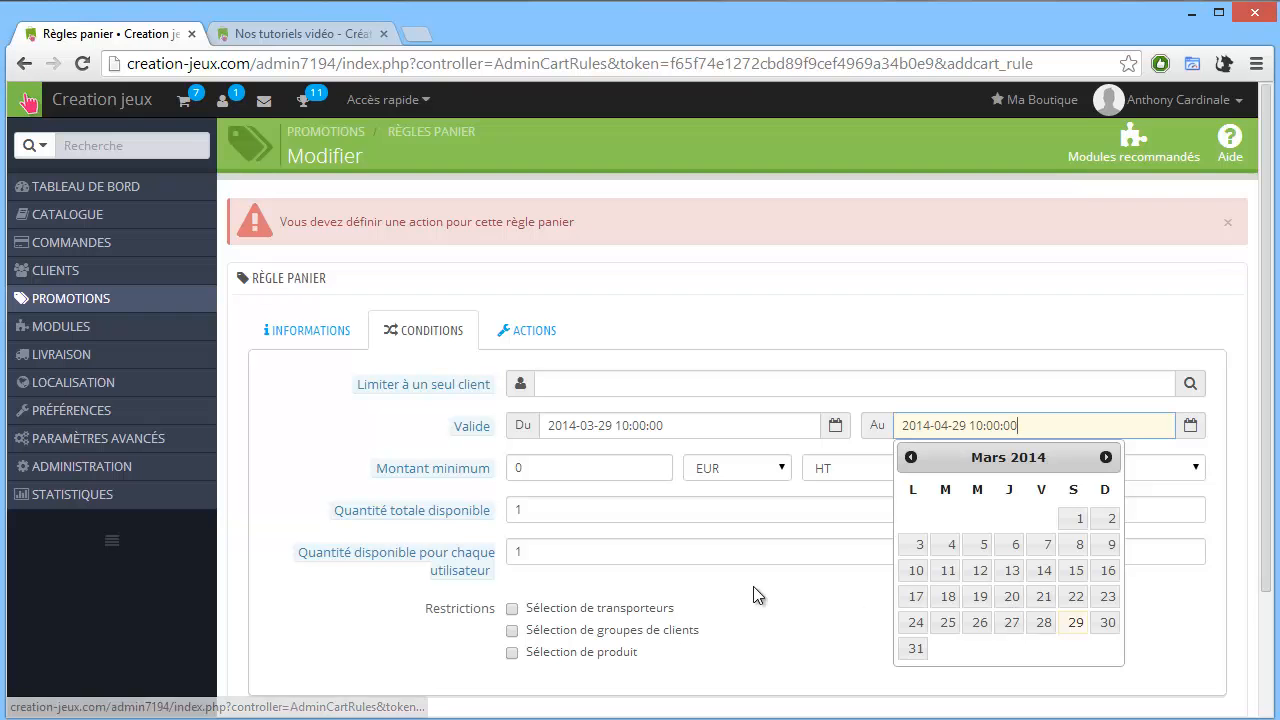
left_click(807, 611)
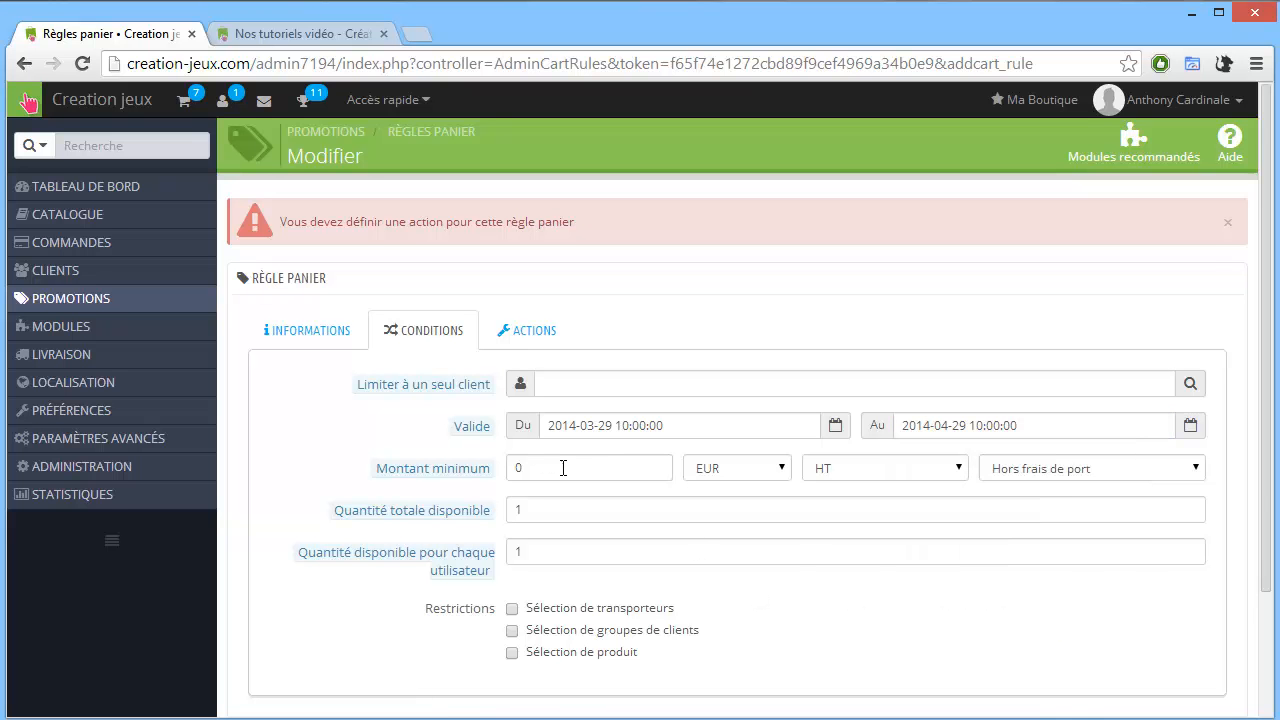
- Set the cart rule's minimum amount to 49 EUR
double_click(518, 470)
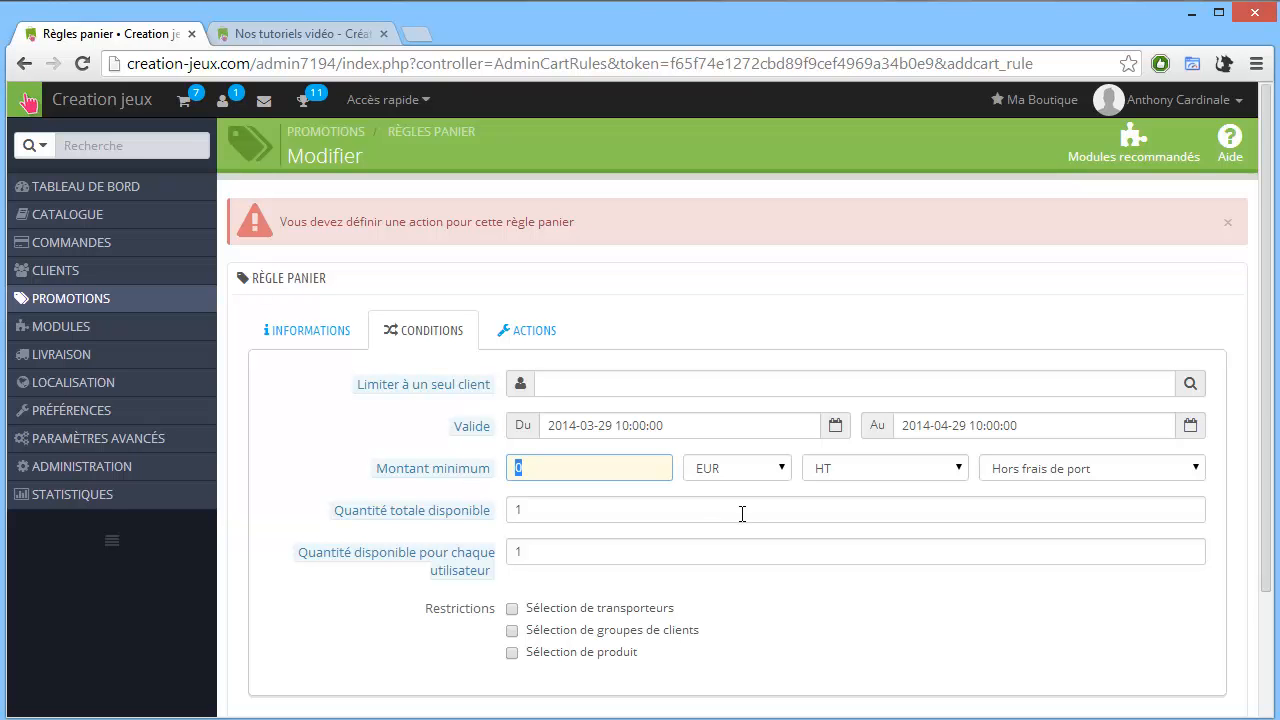
type("49")
left_click(778, 468)
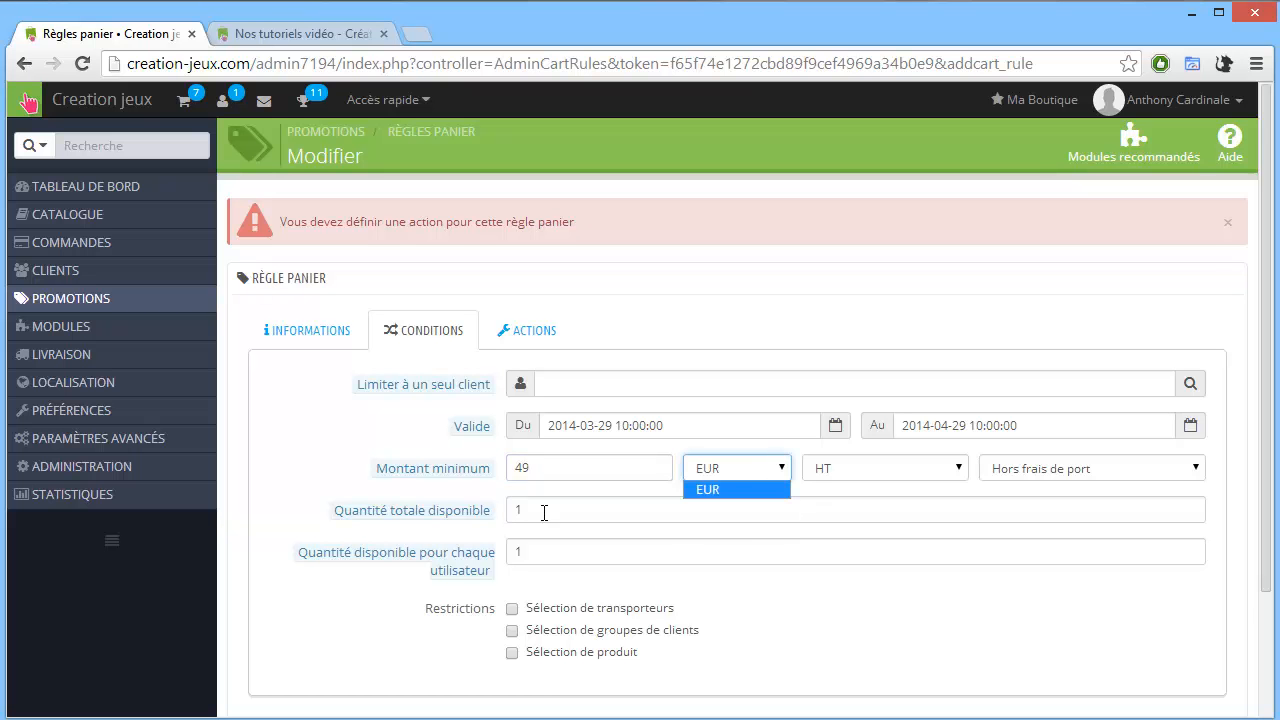
left_click(555, 474)
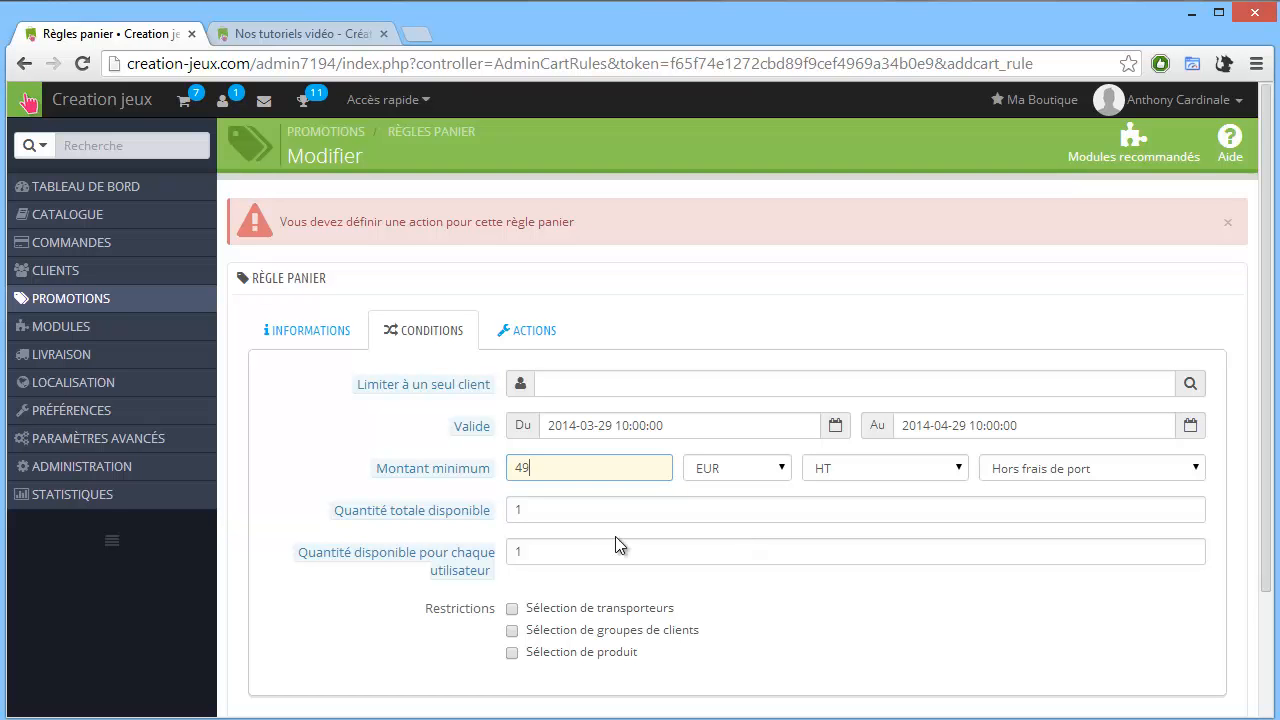
left_click(557, 551)
double_click(519, 551)
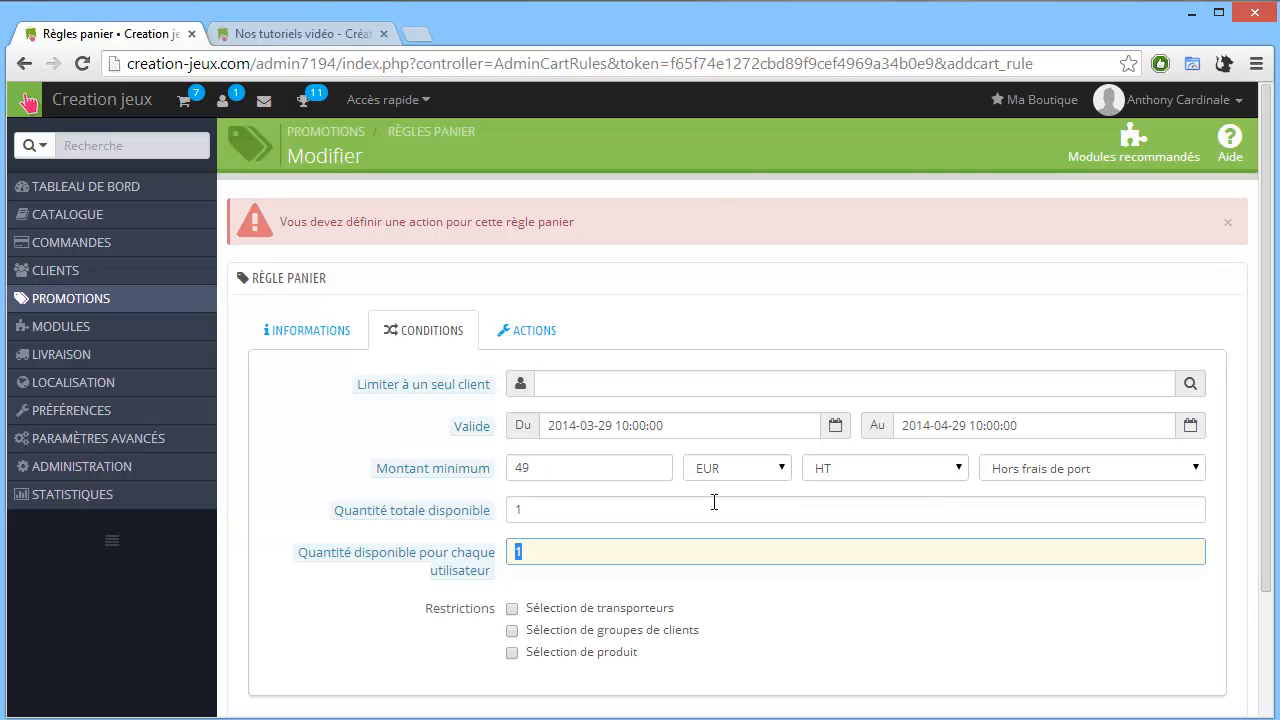
- Enable the Sélection de produit restriction and add a product selection containing a rule that concerns Produits
scroll(710, 500, "down", 1)
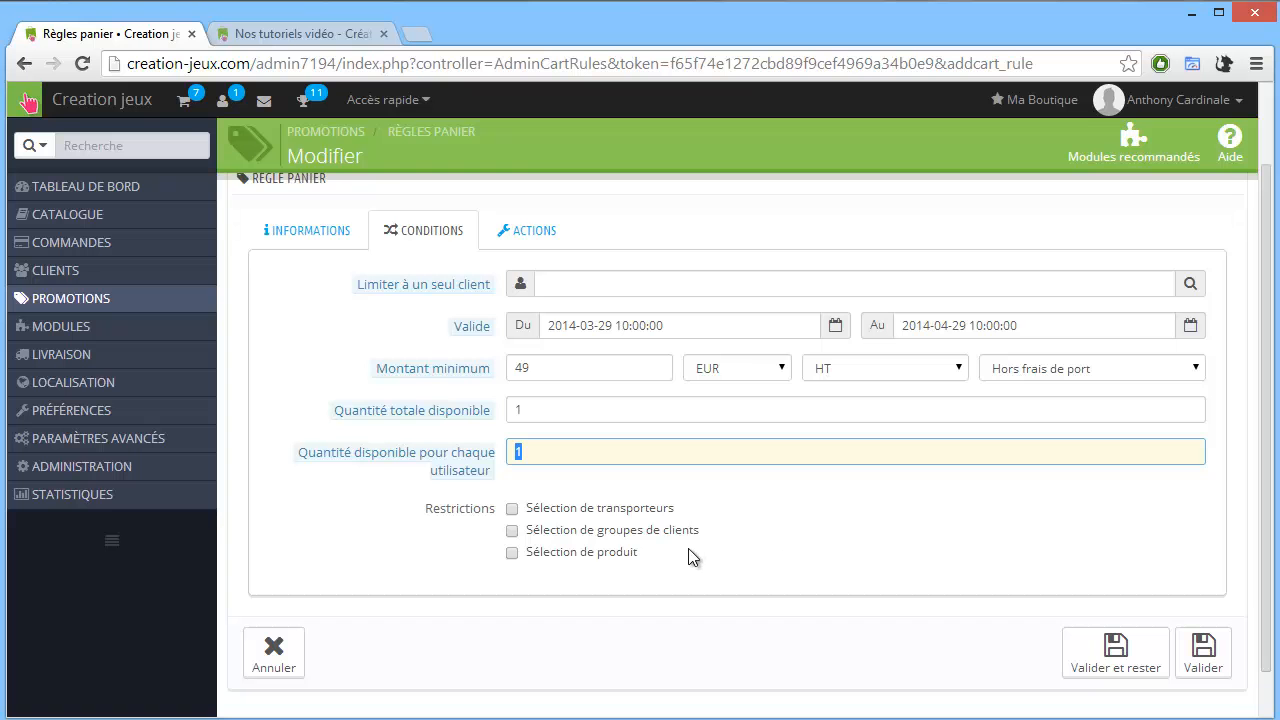
left_click(515, 557)
scroll(585, 525, "down", 1)
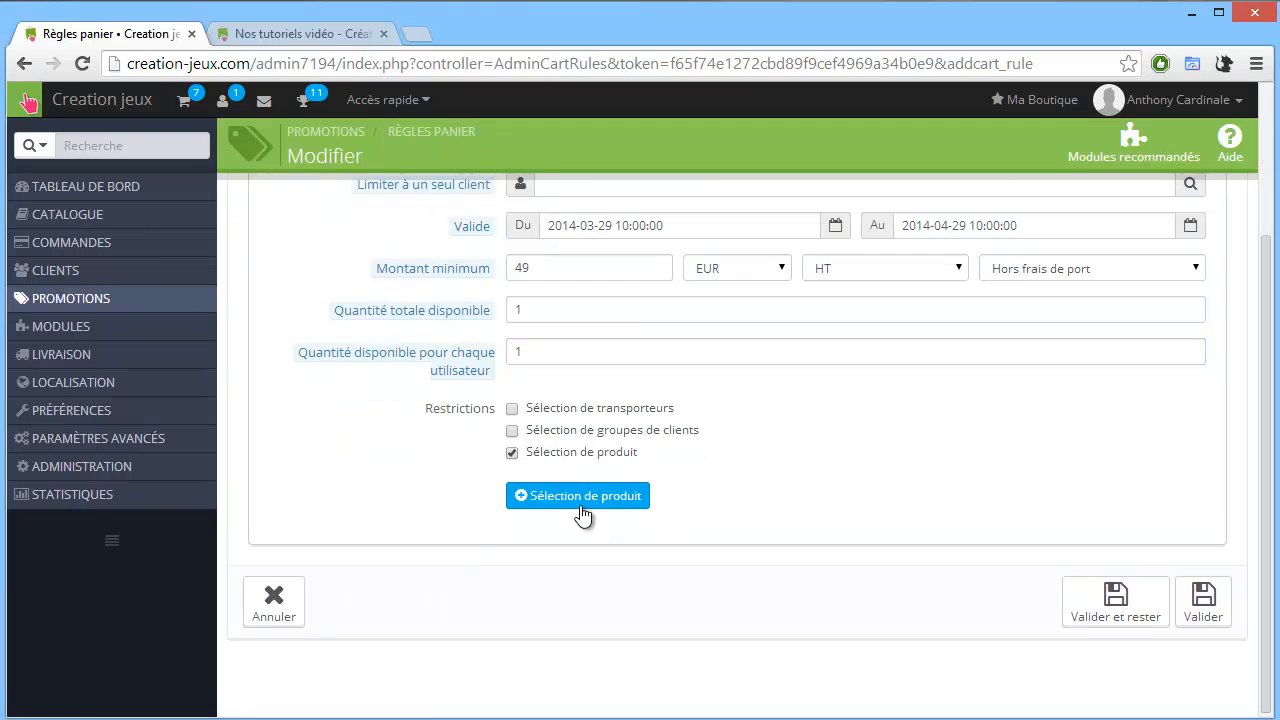
left_click(582, 510)
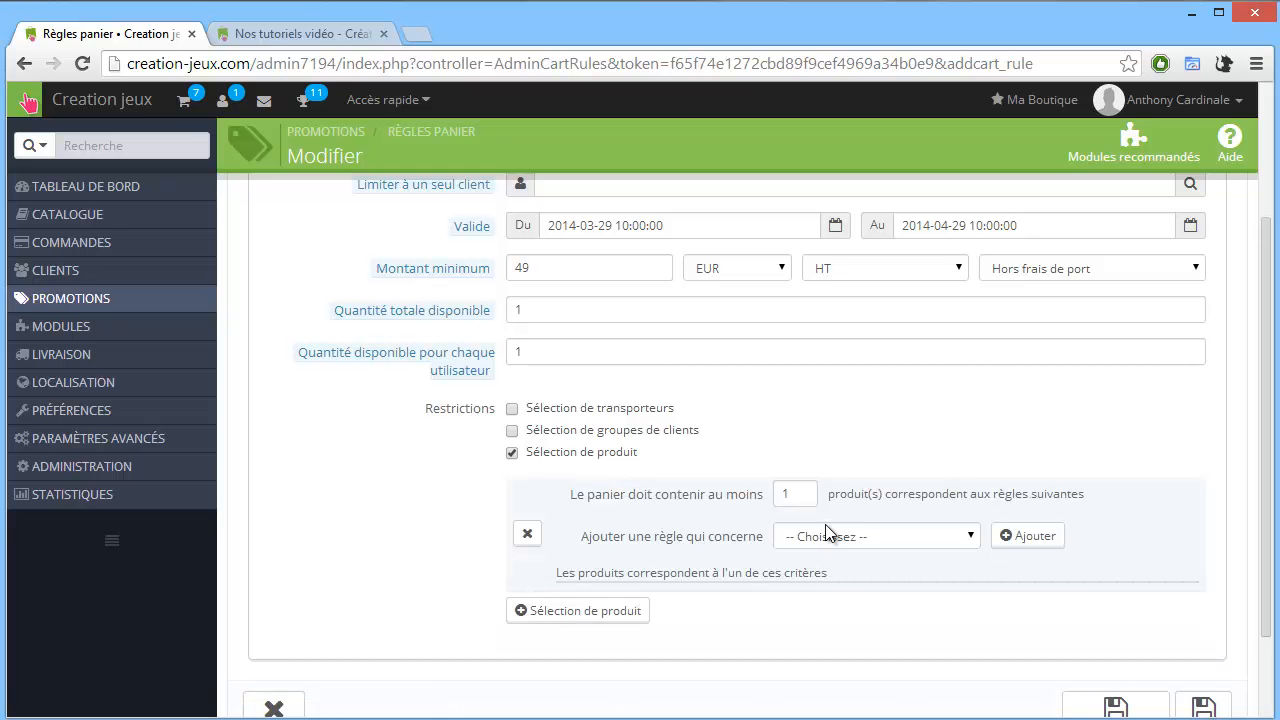
left_click(855, 541)
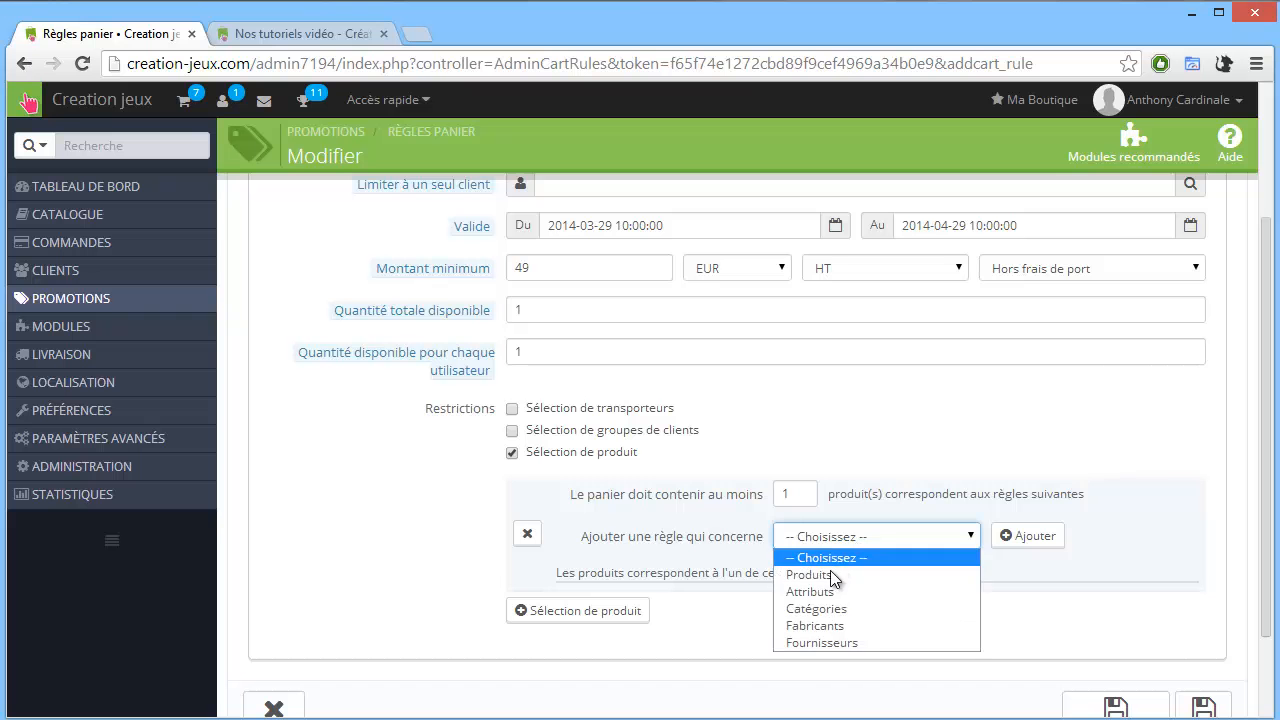
left_click(829, 571)
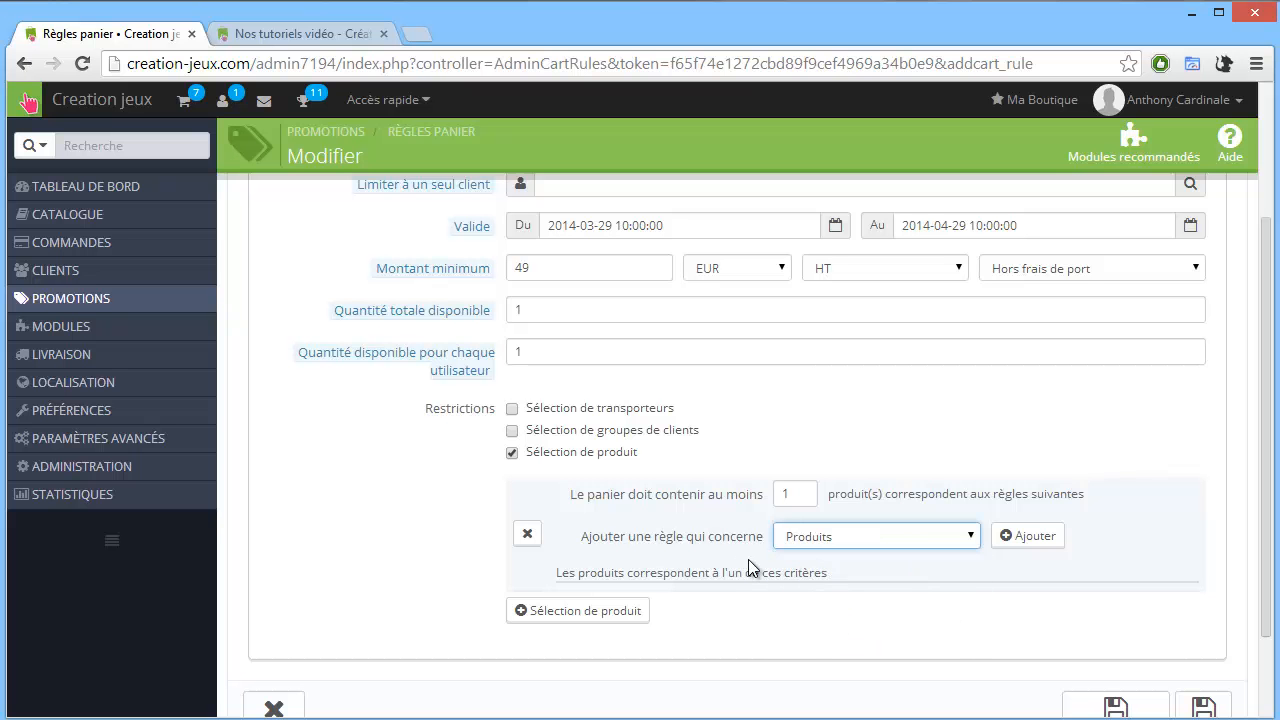
left_click(1028, 536)
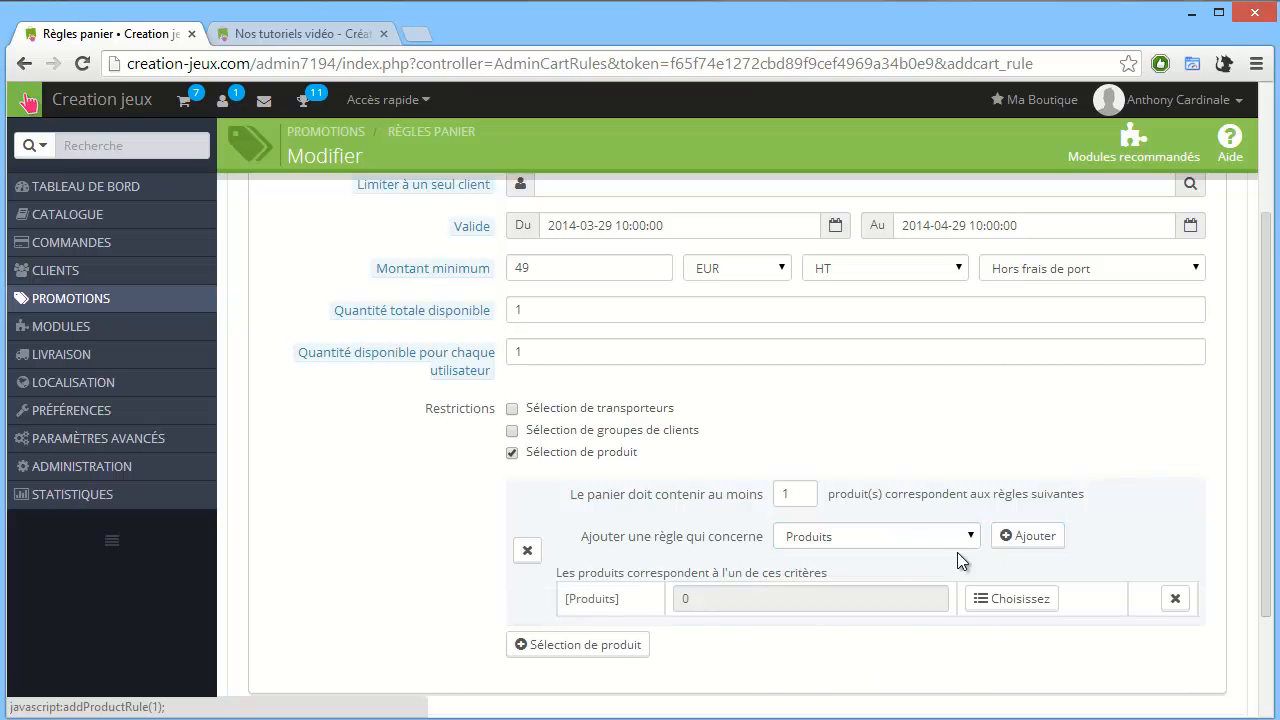
- Add every product except Kit création jeux mobiles pour Unity3D to the rule's selected products
left_click(984, 598)
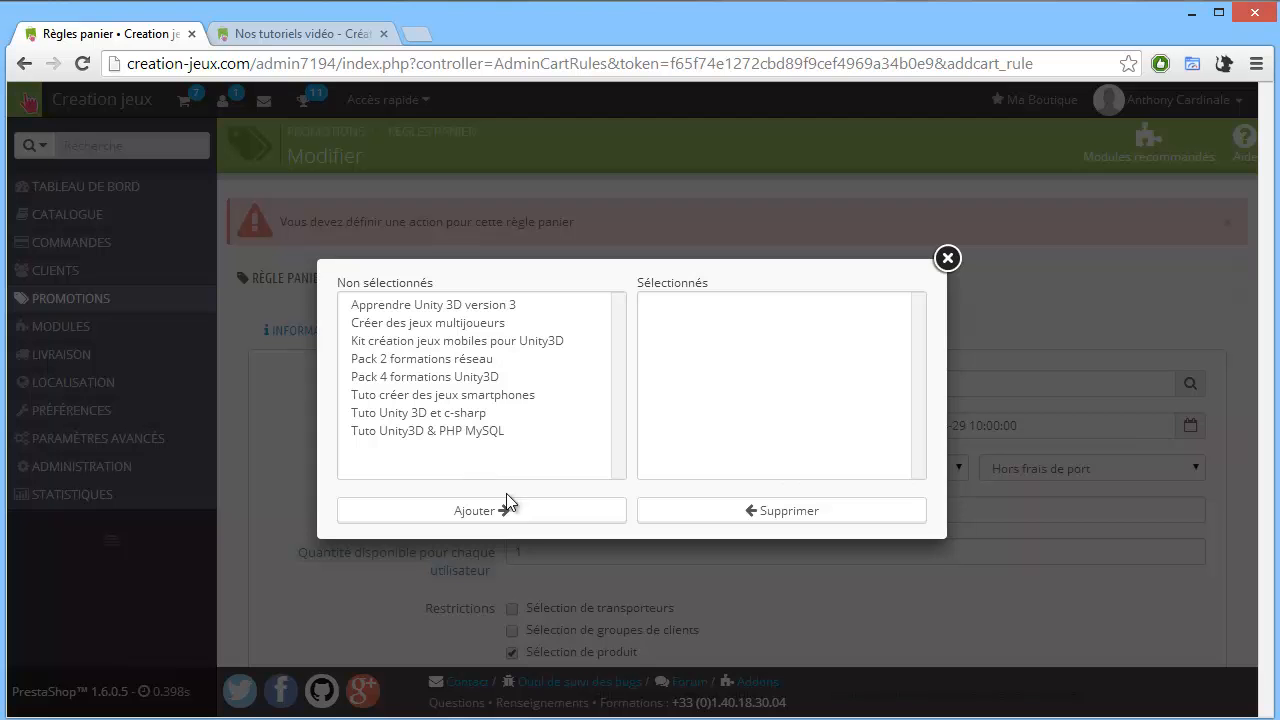
left_click(489, 432)
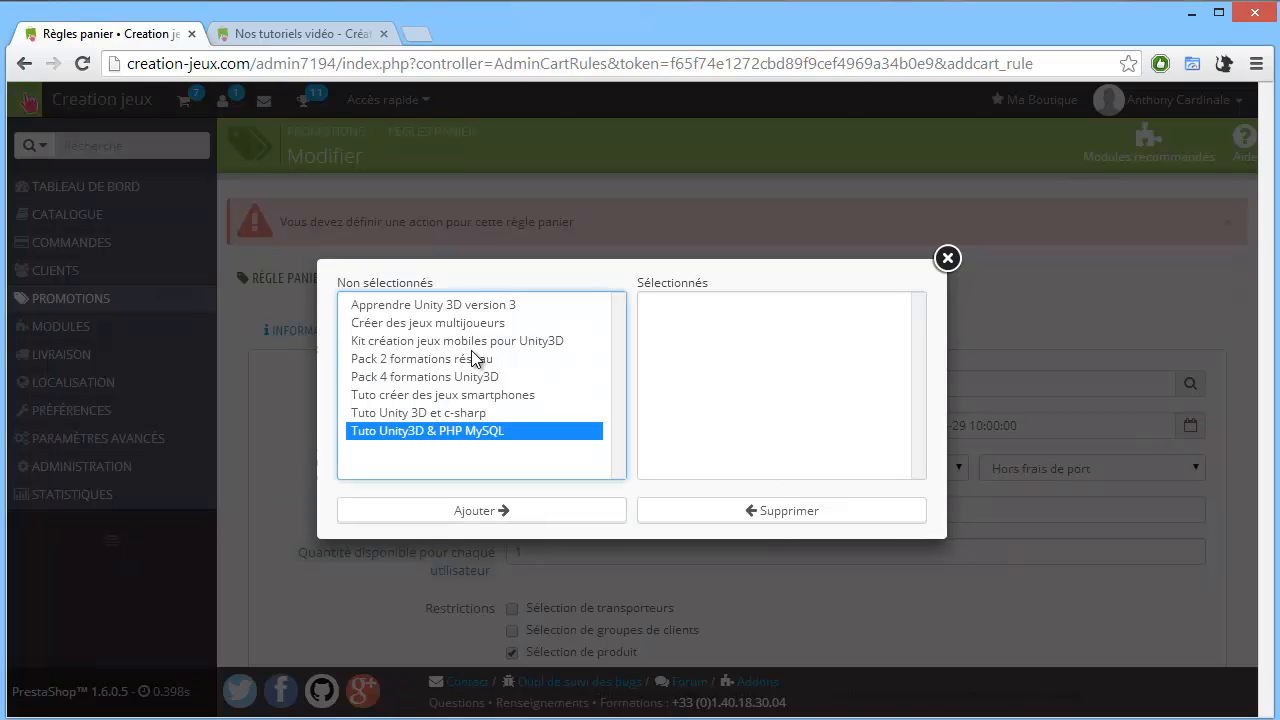
left_click(476, 307, "shift")
left_click(417, 345, "ctrl")
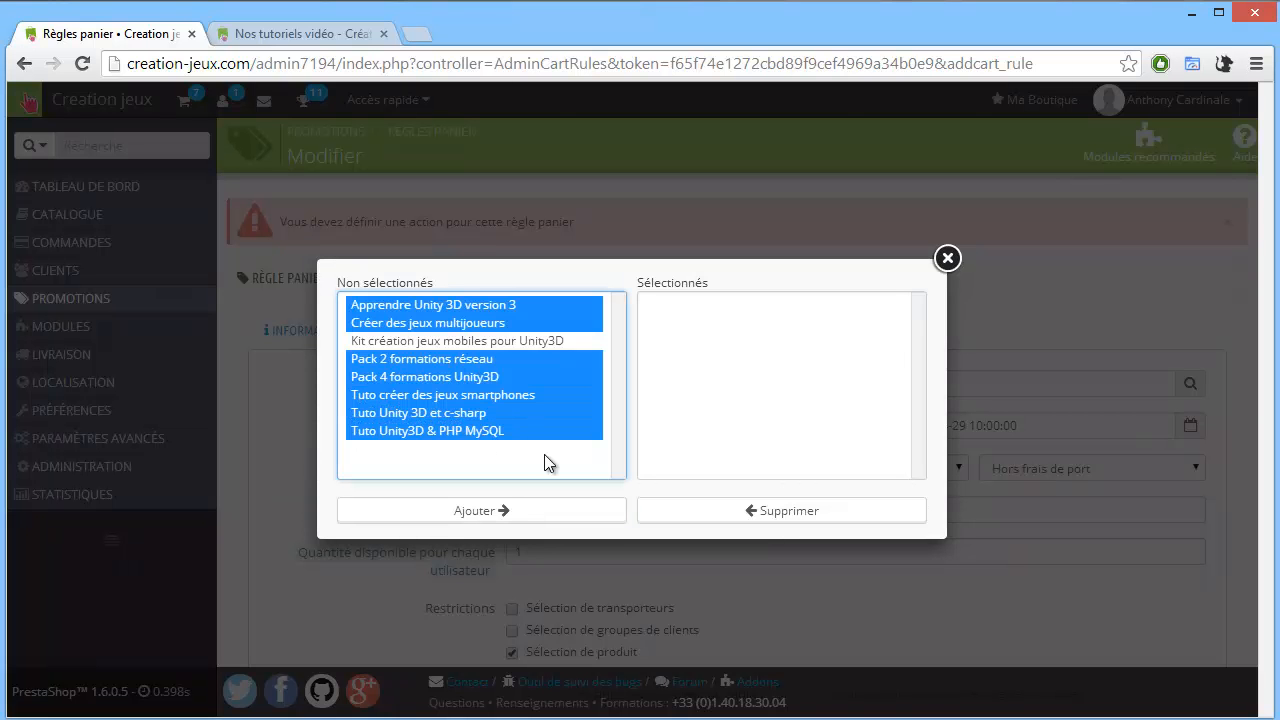
left_click(585, 511)
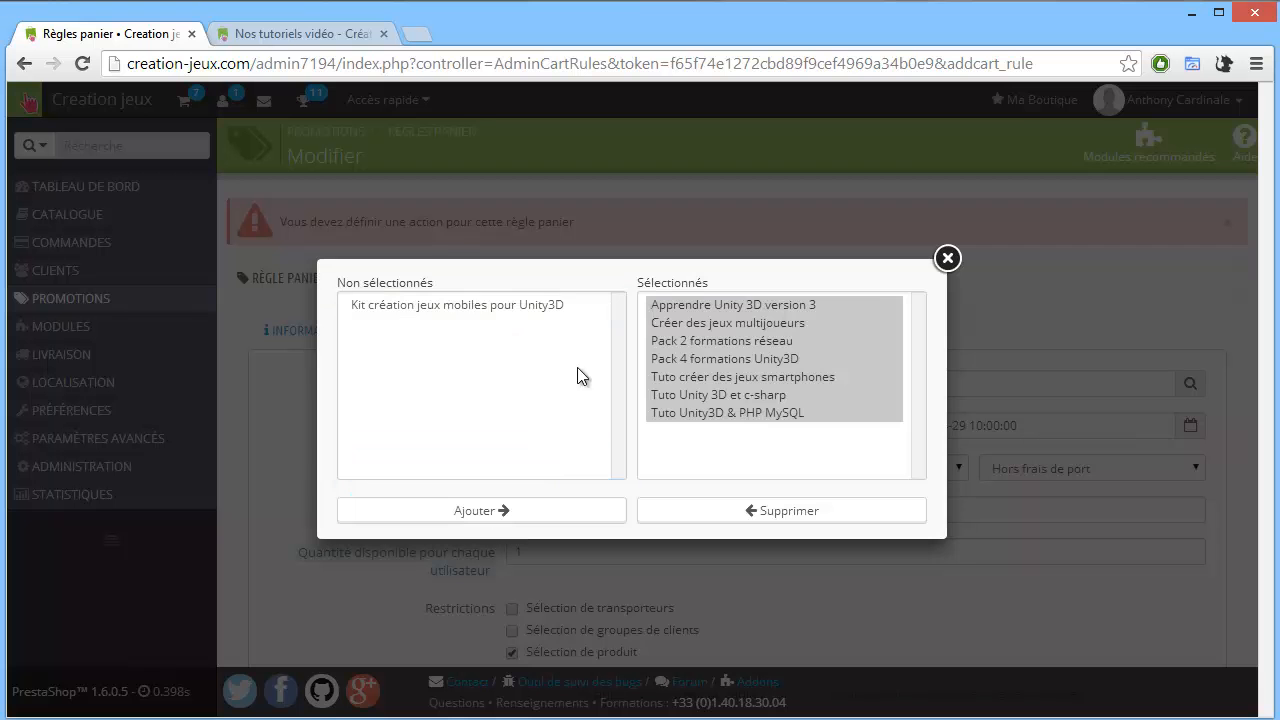
- Remove Pack 2 formations réseau and Pack 4 formations Unity3D from the rule's selected products and close the product selection
left_click(456, 302)
left_click(702, 443)
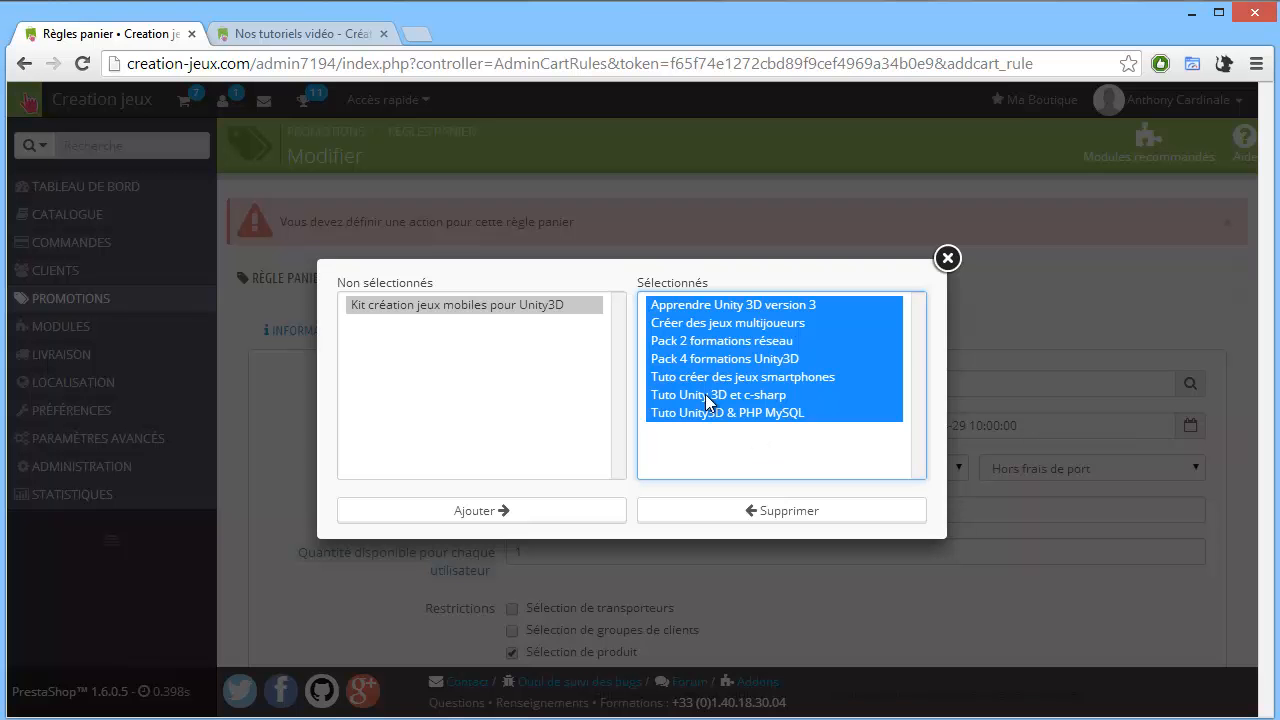
left_click(706, 359)
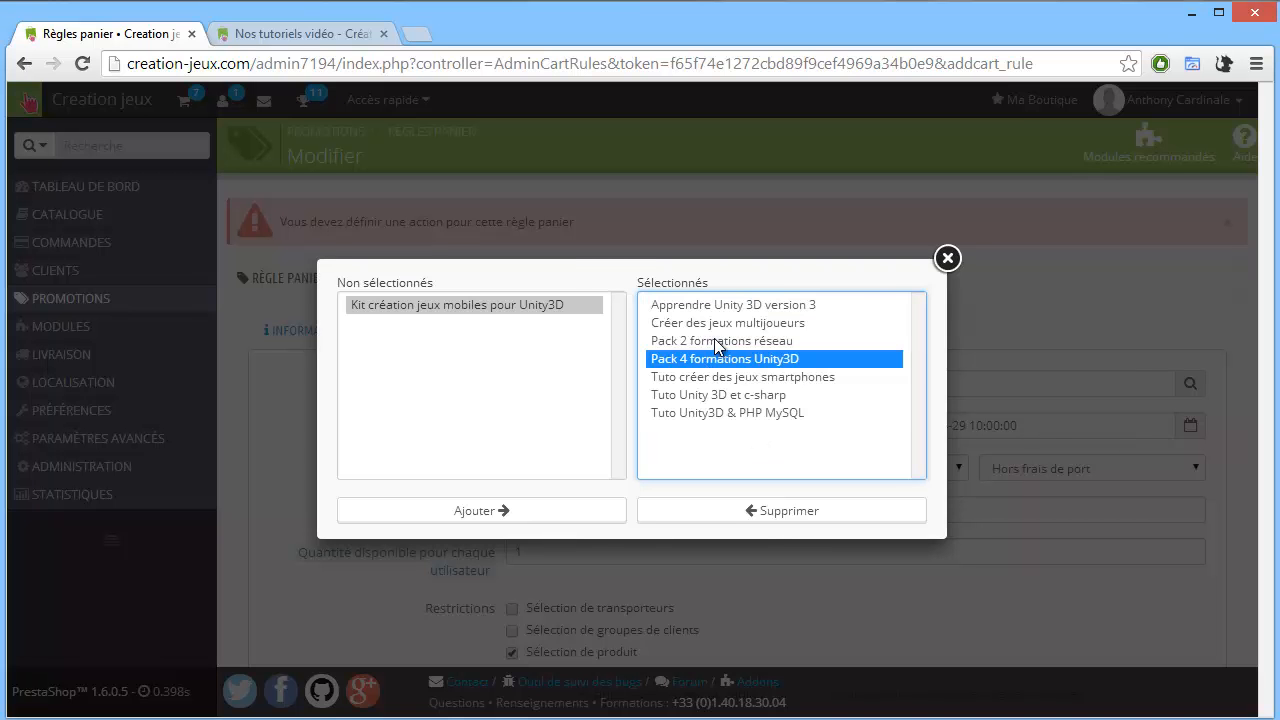
left_click(718, 341, "ctrl")
left_click(757, 512)
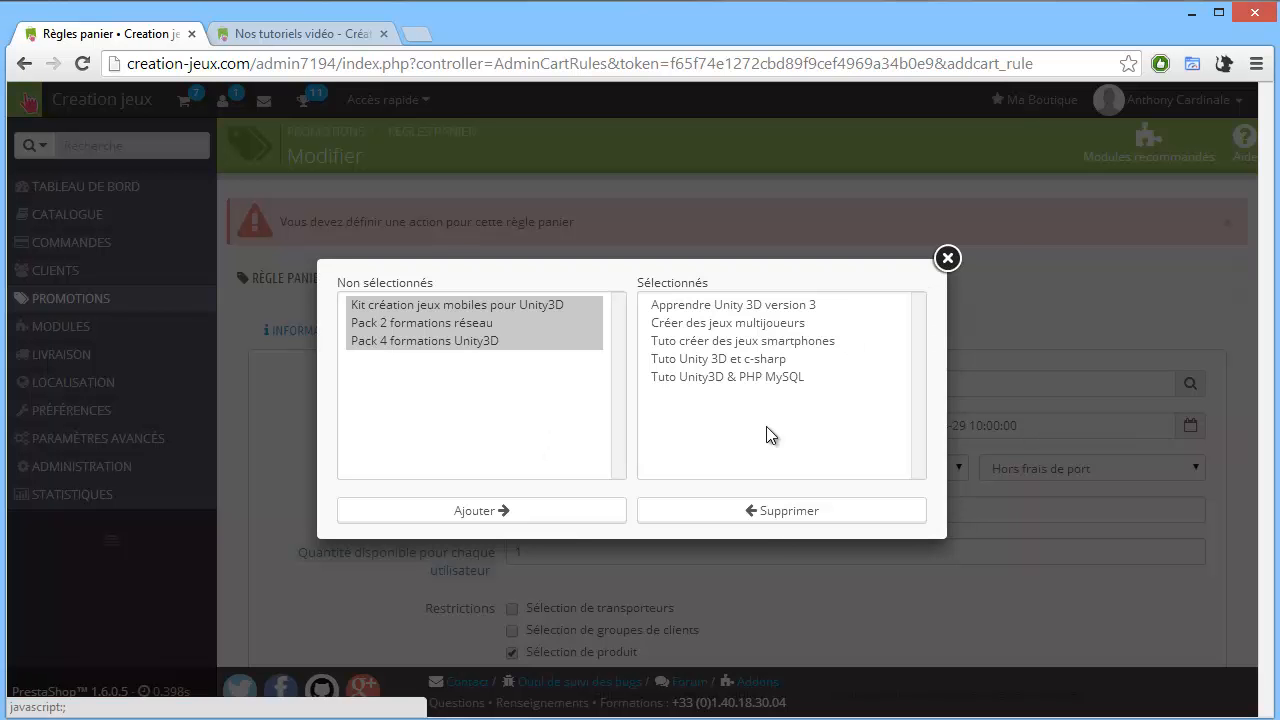
left_click(947, 258)
- In the cart rule's actions, enable free shipping and apply a percentage reduction of 10
scroll(866, 368, "down", 2)
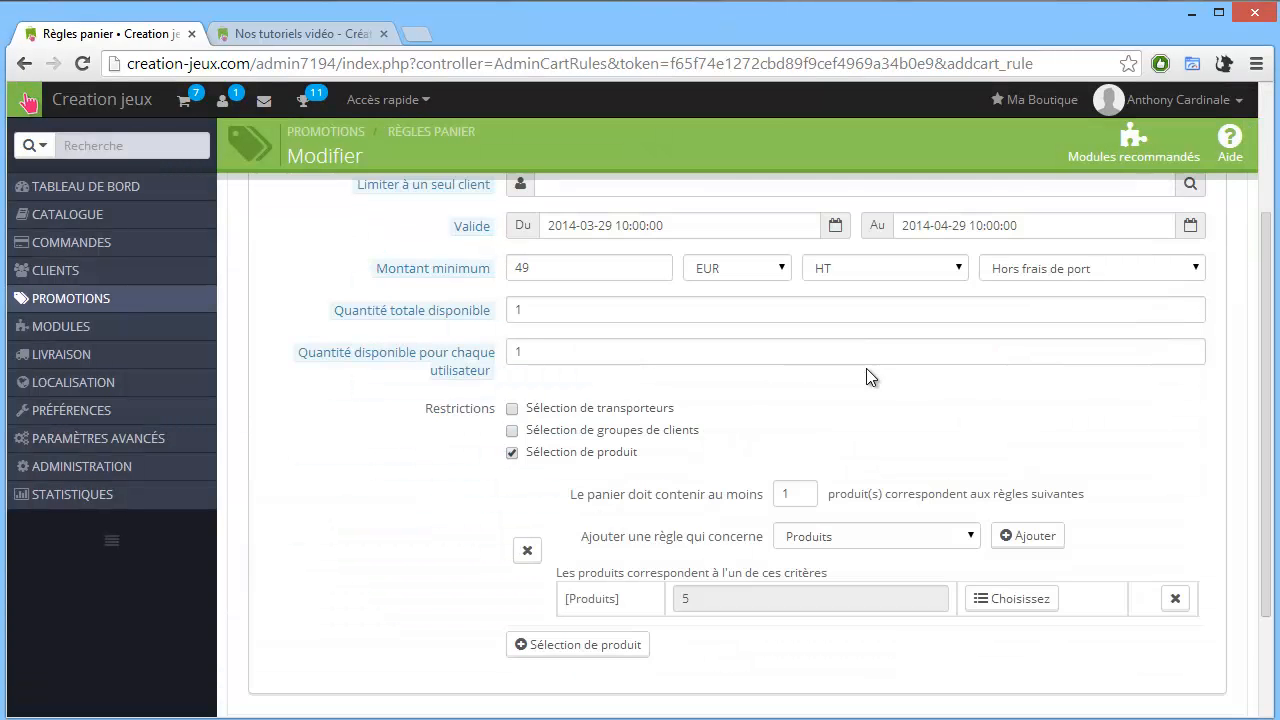
scroll(866, 368, "down", 1)
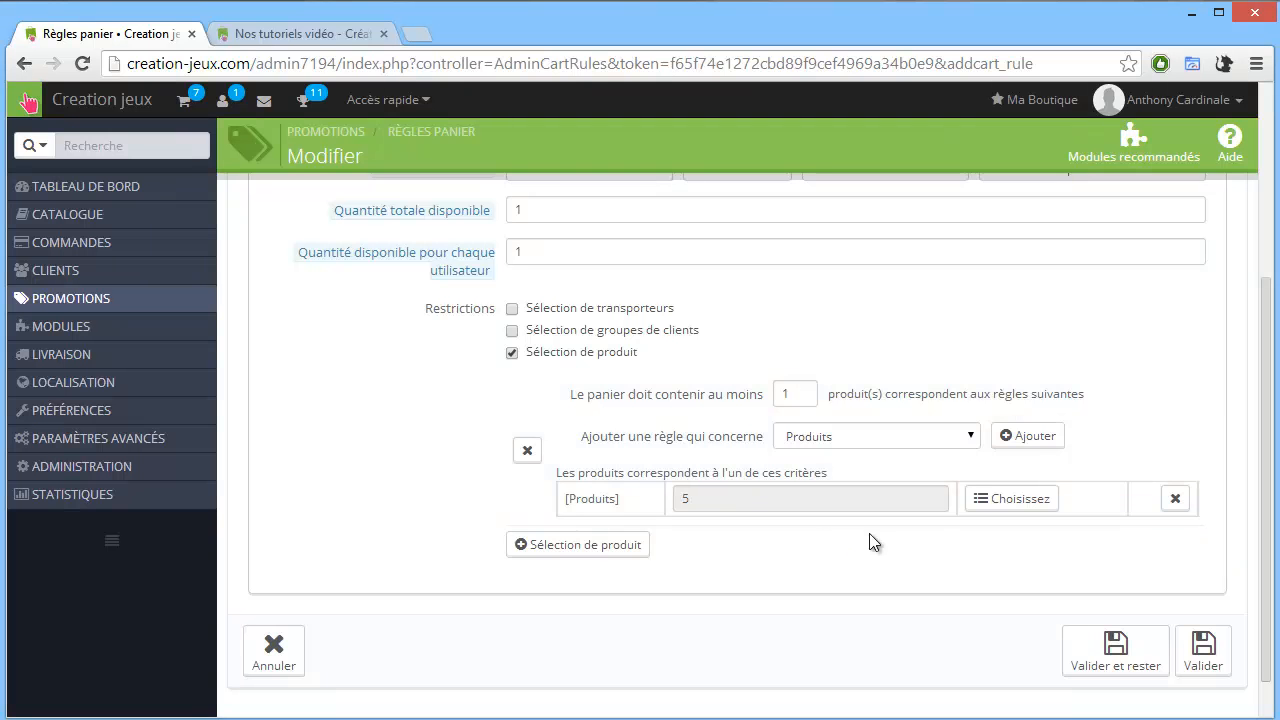
scroll(818, 420, "up", 2)
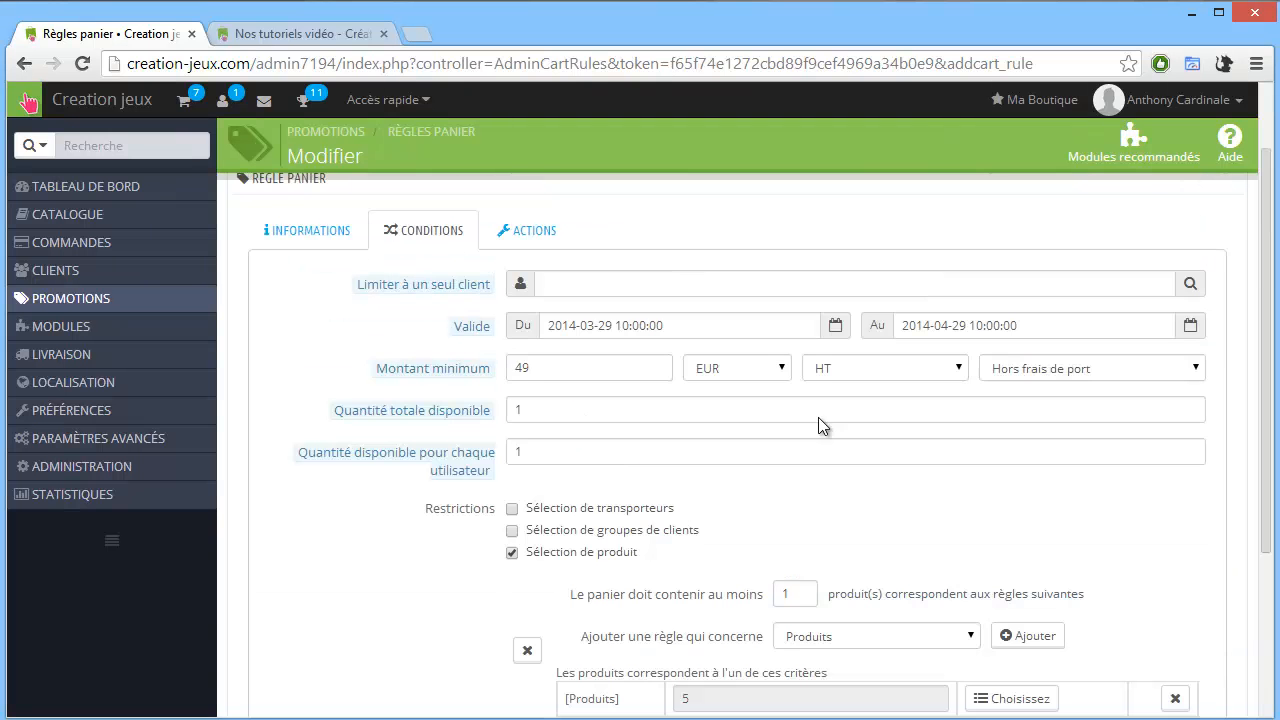
left_click(560, 236)
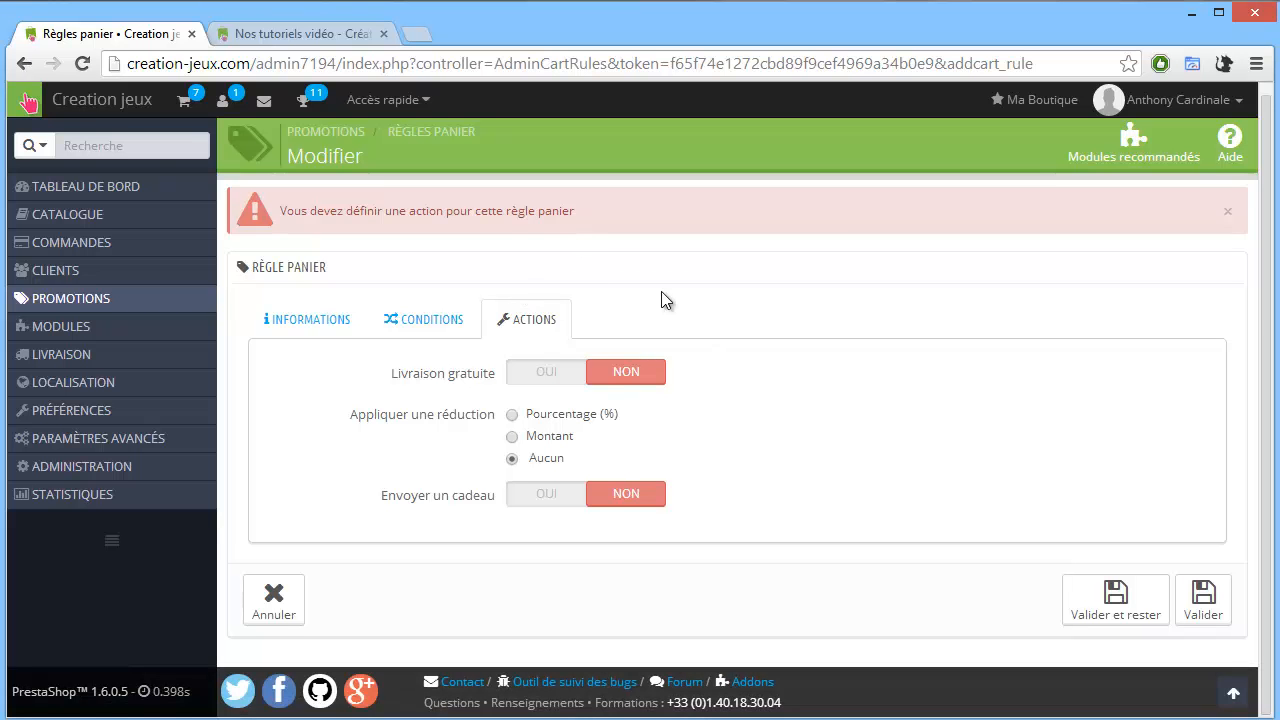
left_click(534, 376)
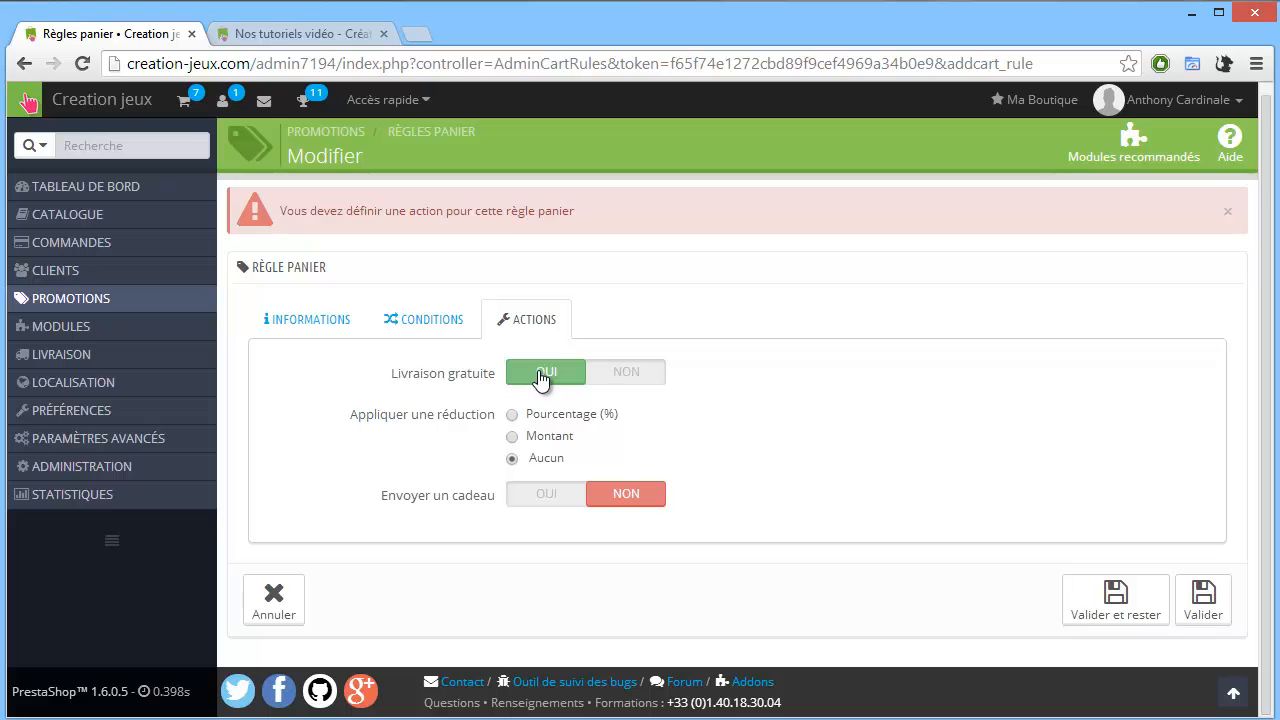
left_click(513, 415)
double_click(541, 493)
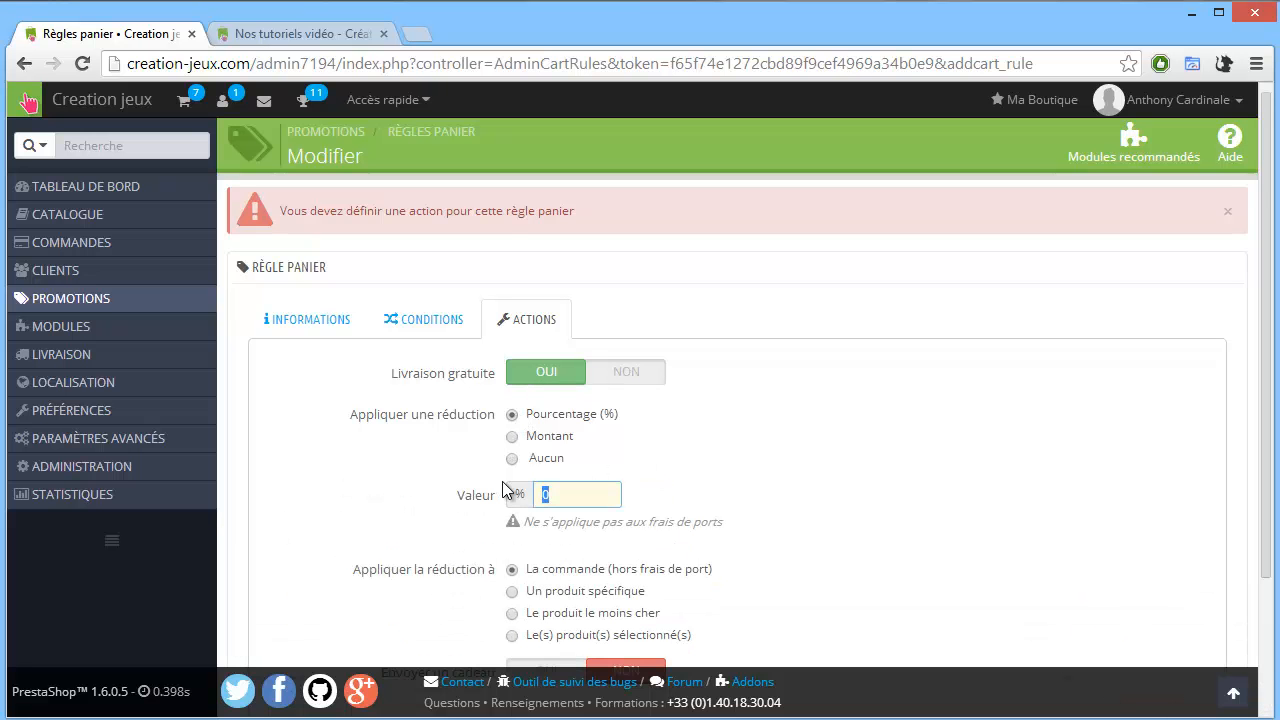
type("10")
- Save the cart rule and stay on its edit page
scroll(603, 461, "down", 1)
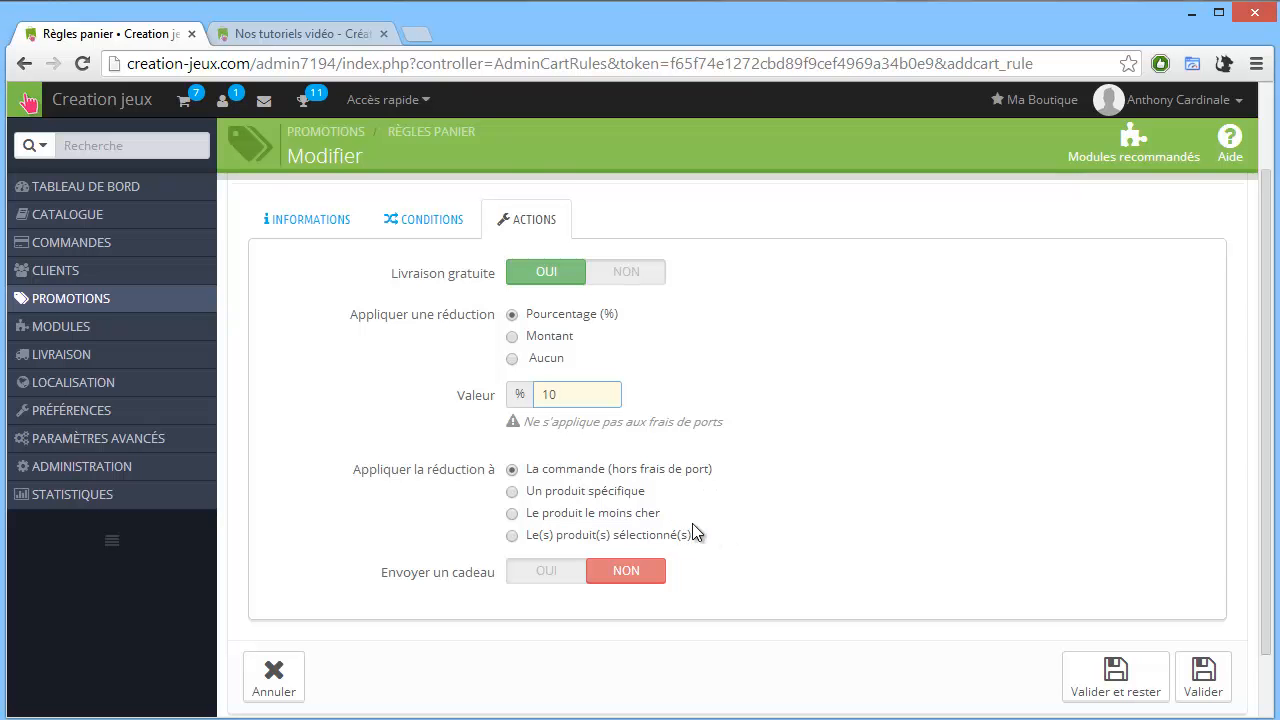
scroll(740, 620, "down", 2)
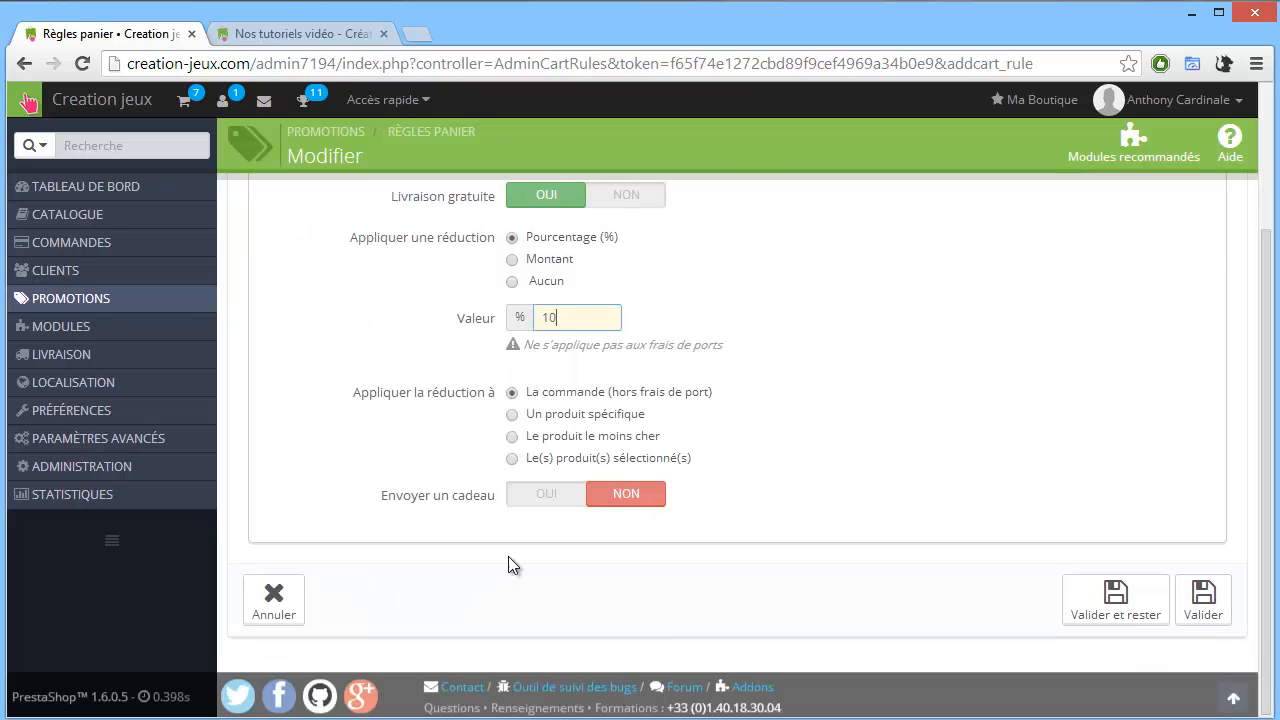
left_click(1108, 603)
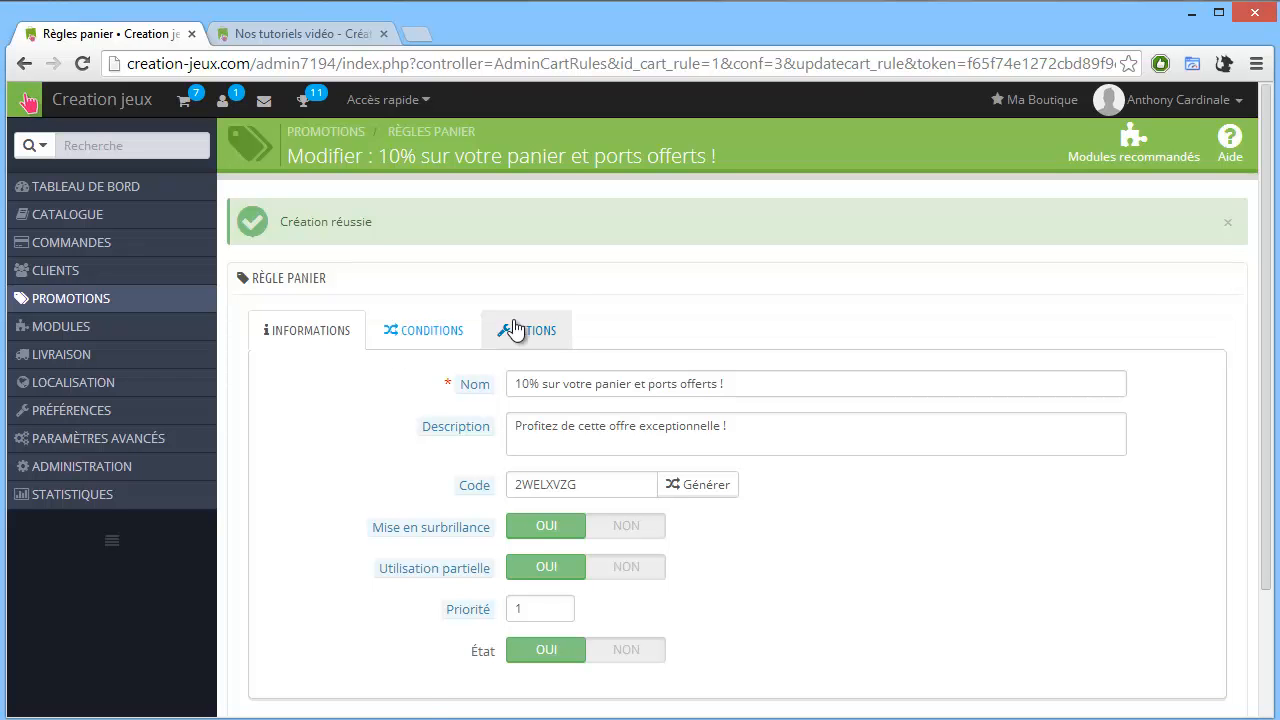
- Select the cart rule's promo code and preview the cart contents on the shop's home page
double_click(601, 489)
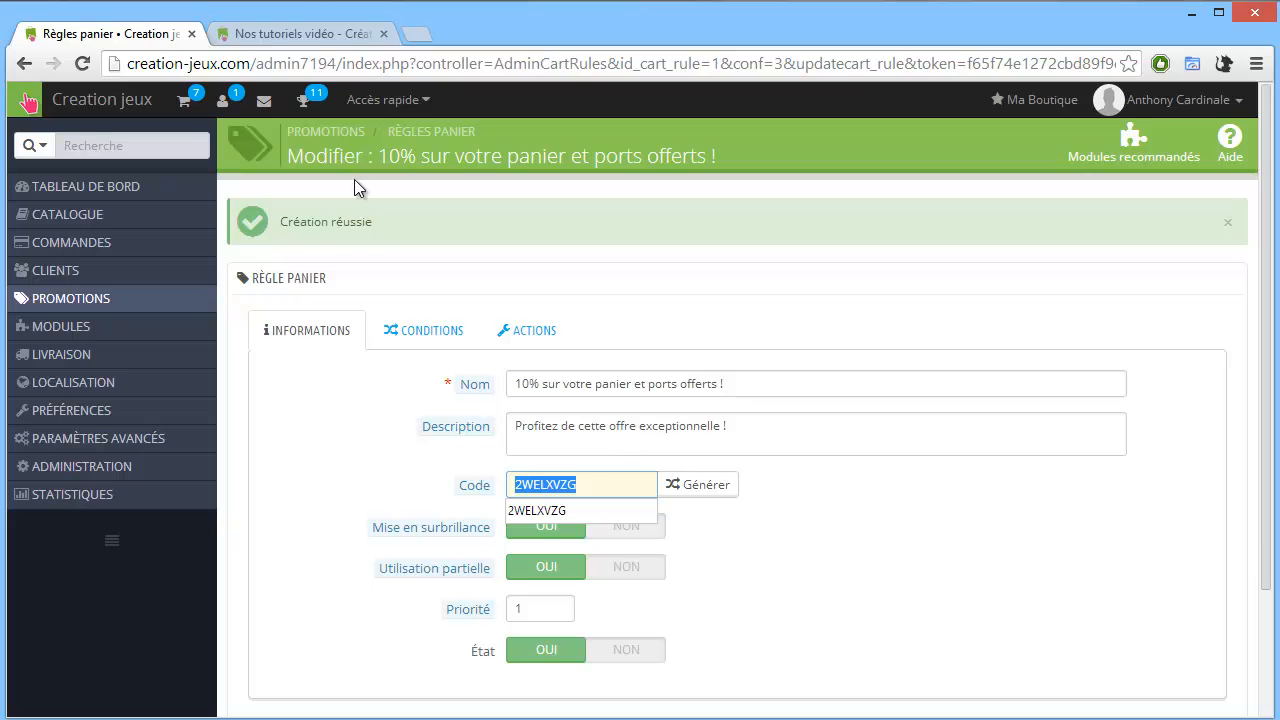
left_click(321, 34)
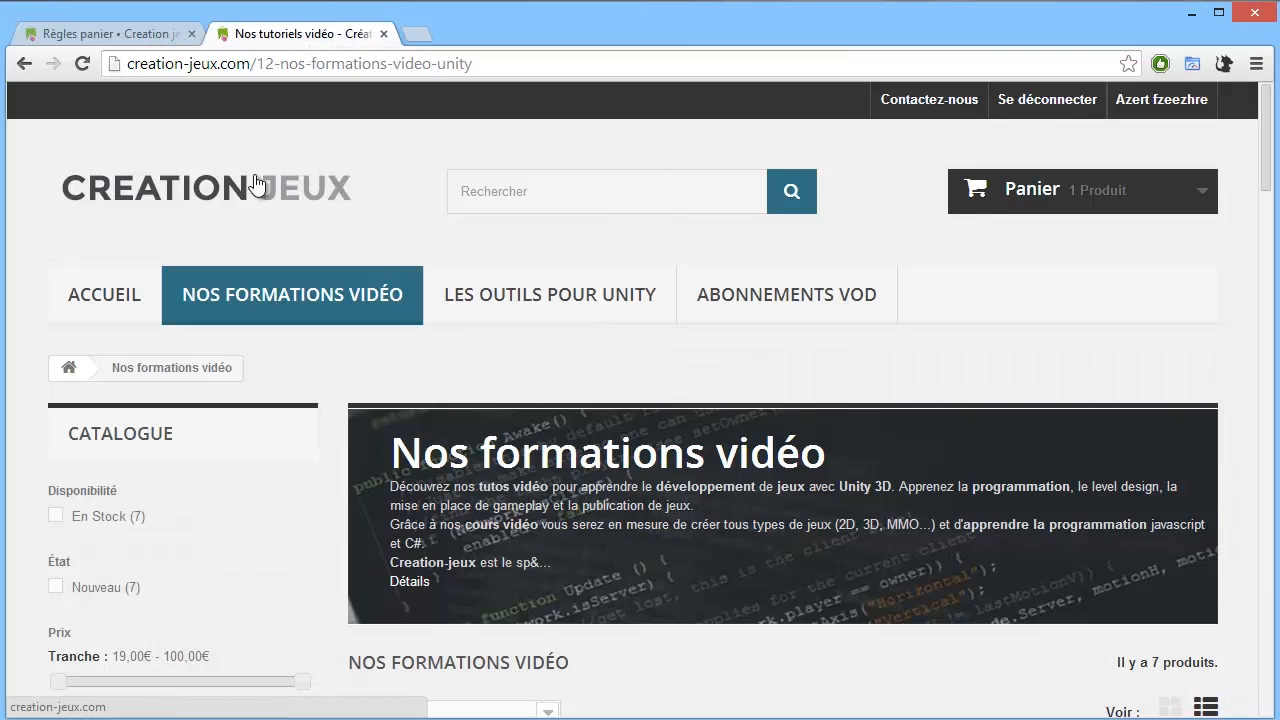
left_click(283, 192)
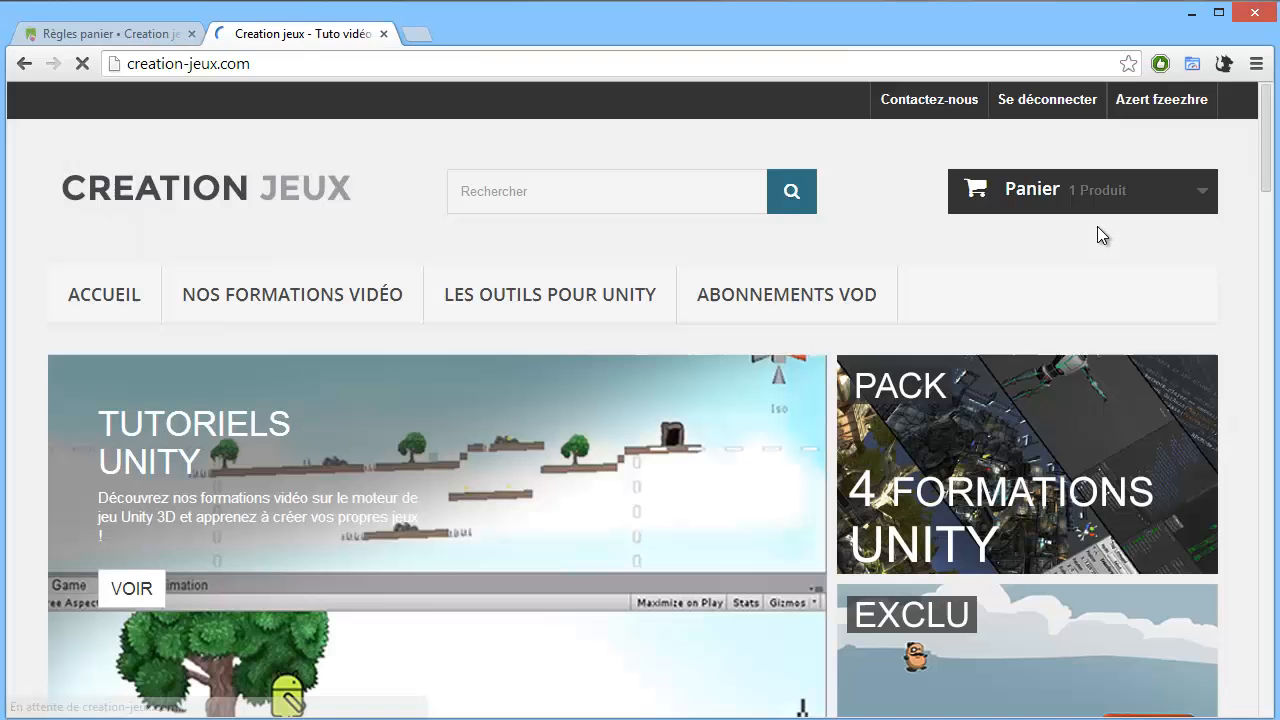
mouse_move(1131, 197)
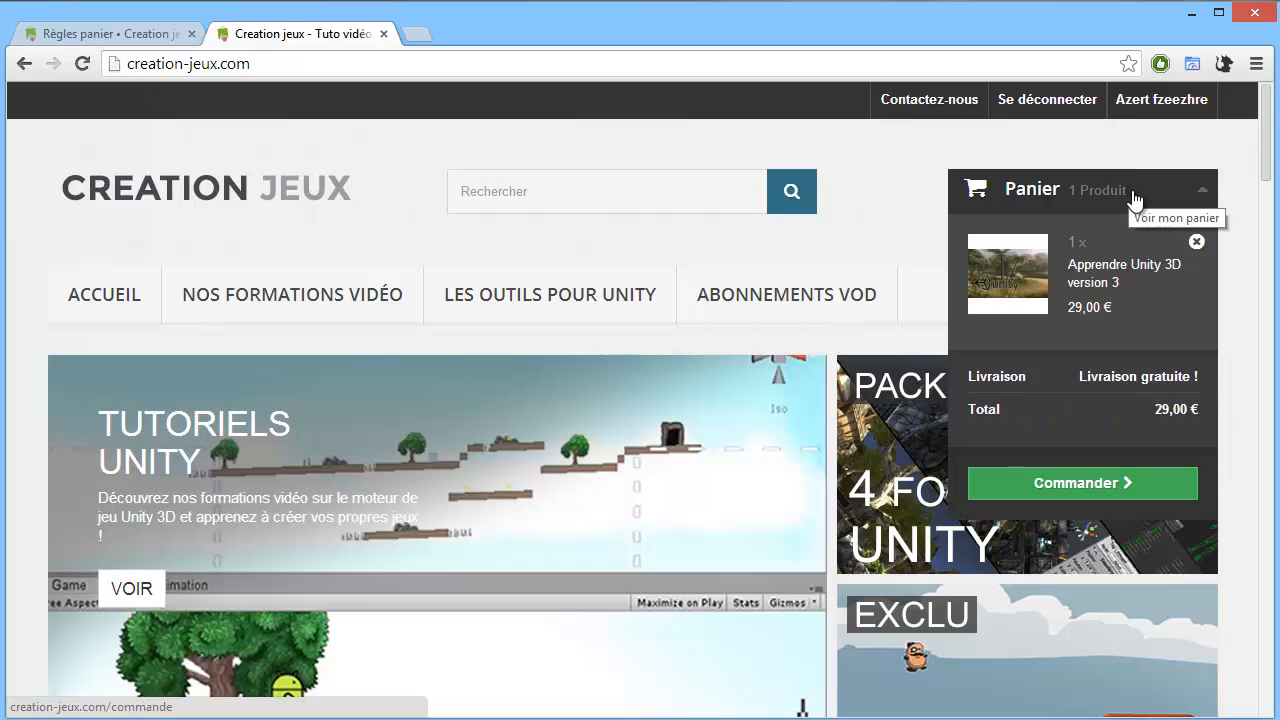
- Add Tuto créer des jeux smartphones to the shop cart and go to the order summary
scroll(956, 330, "down", 8)
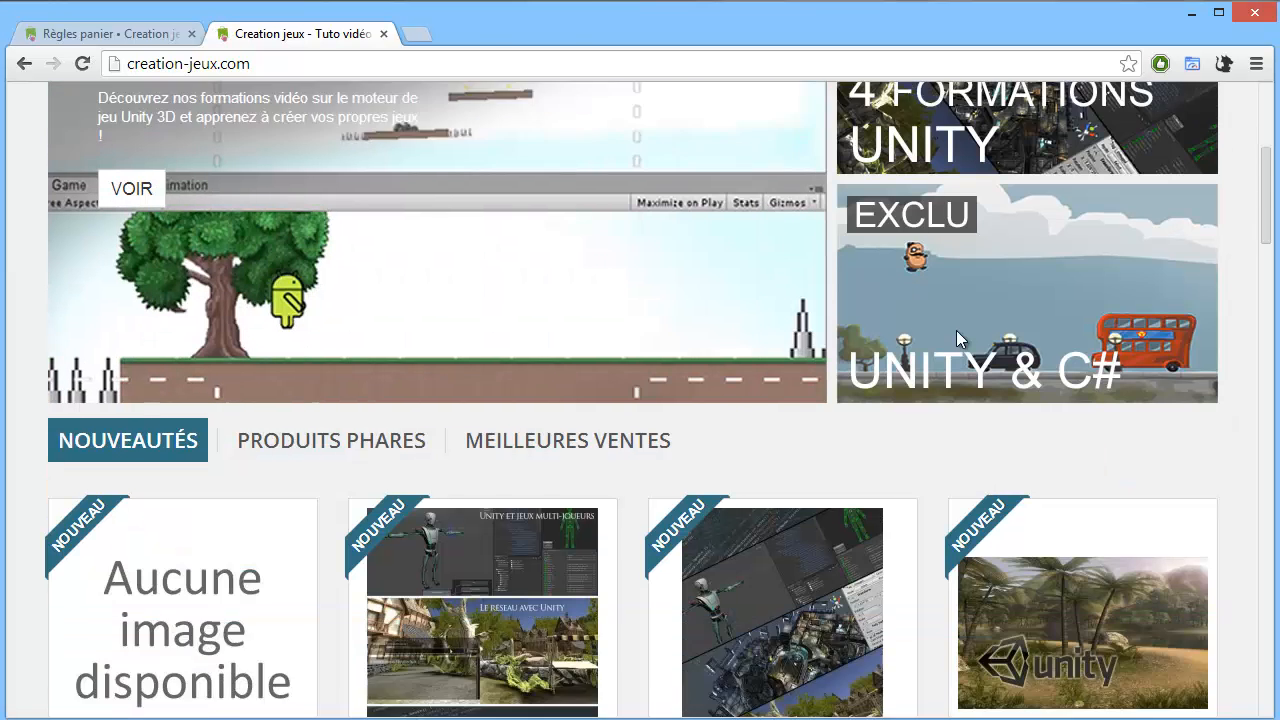
scroll(940, 343, "down", 4)
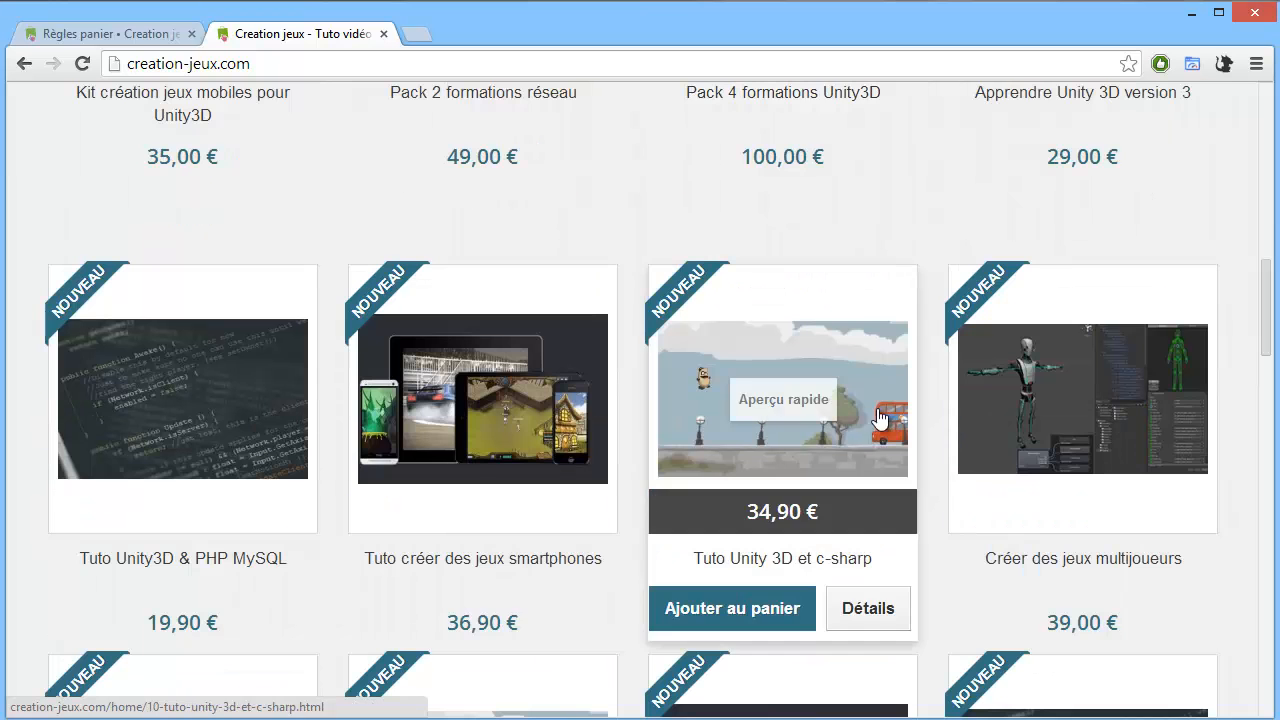
mouse_move(608, 334)
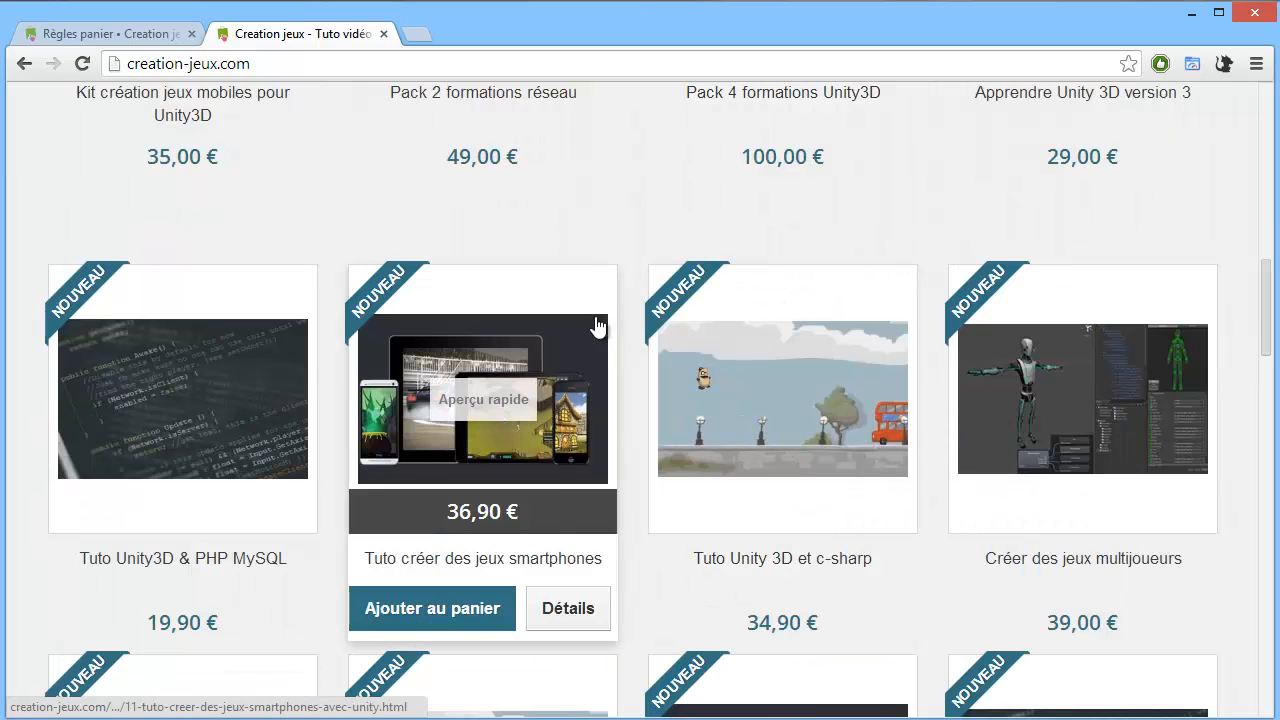
left_click(503, 602)
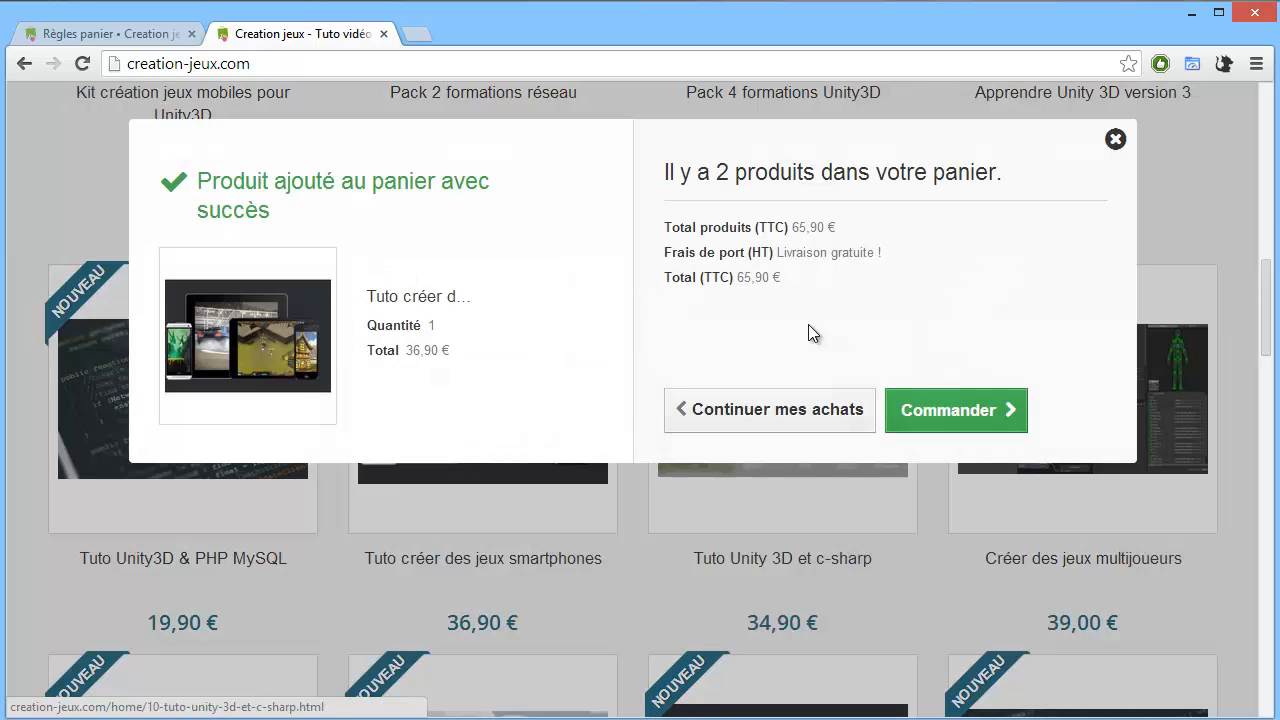
left_click(968, 418)
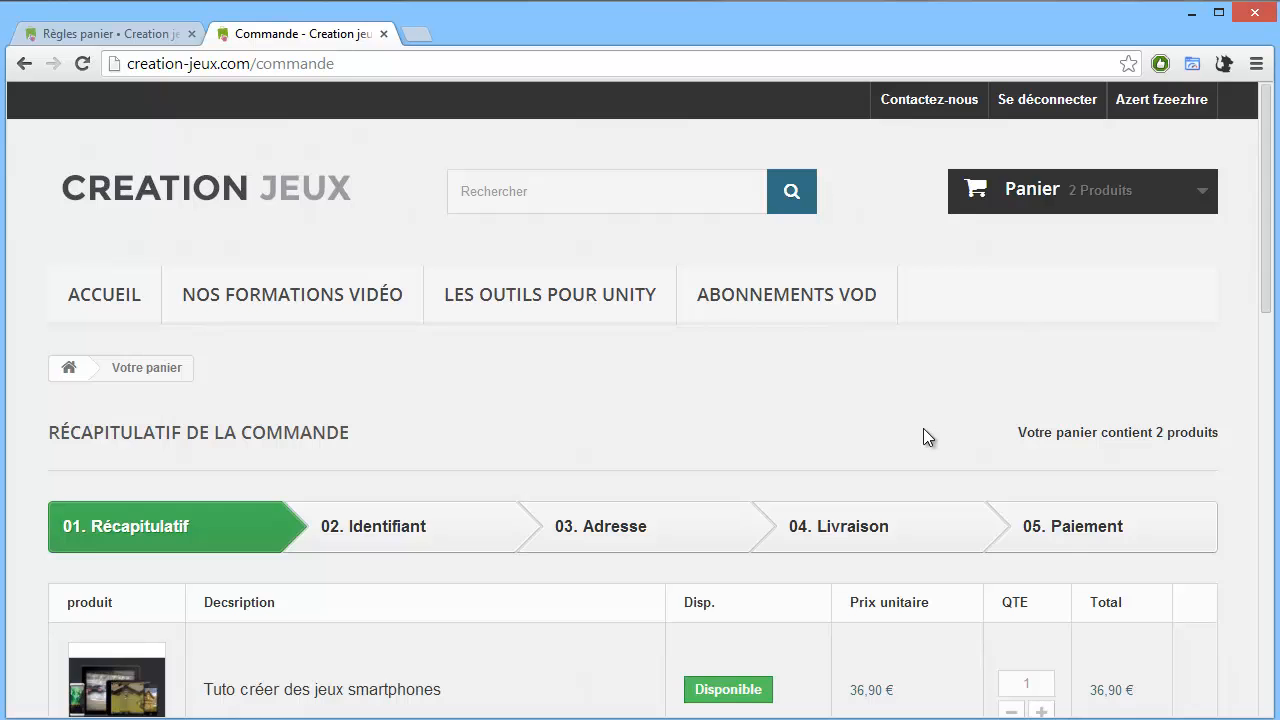
- Review the products and total in the order summary and proceed with the order
scroll(922, 430, "down", 6)
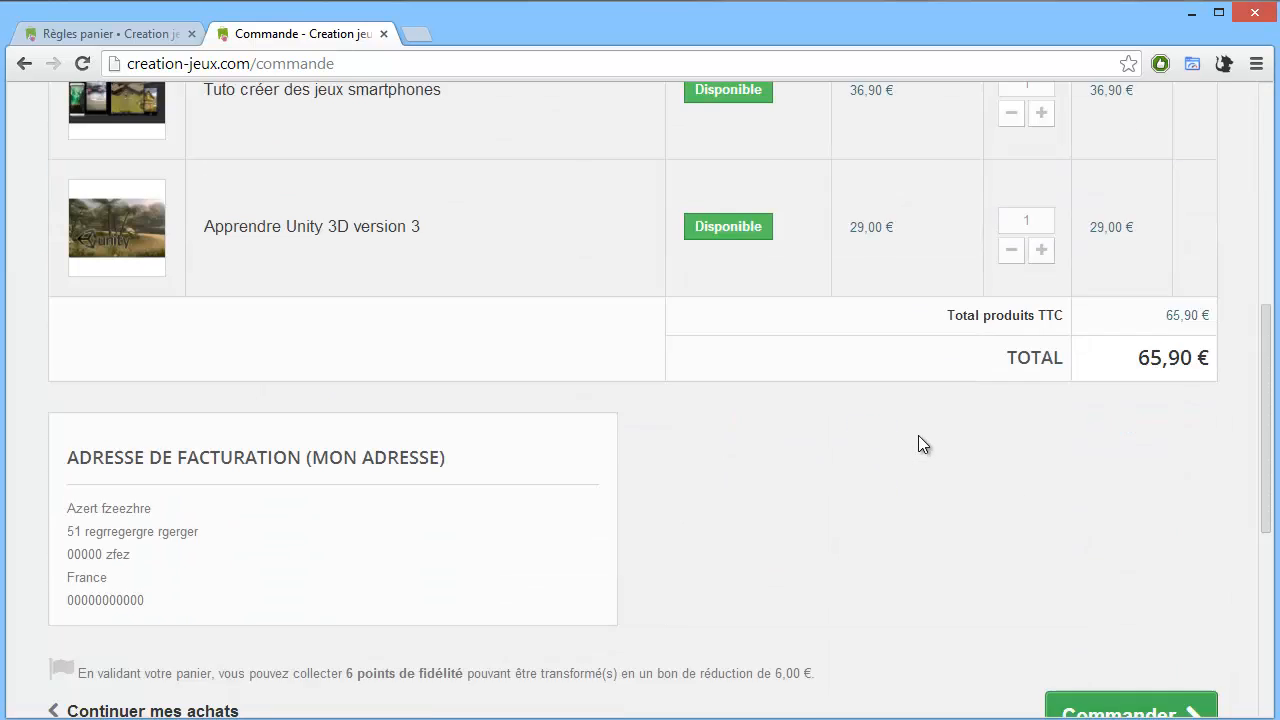
scroll(918, 435, "down", 1)
scroll(918, 445, "up", 4)
scroll(923, 451, "down", 4)
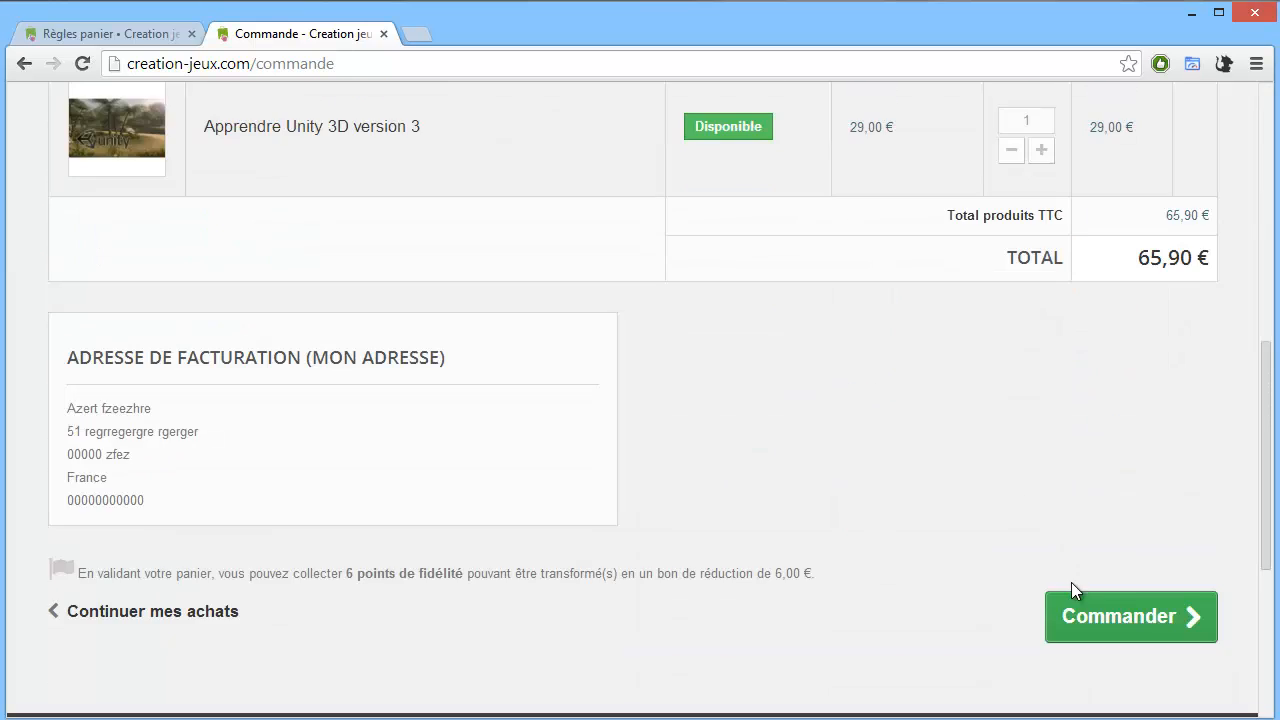
left_click(1137, 614)
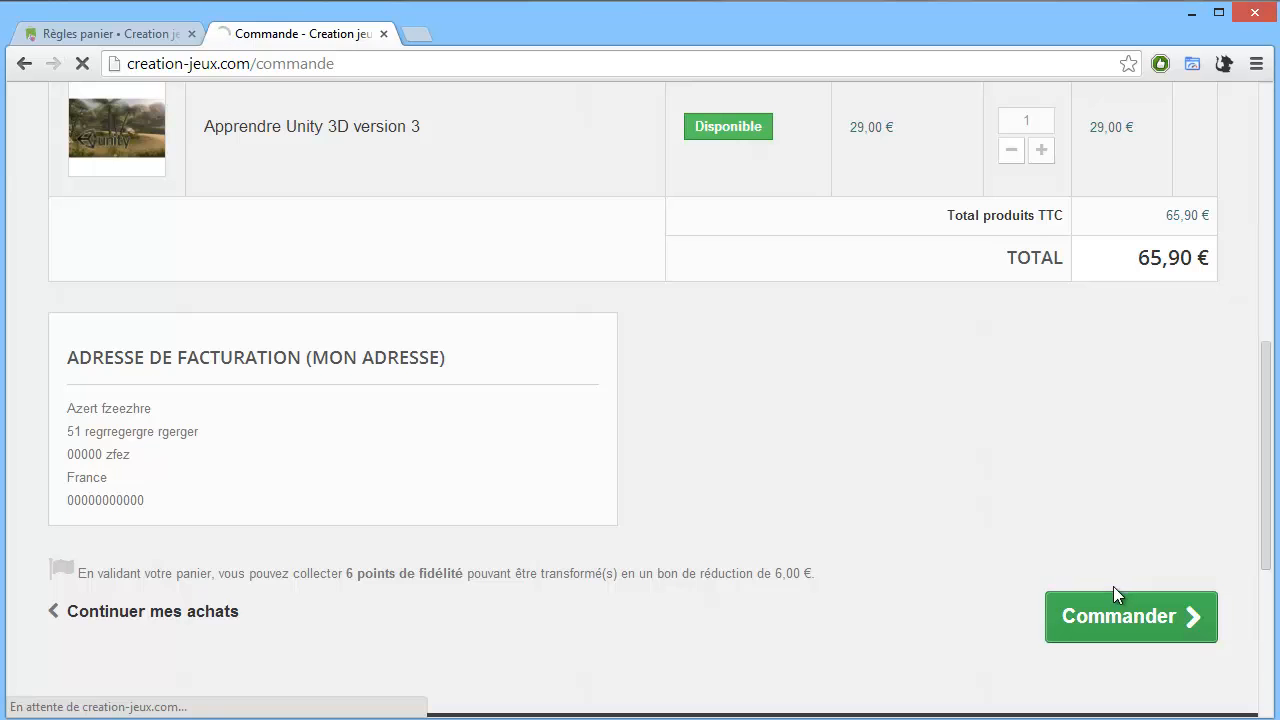
- Return to the PrestaShop back office and open the list of cart rules
left_click(128, 34)
mouse_move(217, 297)
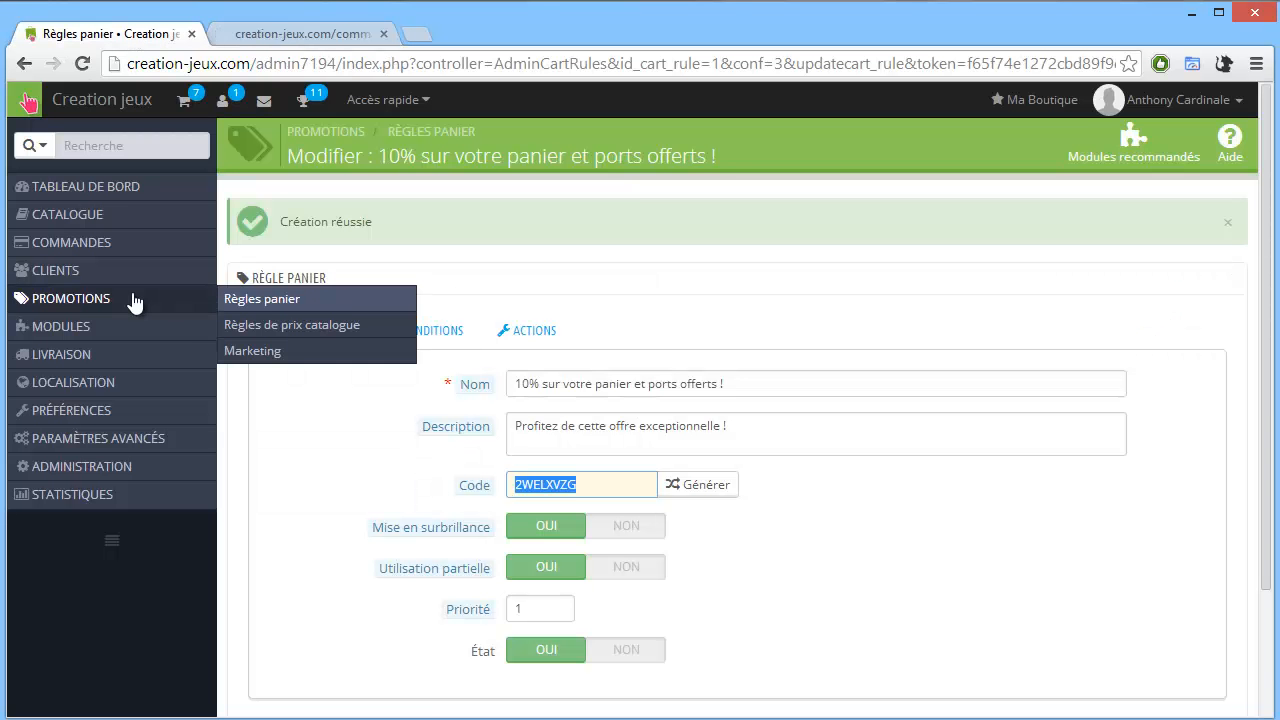
left_click(271, 302)
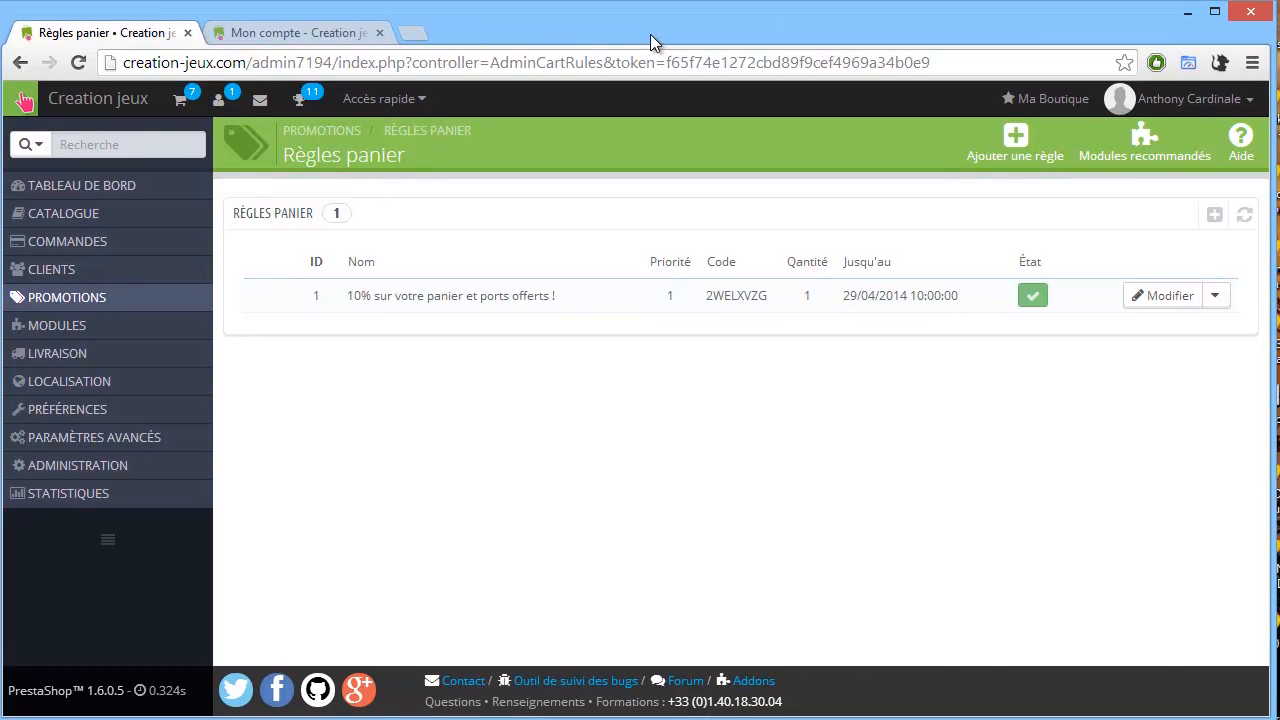
- Switch to the shop's customer account page and open Programme de parrainage
left_click(310, 38)
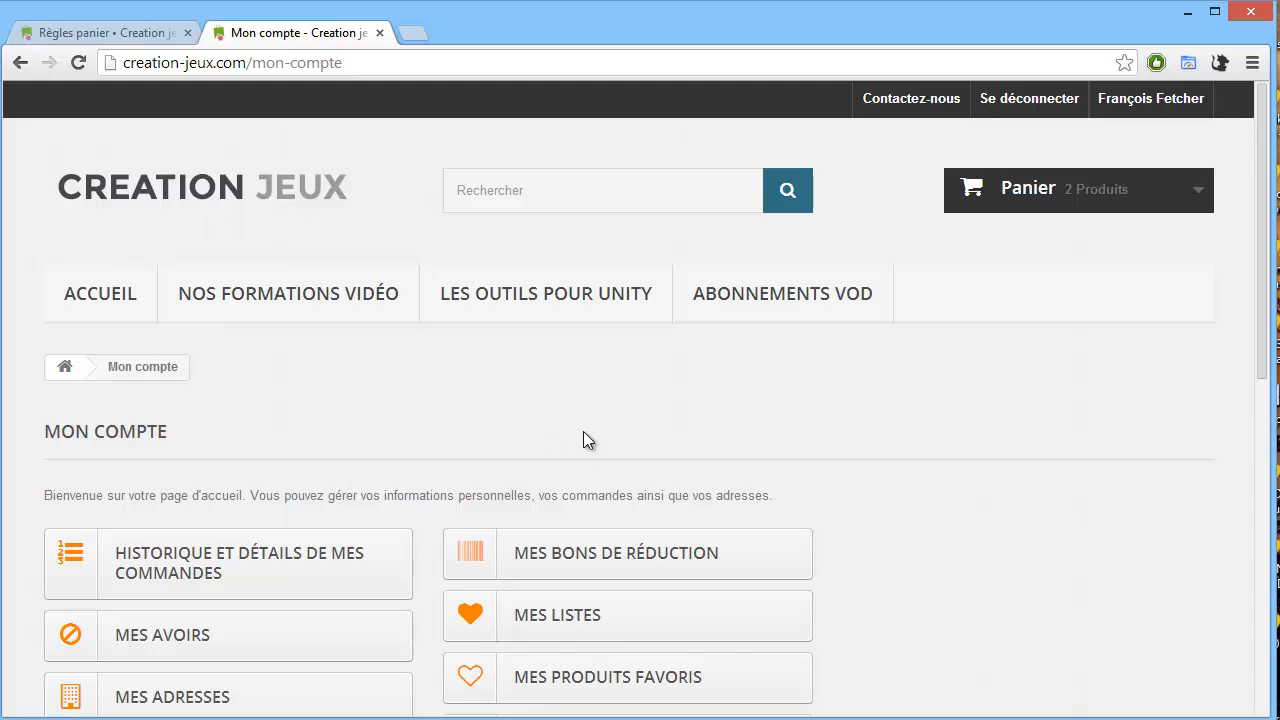
scroll(600, 430, "down", 2)
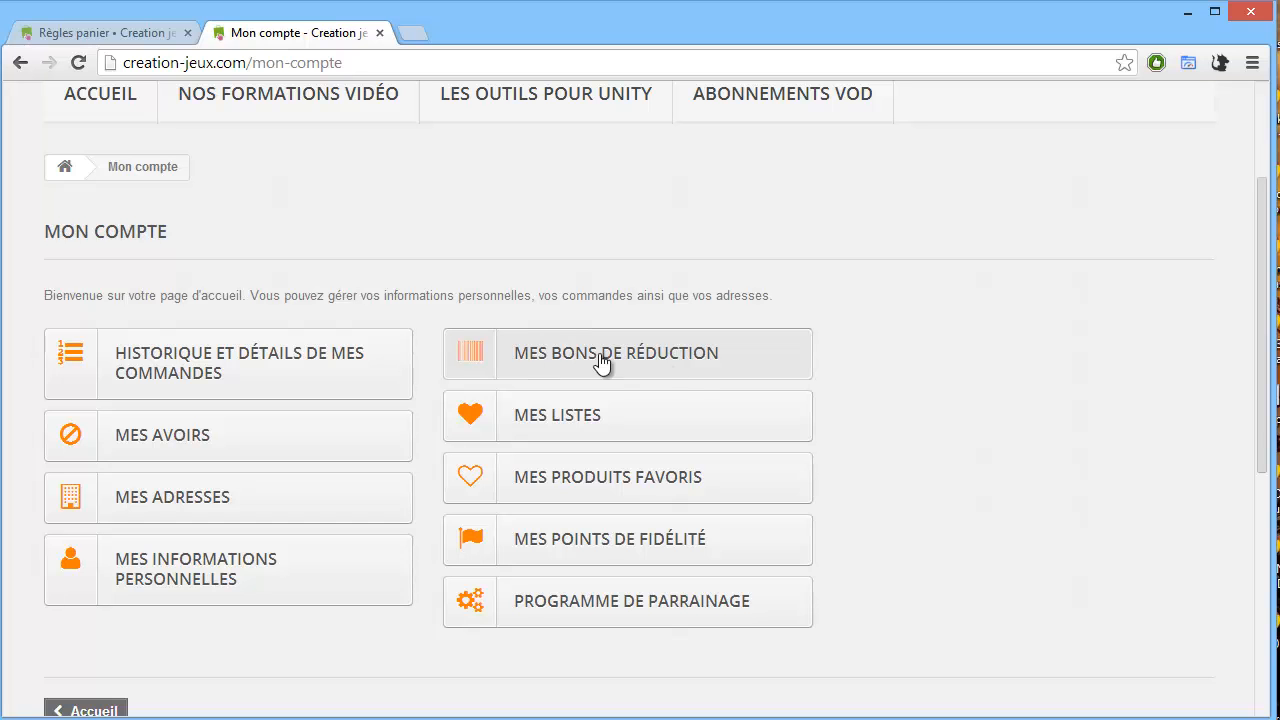
left_click(558, 608)
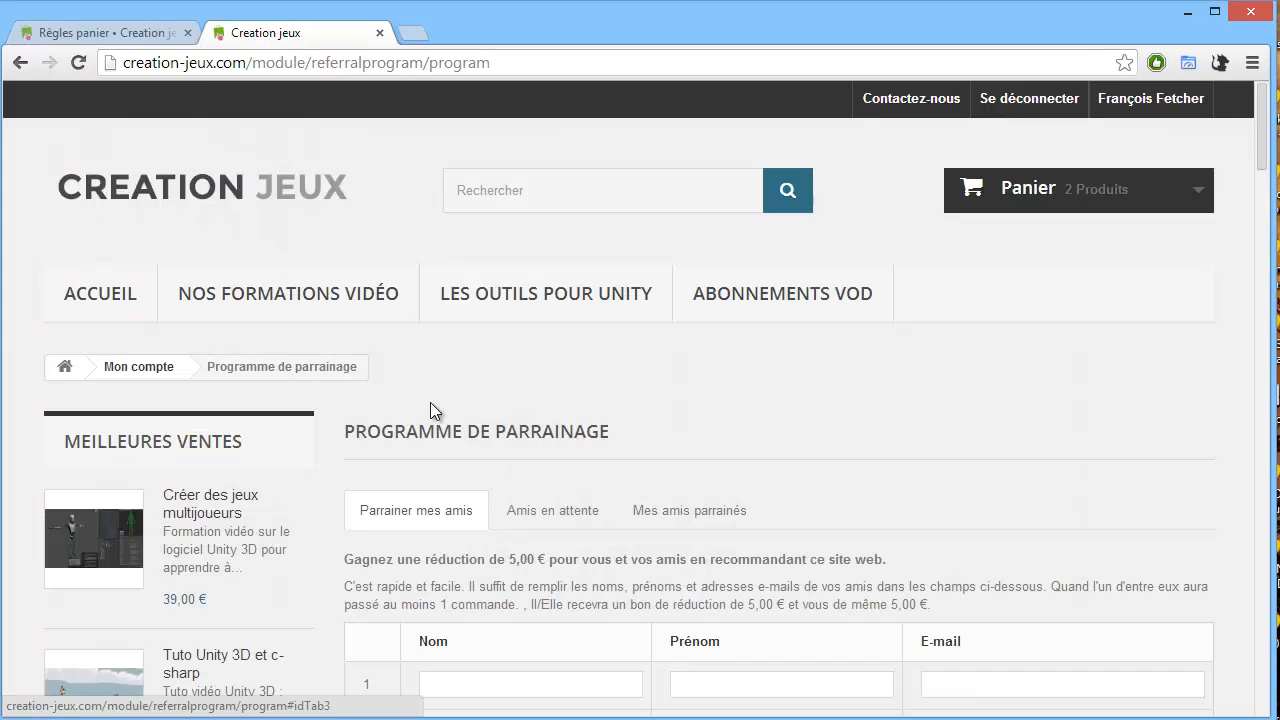
- Examine the referral form's Nom, Prénom and E-mail fields for the friends who can be sponsored
scroll(432, 412, "down", 3)
left_click(479, 390)
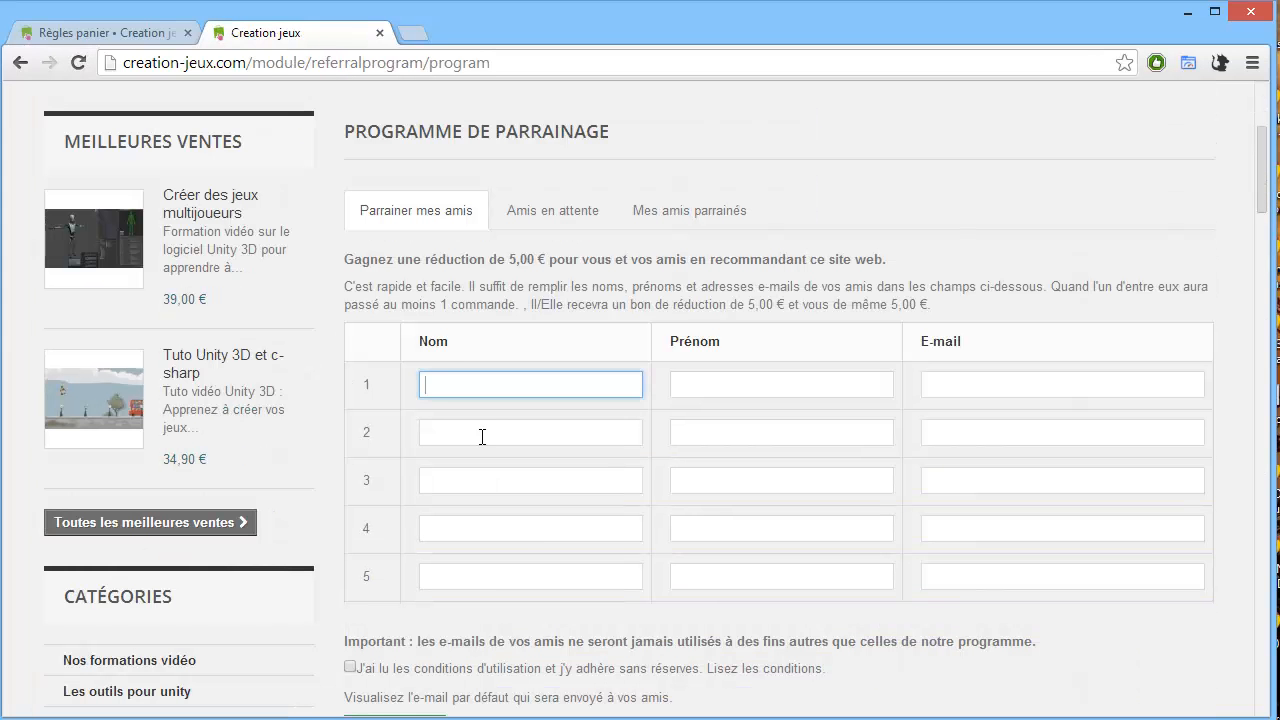
left_click(482, 437)
left_click(702, 384)
left_click(972, 411)
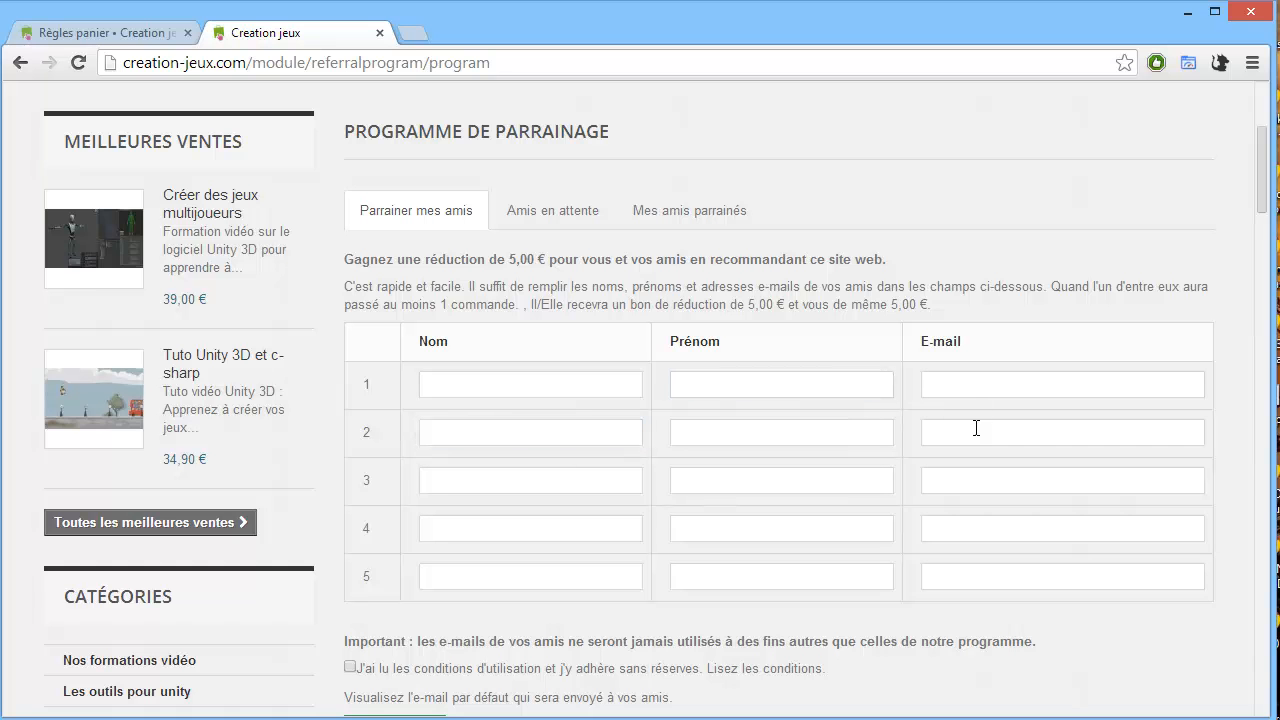
left_click(977, 430)
left_click(963, 480)
left_click(959, 528)
left_click(955, 574)
- Fill row 3 of the referral form with a friend's last name, first name and e-mail from the saved entries
left_click(945, 386)
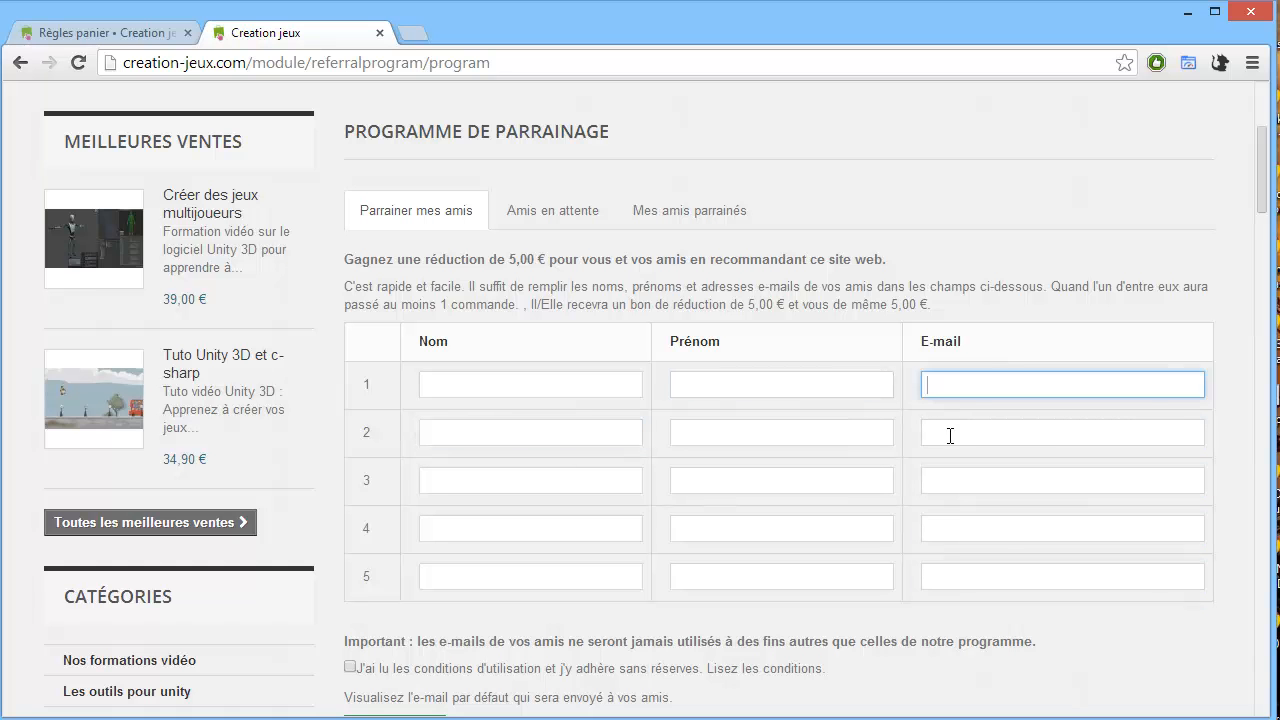
left_click(949, 432)
left_click(949, 480)
left_click(942, 510)
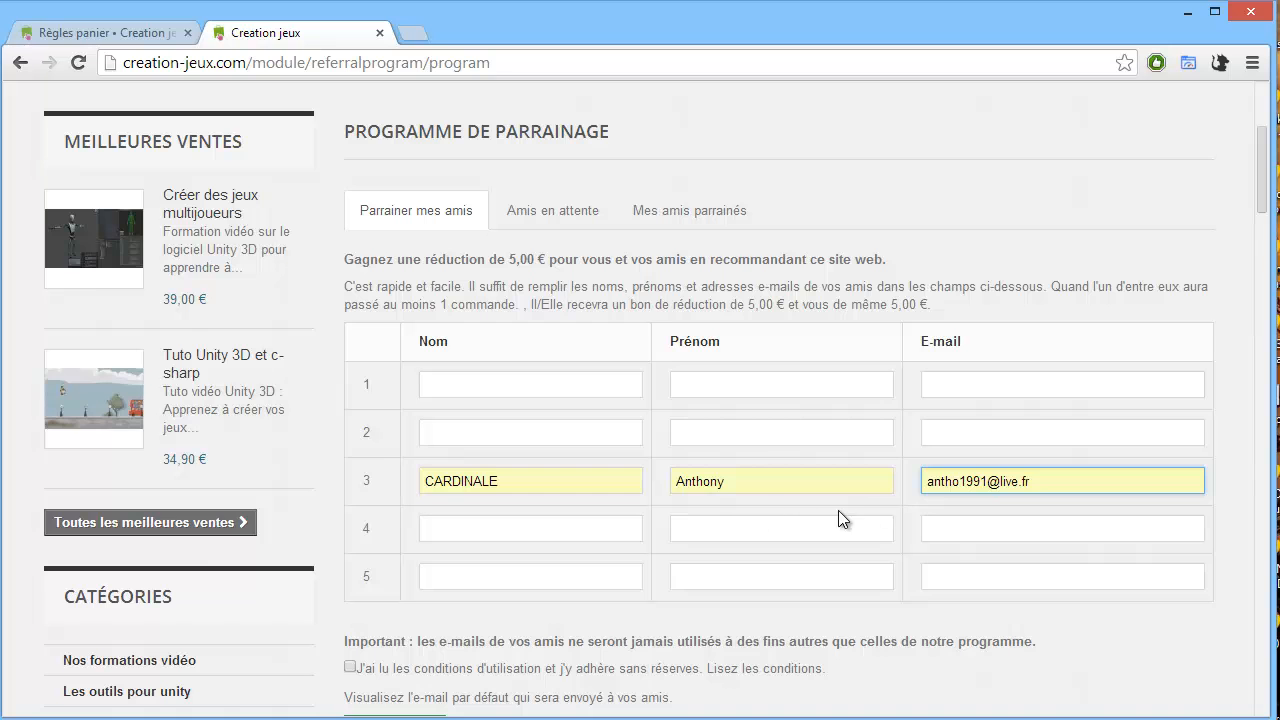
scroll(887, 503, "down", 2)
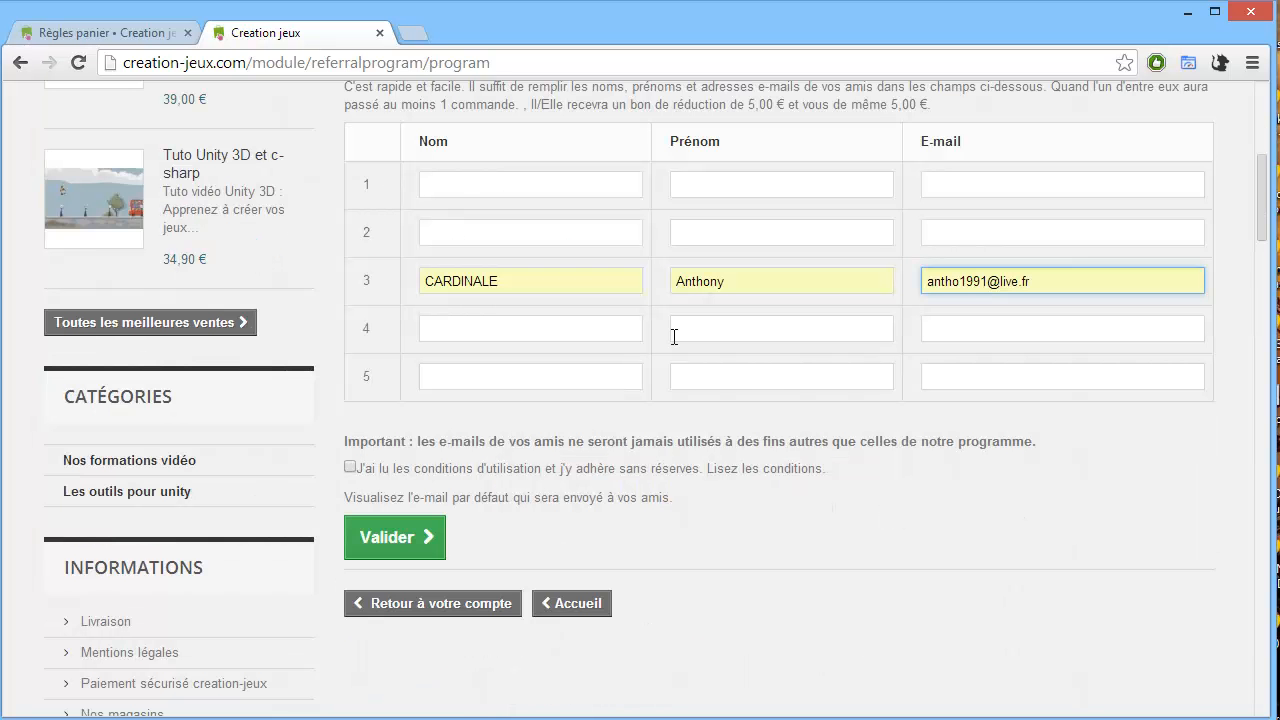
scroll(757, 370, "up", 2)
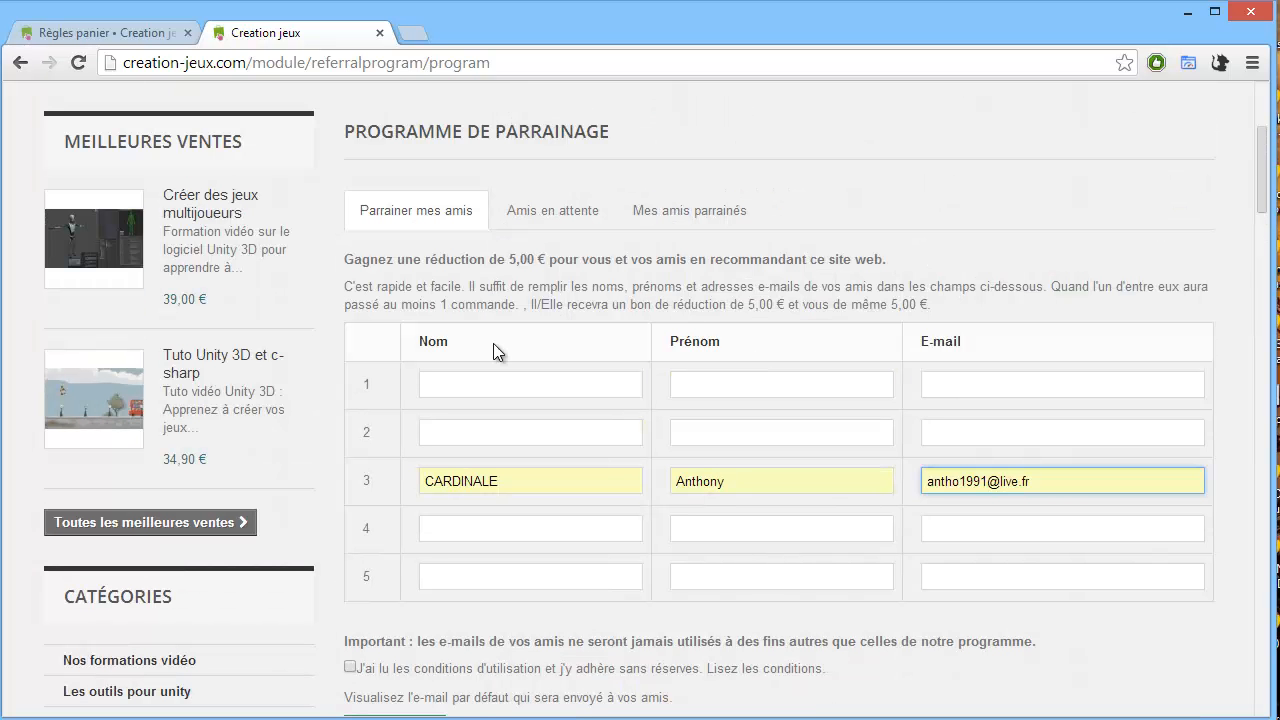
- Return to the back office and open the list of catalogue price rules (Règles de prix catalogue)
left_click_drag(428, 261, 565, 253)
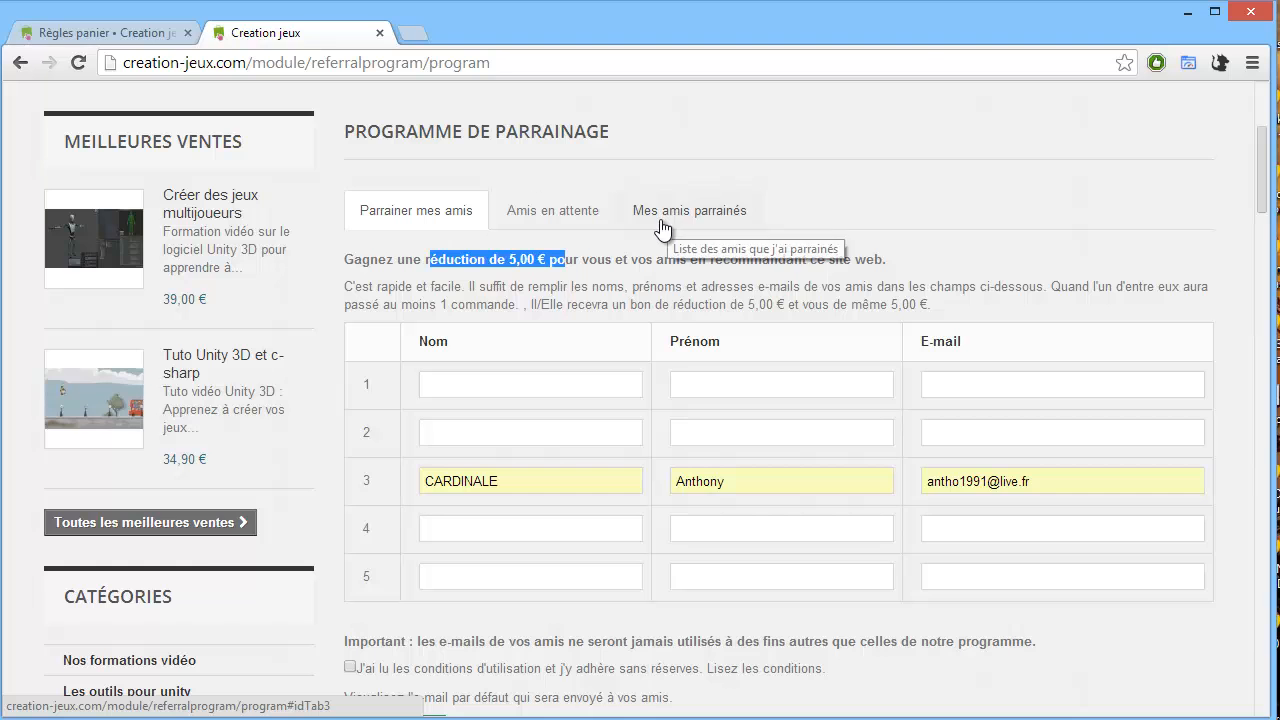
left_click(100, 32)
mouse_move(100, 304)
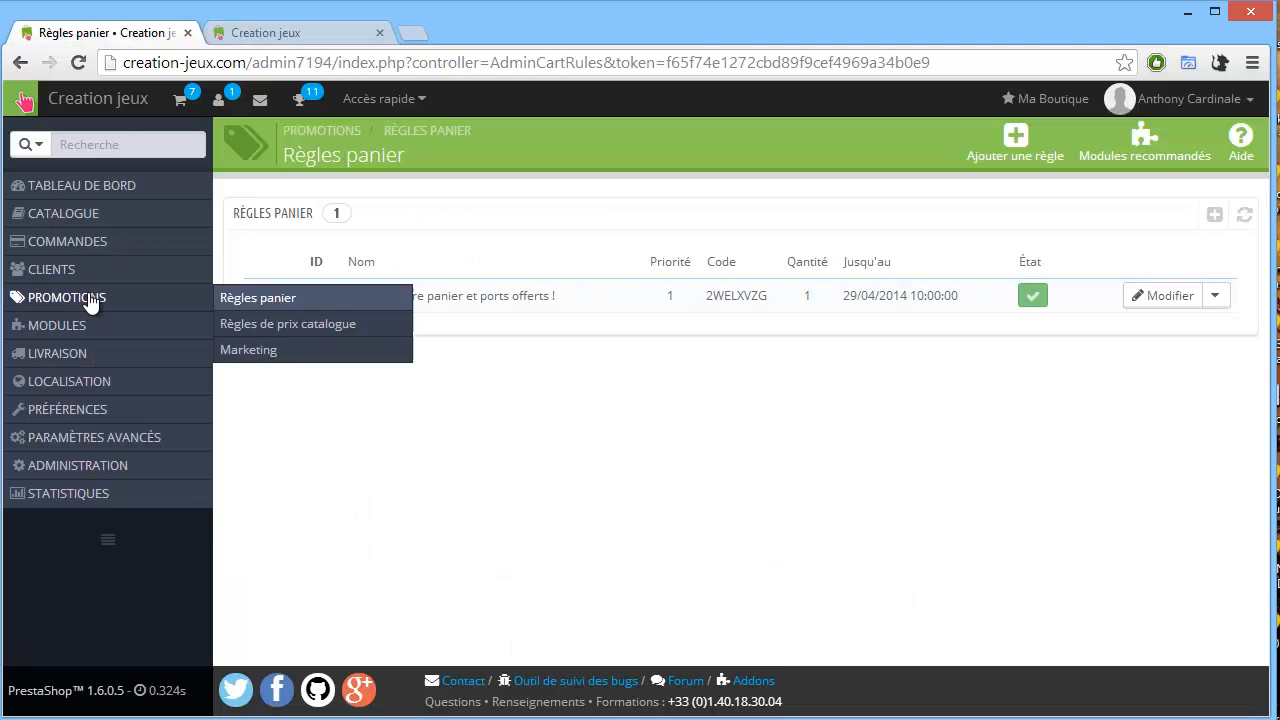
left_click(372, 355)
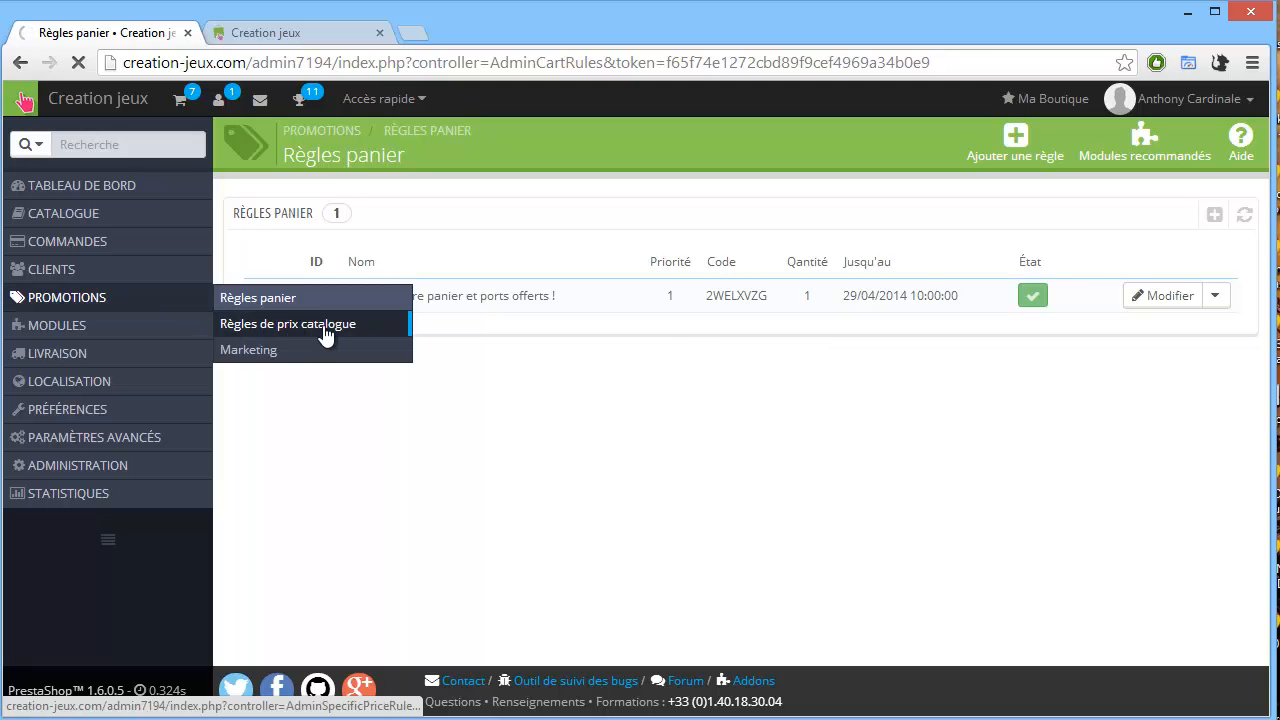
left_click(324, 328)
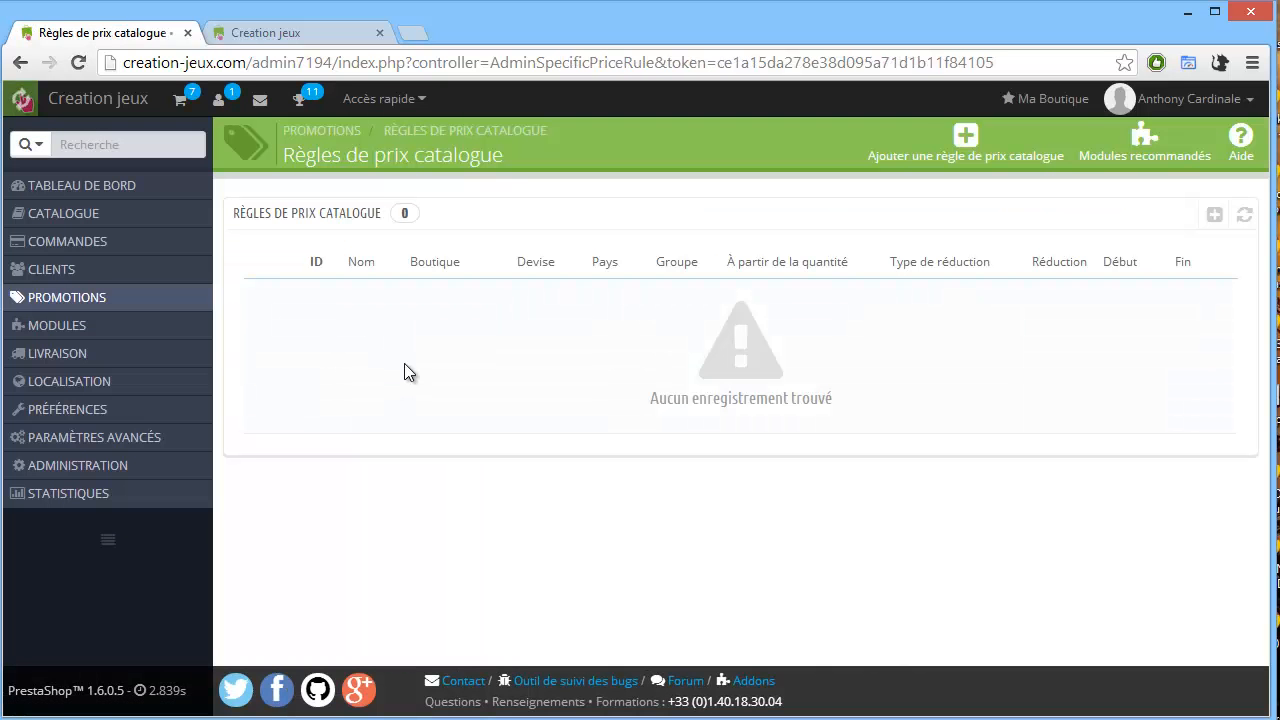
- Start a new catalogue price rule and name it "Réduction 5€"
left_click(1214, 214)
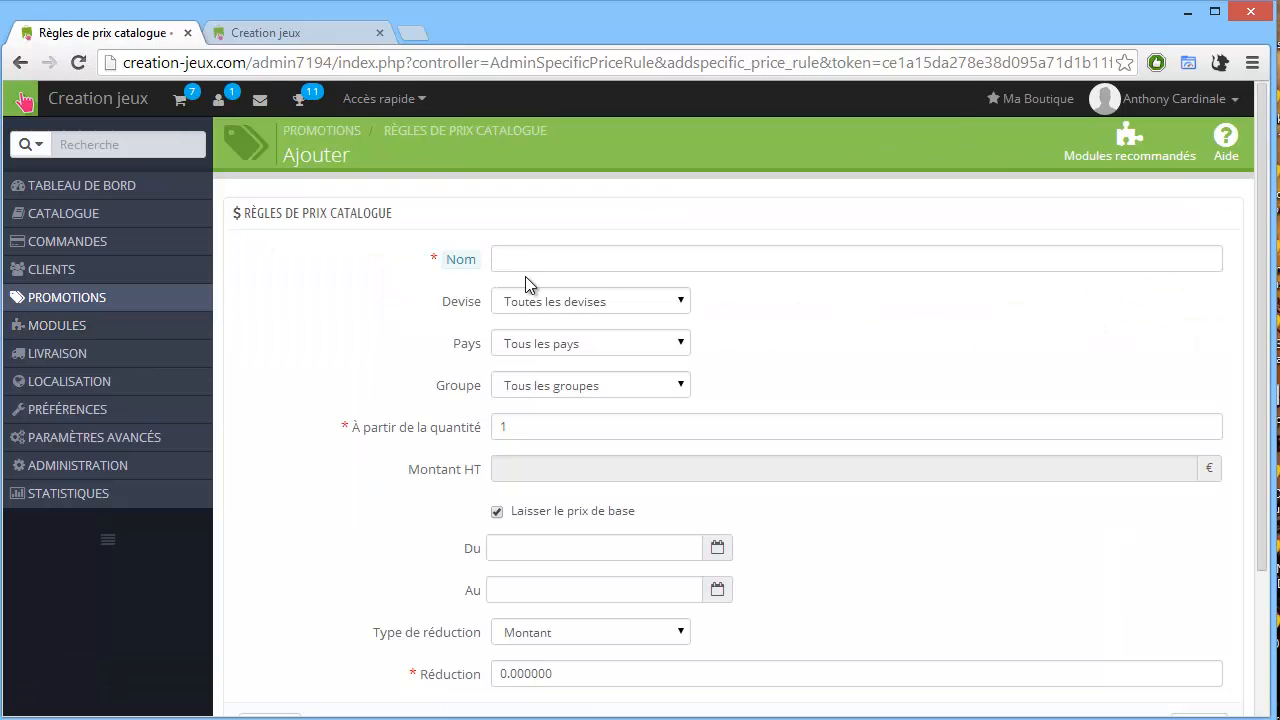
left_click(536, 264)
type("Réduction 5€")
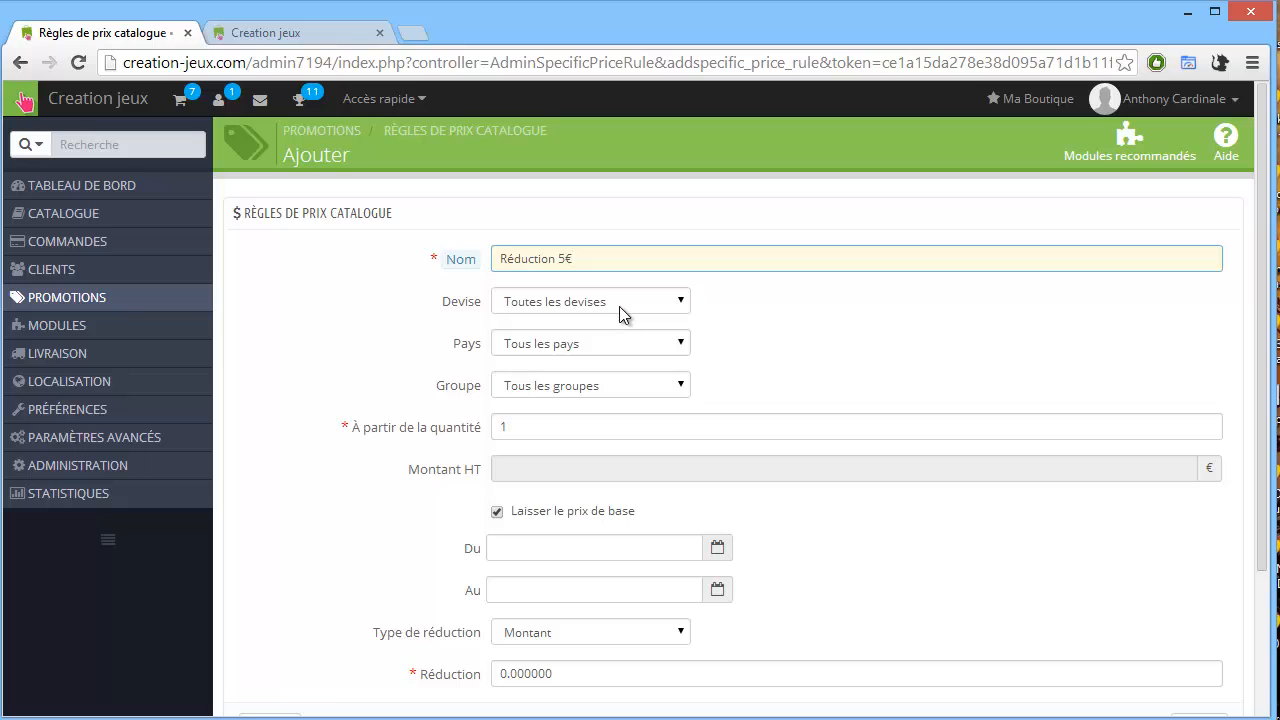
left_click(543, 430)
key("ctrl+a")
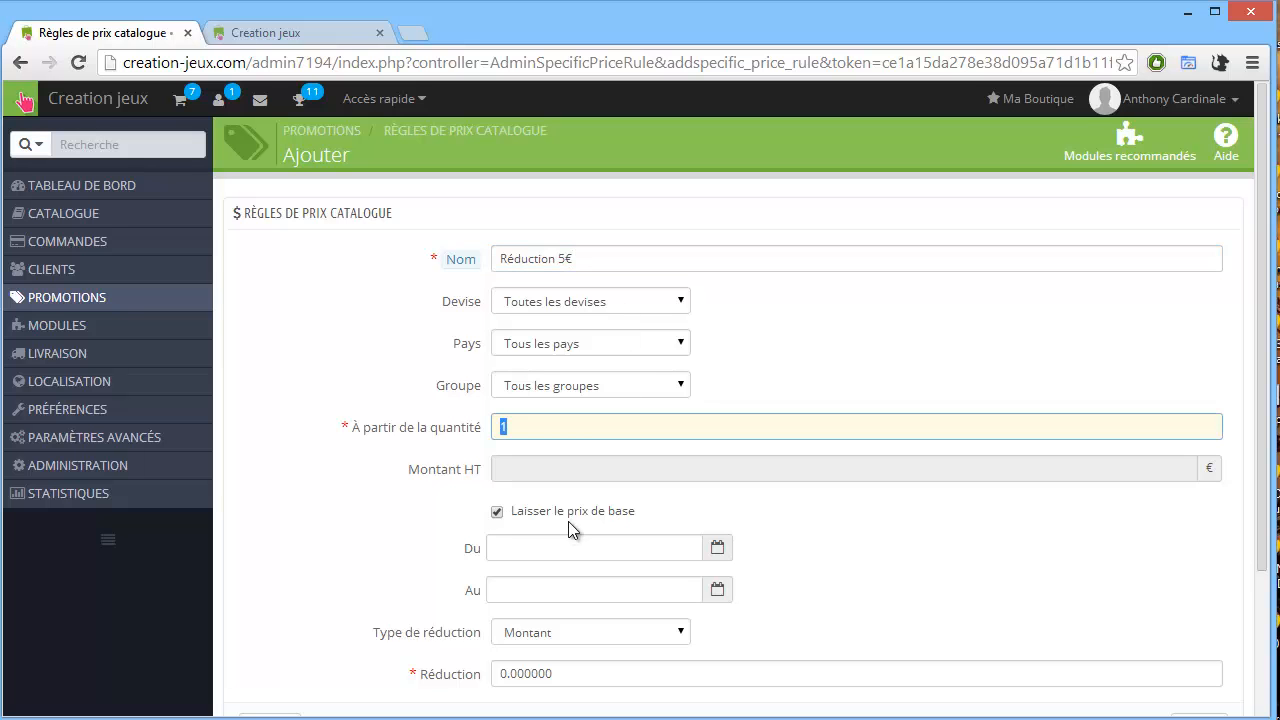
scroll(600, 525, "down", 1)
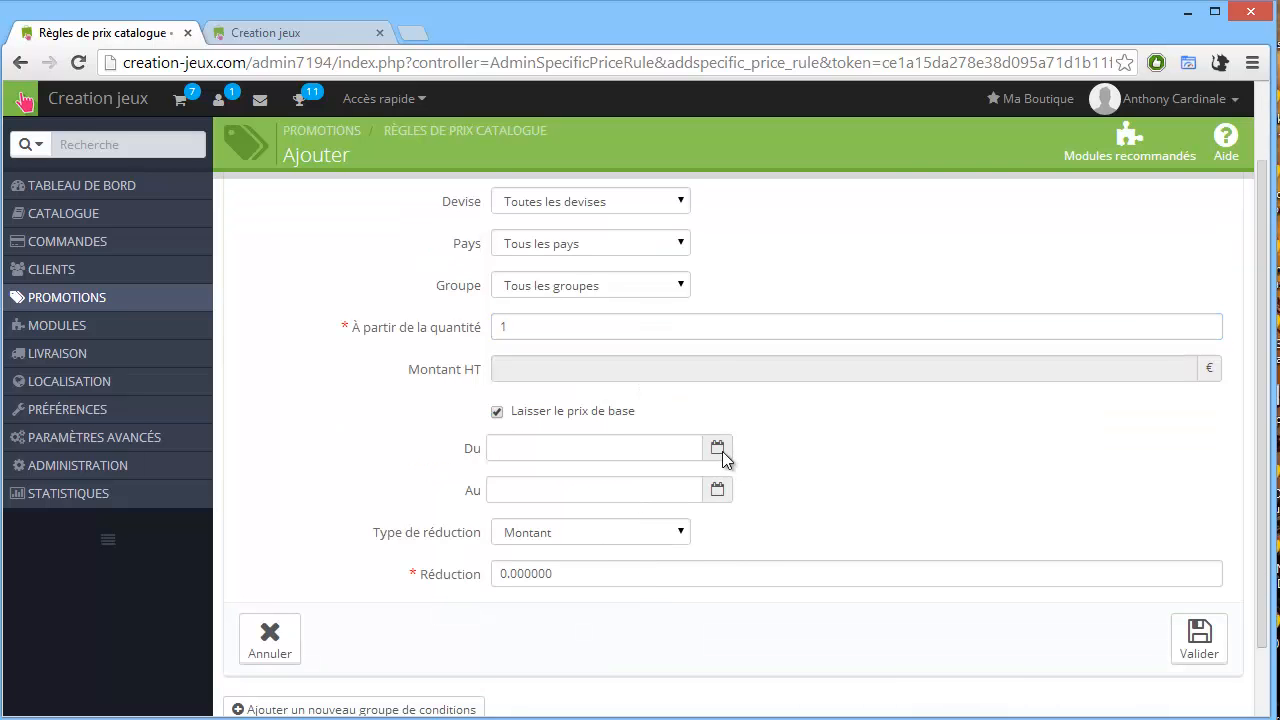
left_click(604, 448)
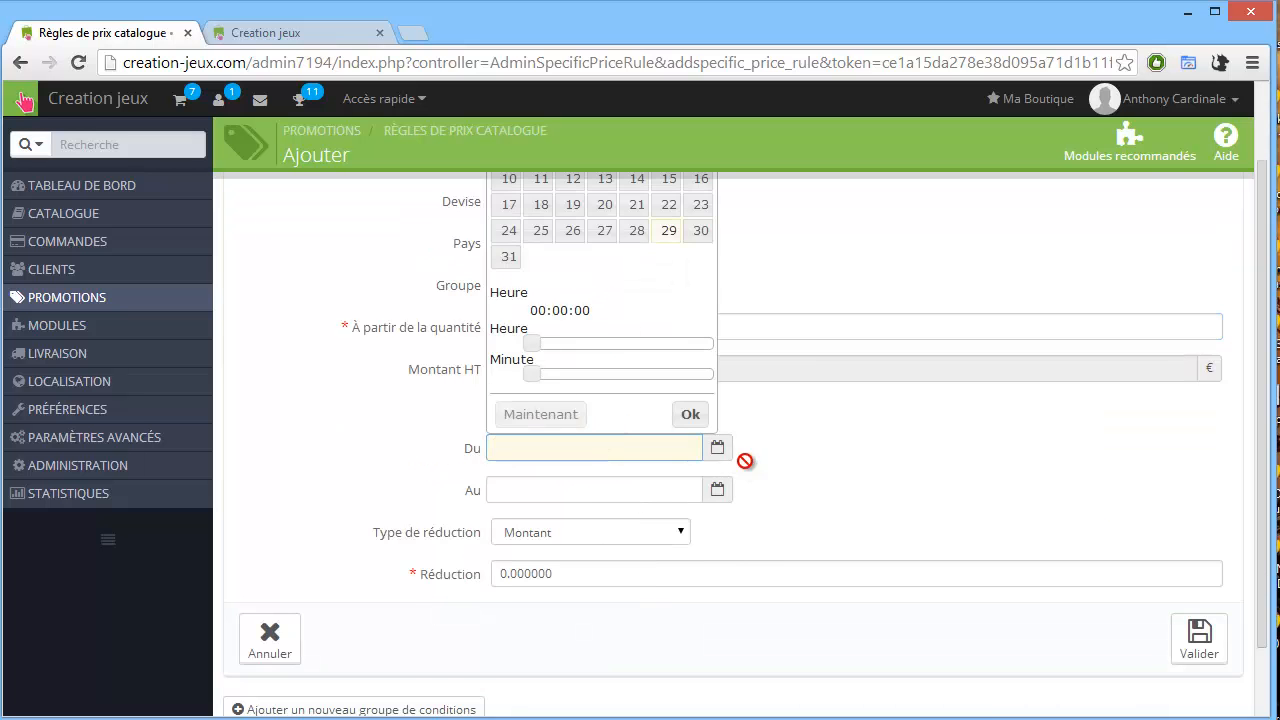
scroll(745, 461, "up", 1)
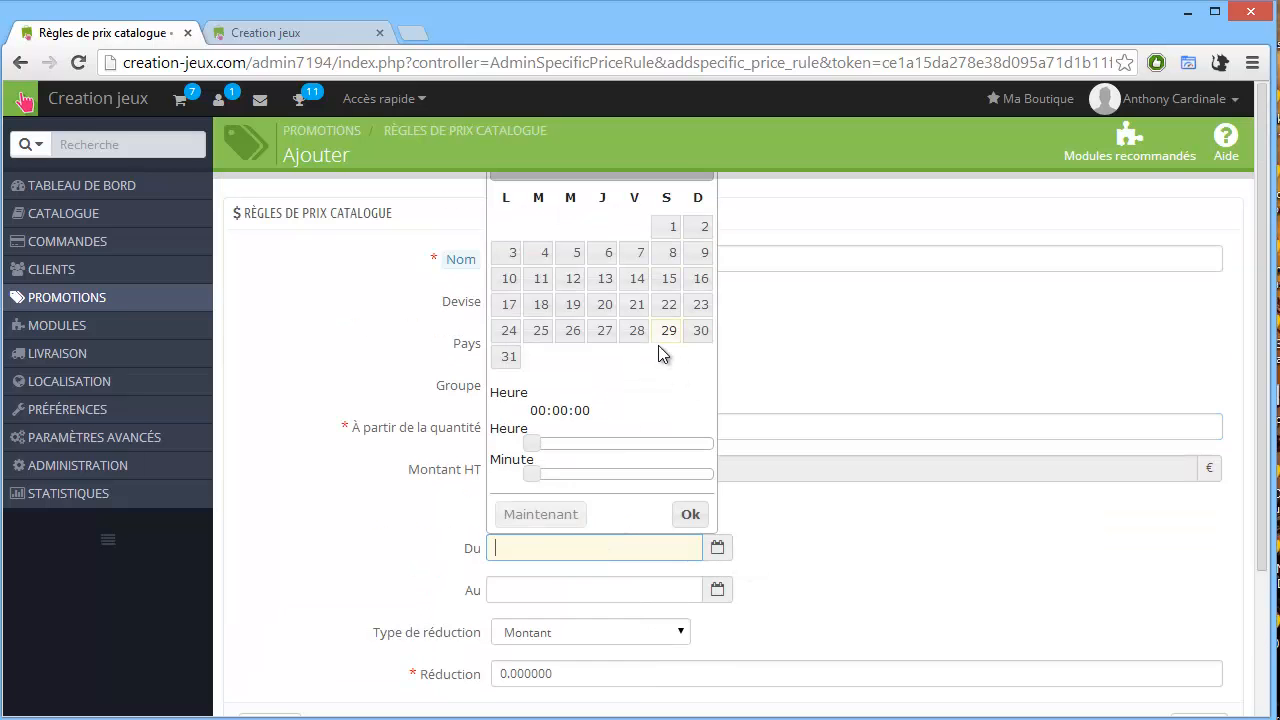
left_click(575, 588)
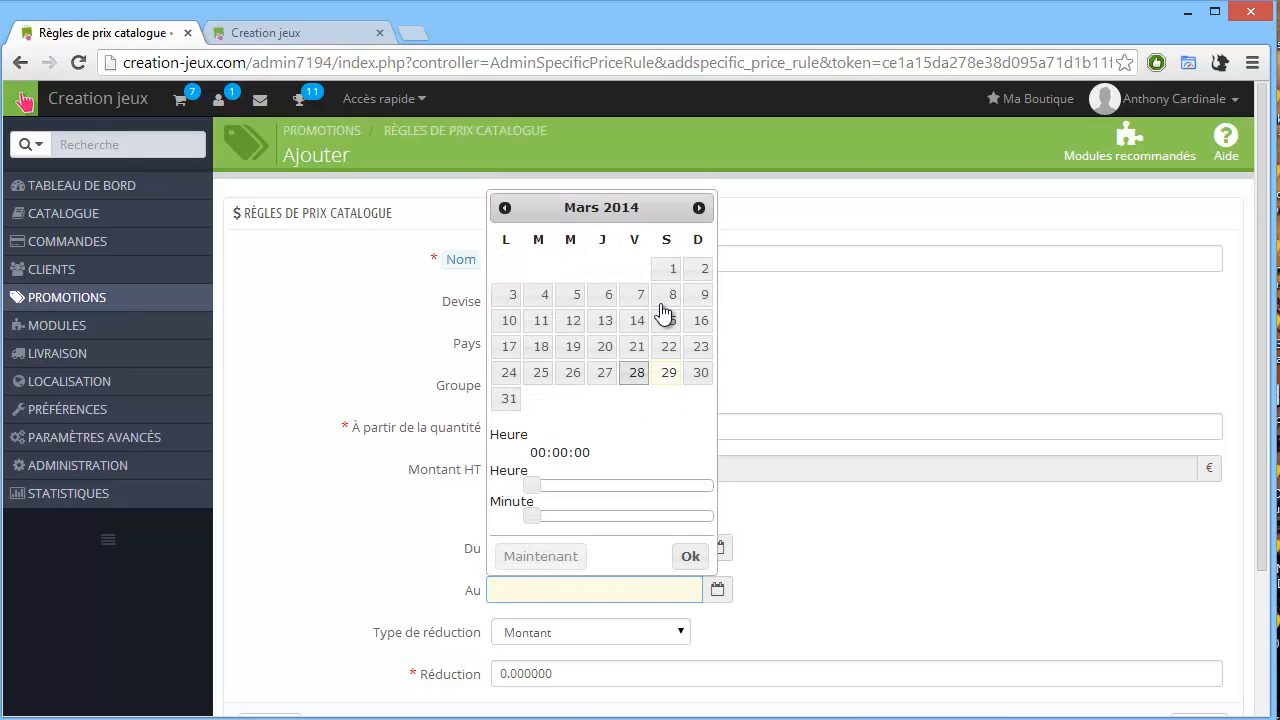
left_click(699, 207)
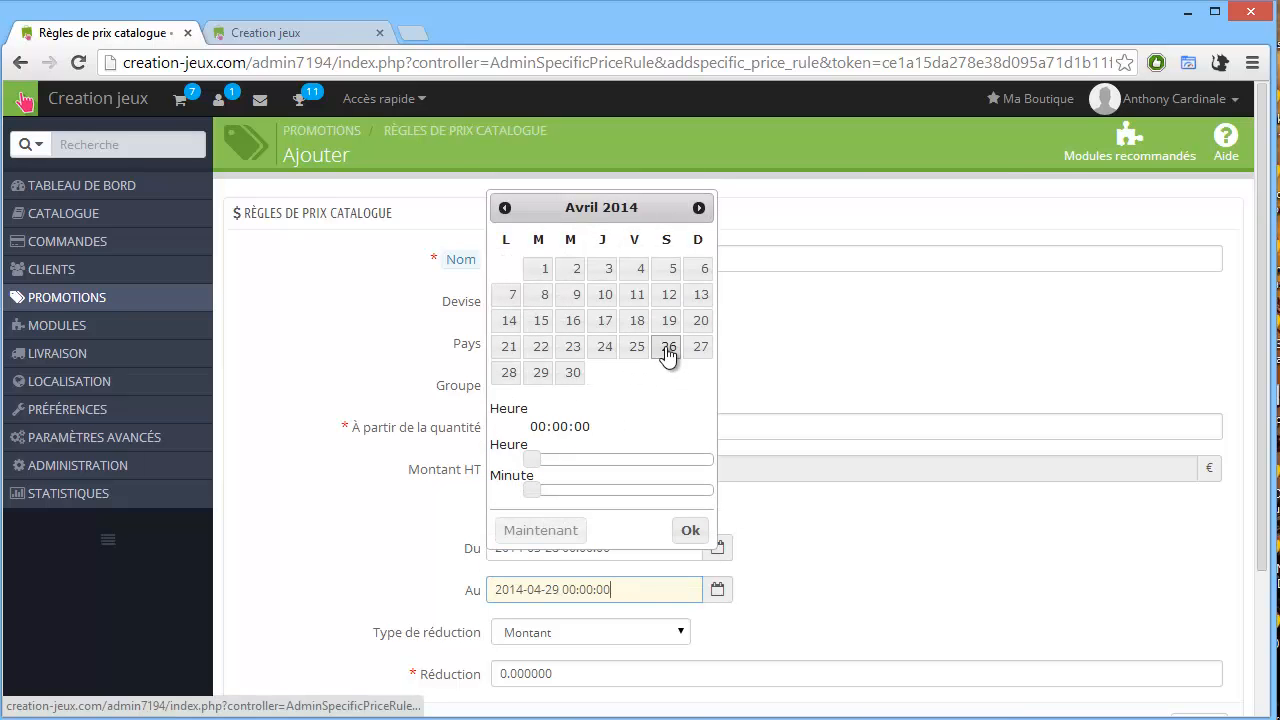
left_click(510, 374)
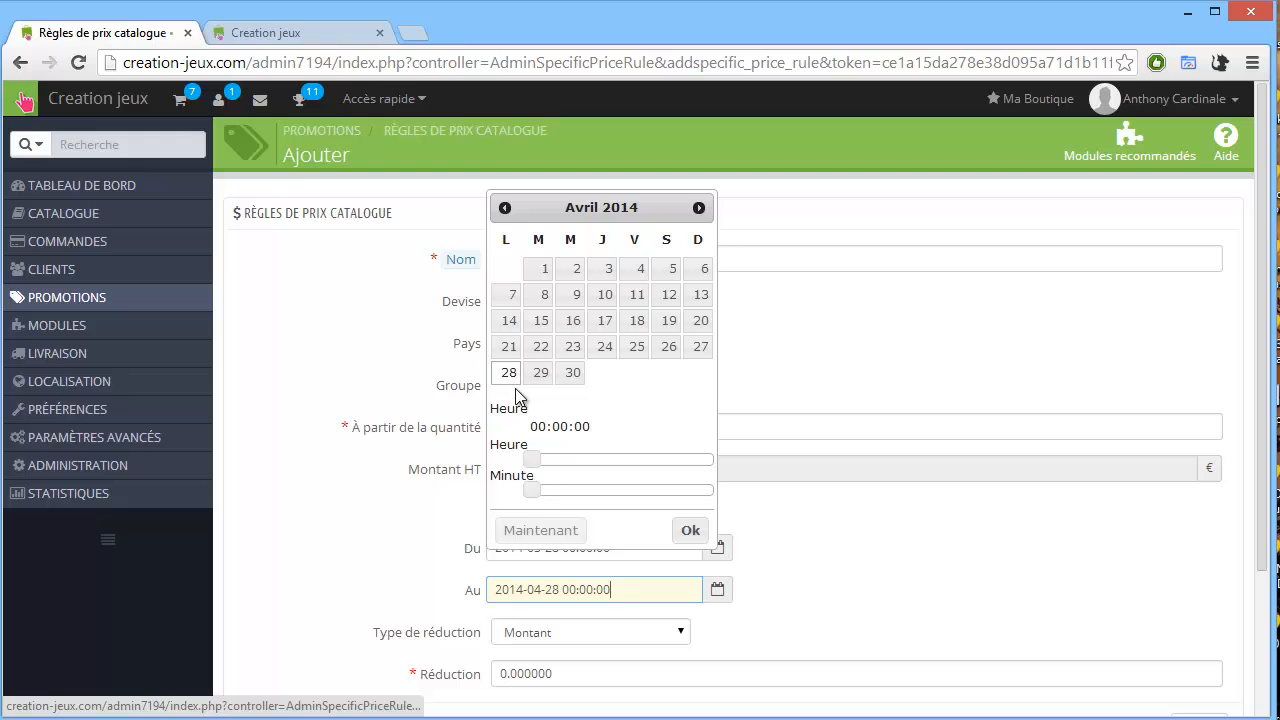
left_click(688, 530)
- Set the rule's reduction to 5 as a Montant and save the rule
scroll(801, 549, "down", 1)
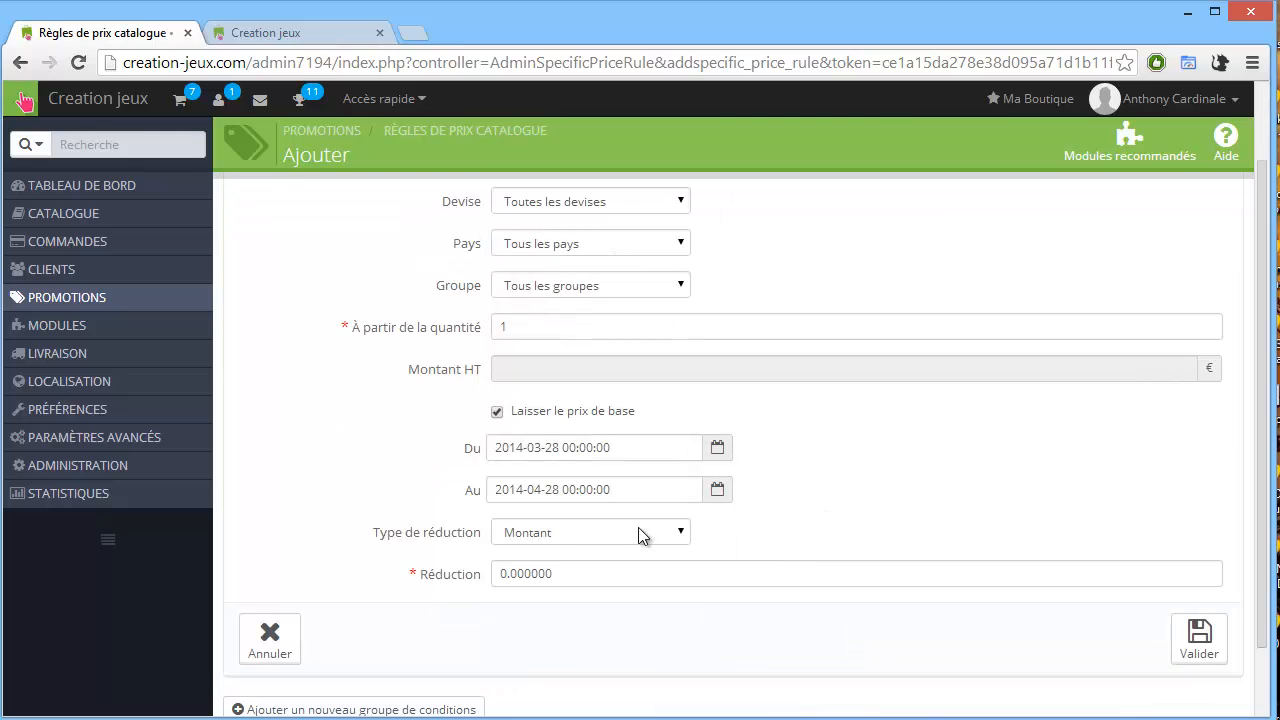
left_click(571, 574)
type("5")
scroll(635, 560, "down", 1)
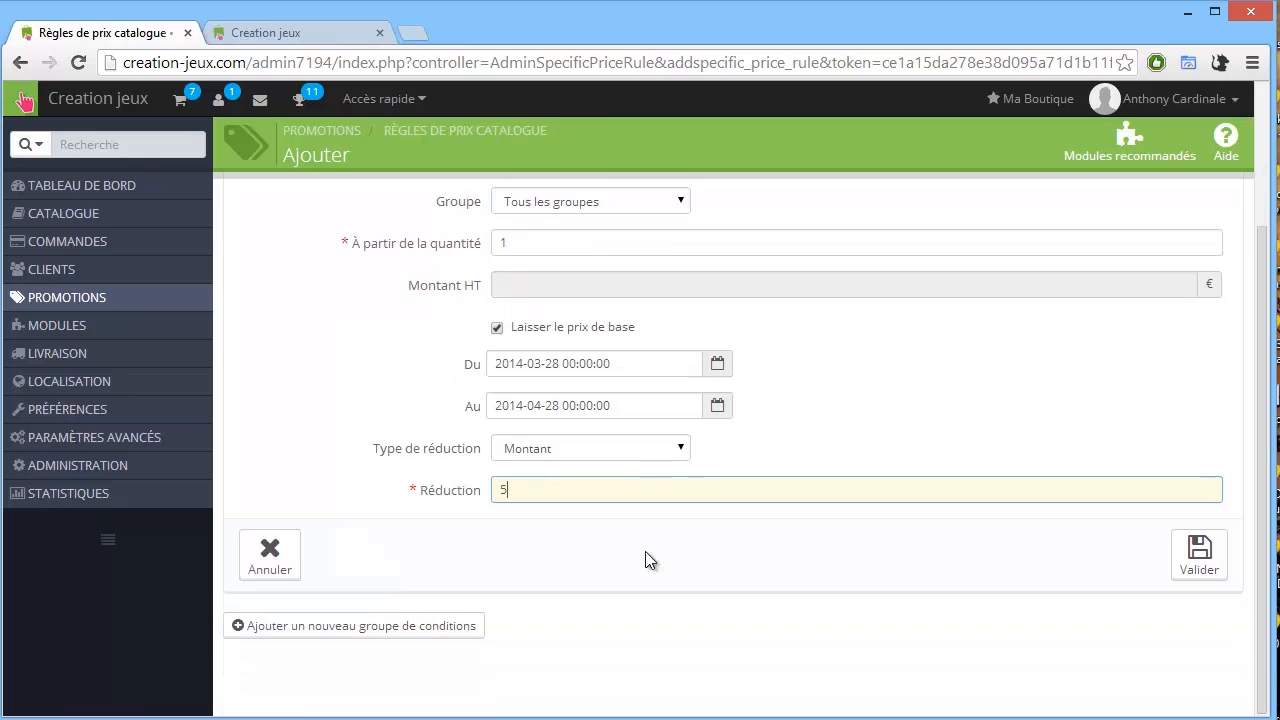
left_click(1197, 555)
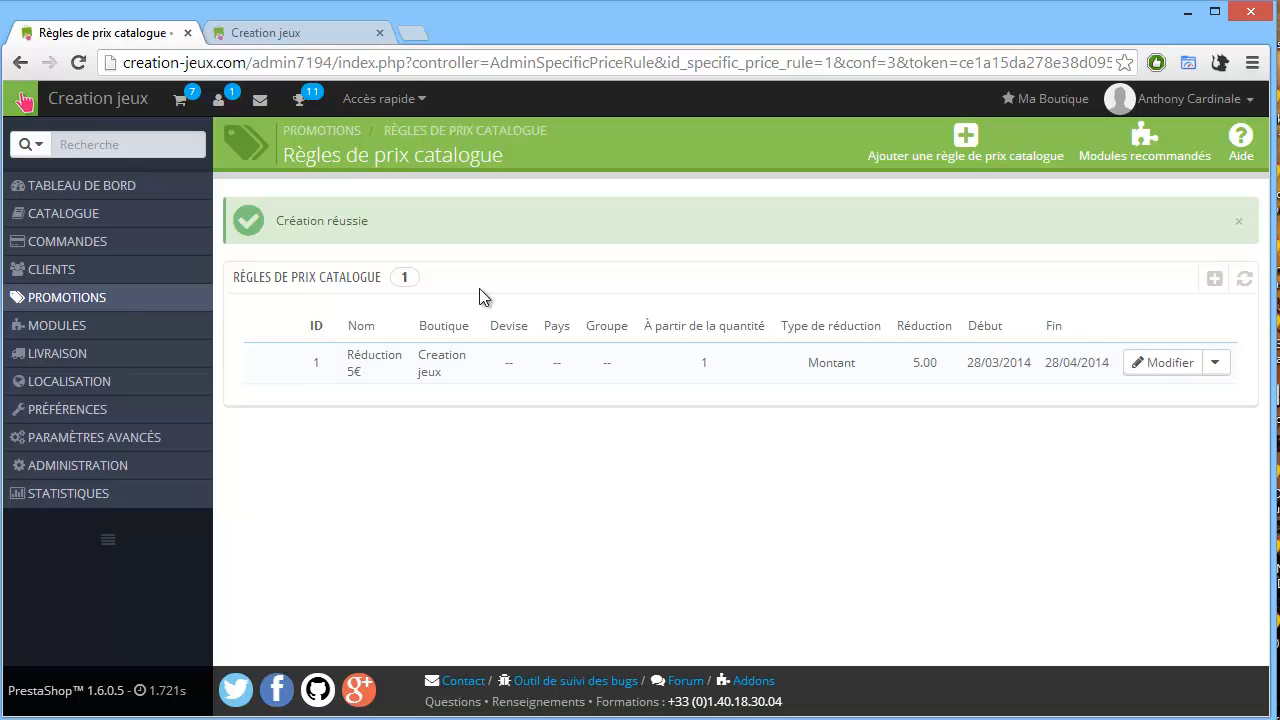
- Examine the category conditions in a new condition group of another catalogue price rule, then return to the rule list without saving
left_click(1212, 282)
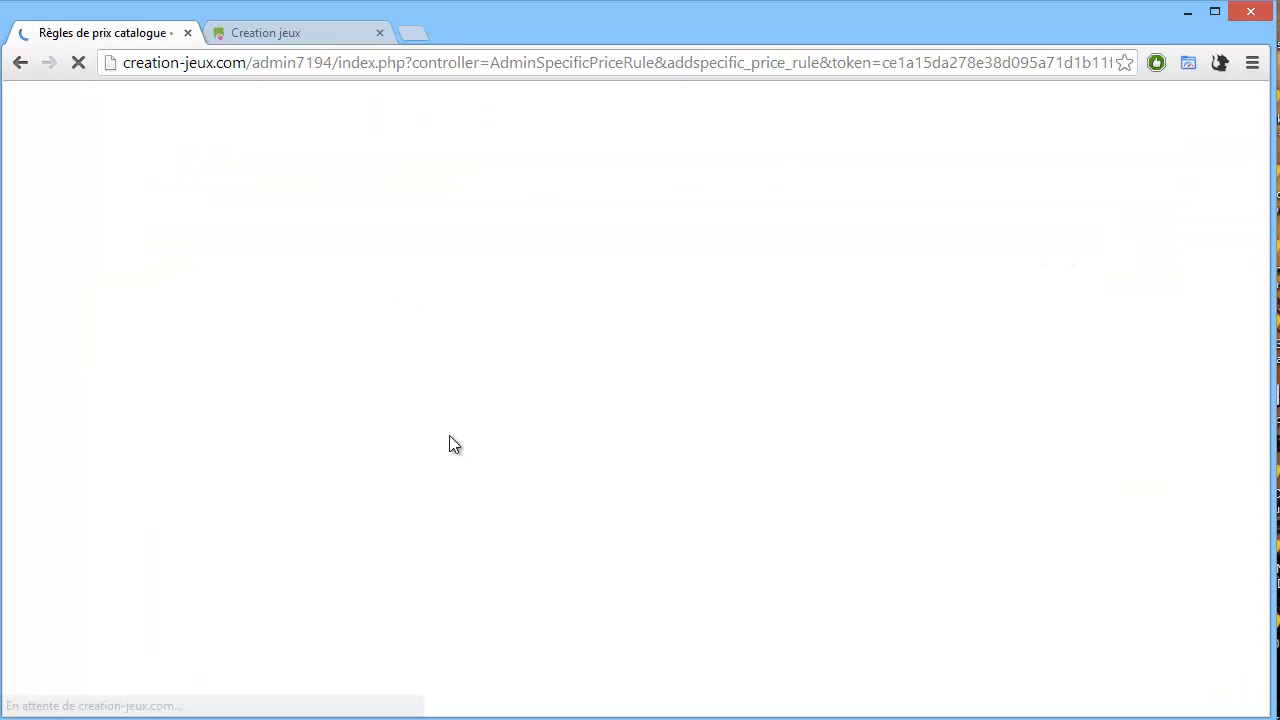
scroll(312, 510, "down", 2)
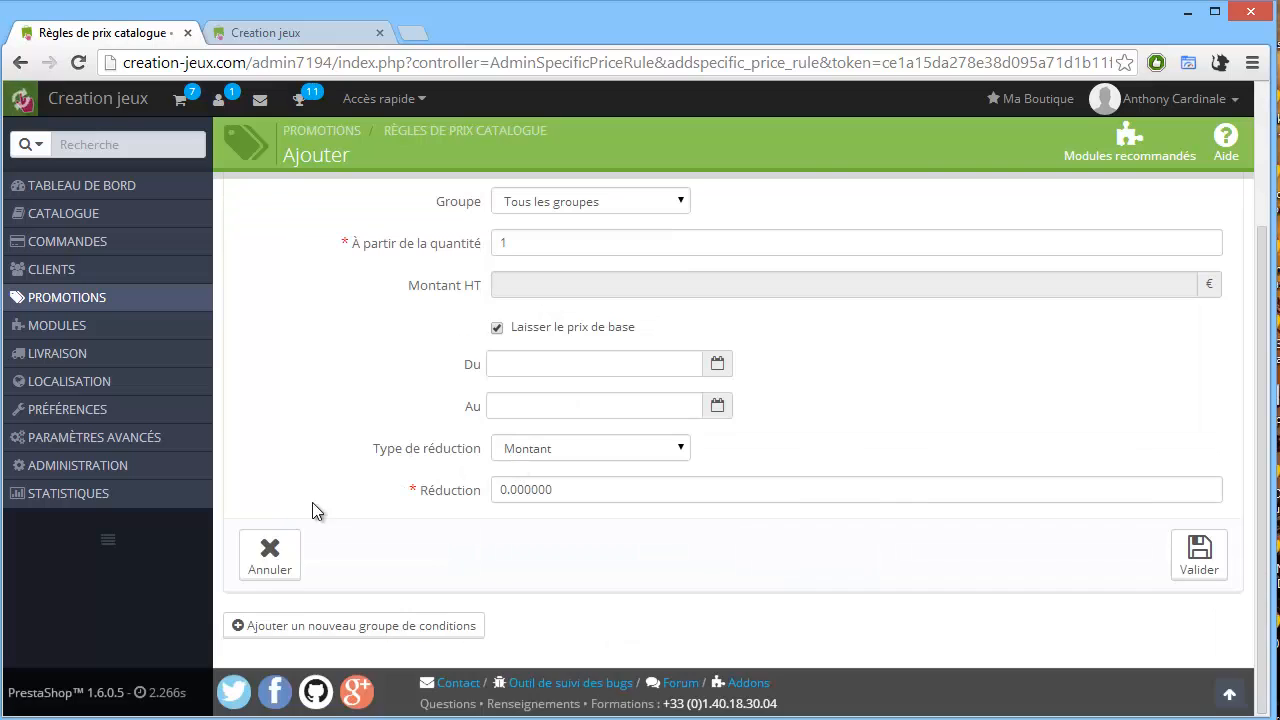
left_click(310, 628)
scroll(513, 594, "down", 2)
scroll(518, 592, "down", 2)
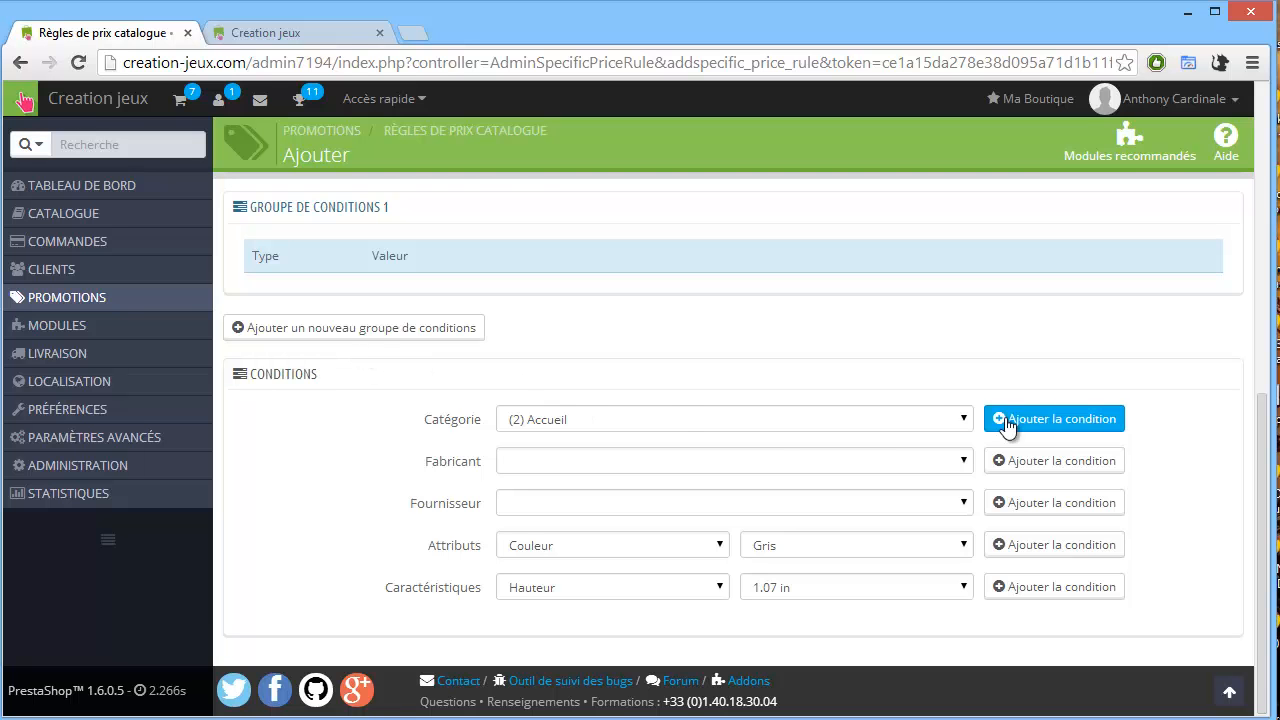
left_click(962, 419)
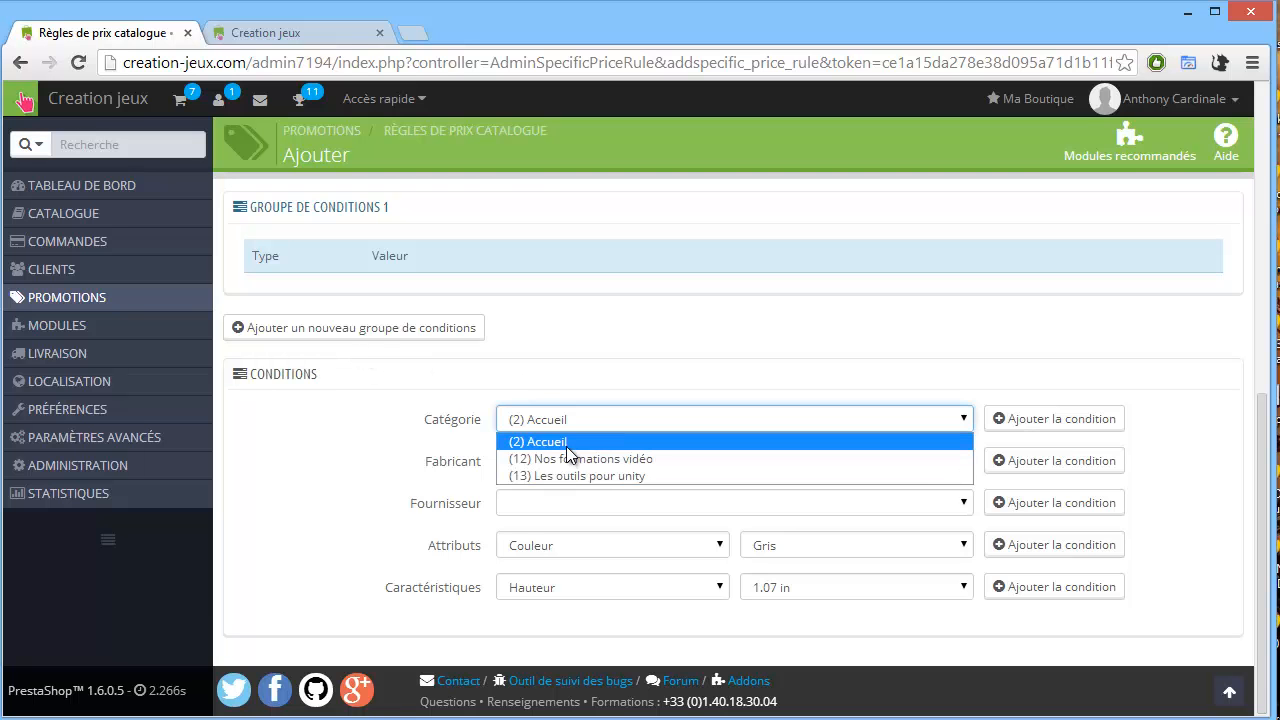
left_click(652, 374)
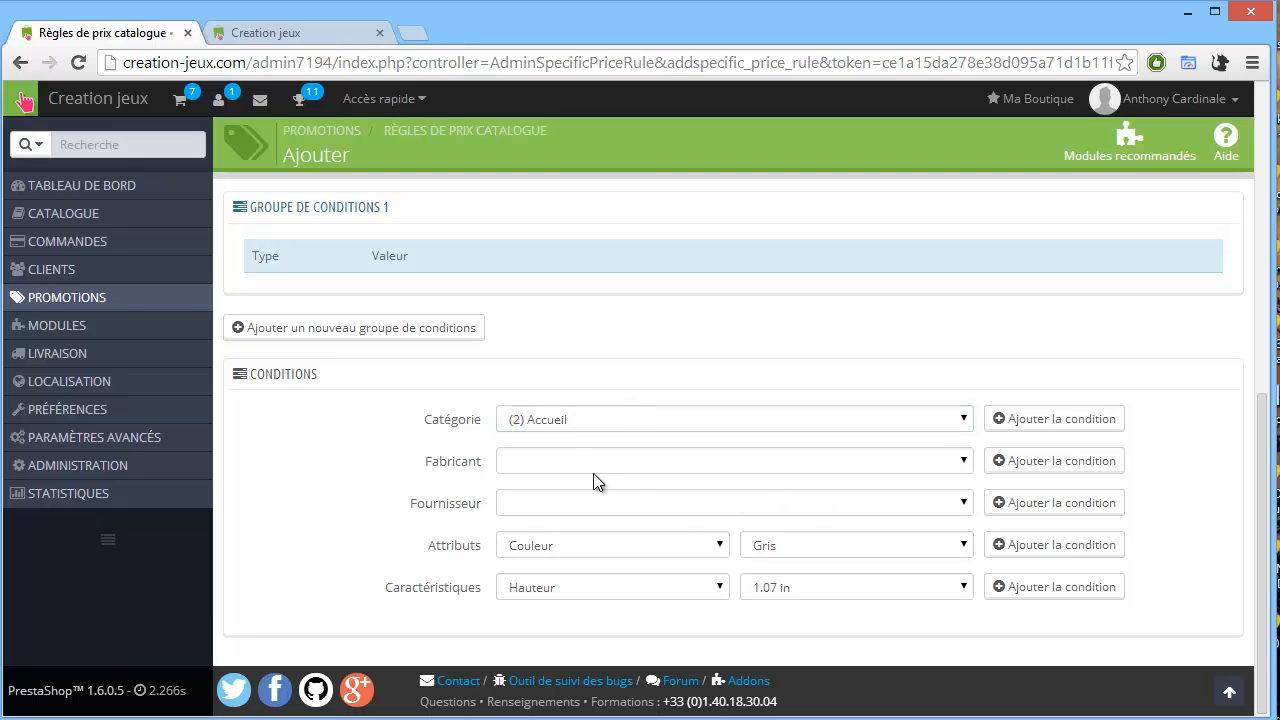
scroll(629, 513, "up", 5)
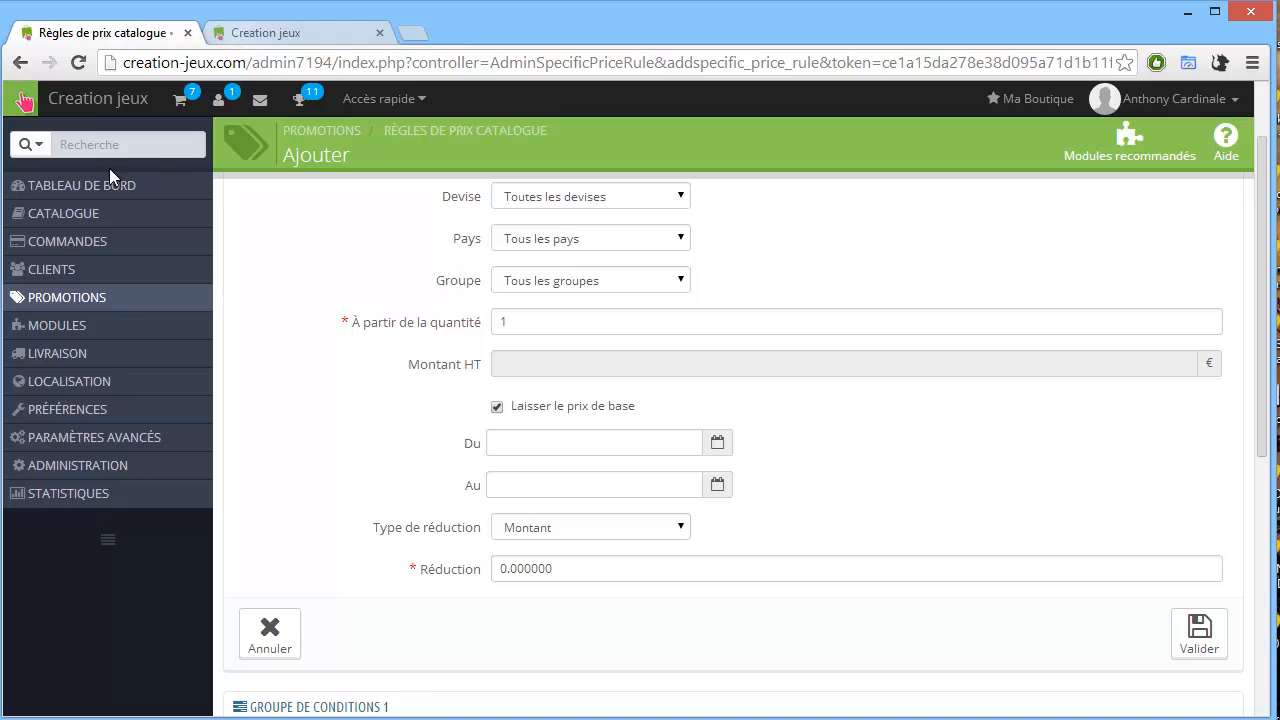
mouse_move(87, 300)
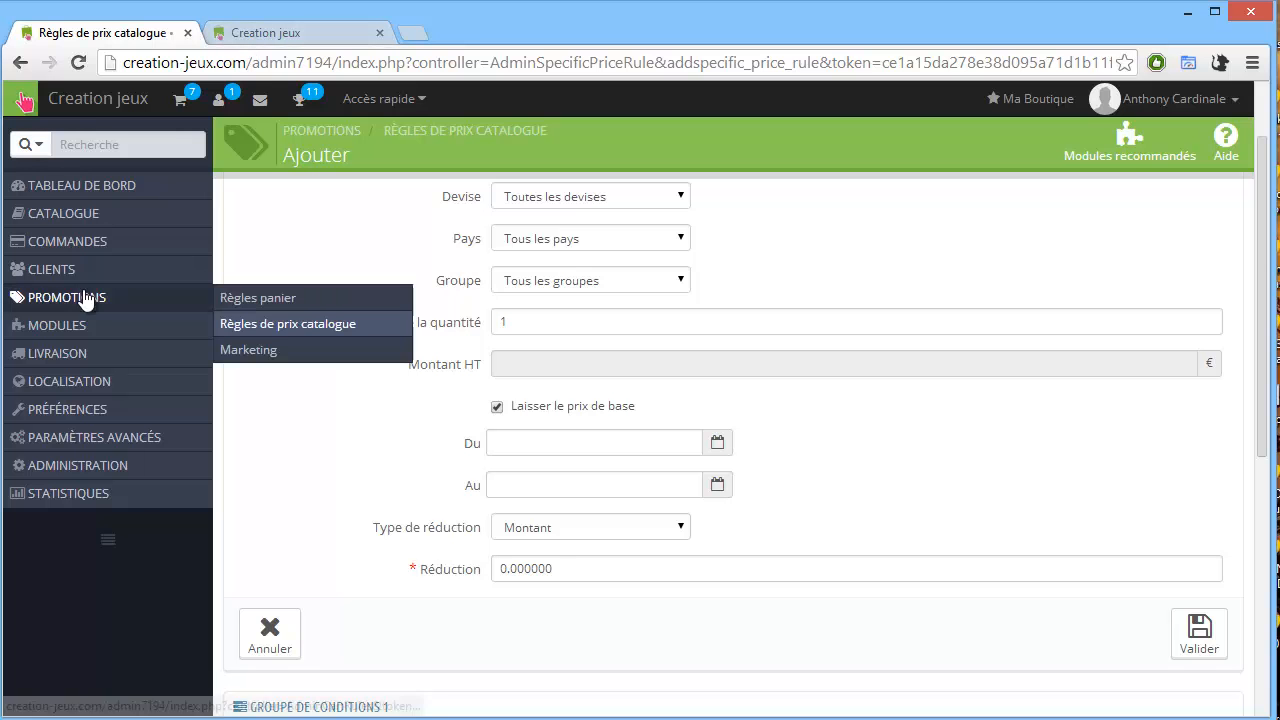
left_click(284, 334)
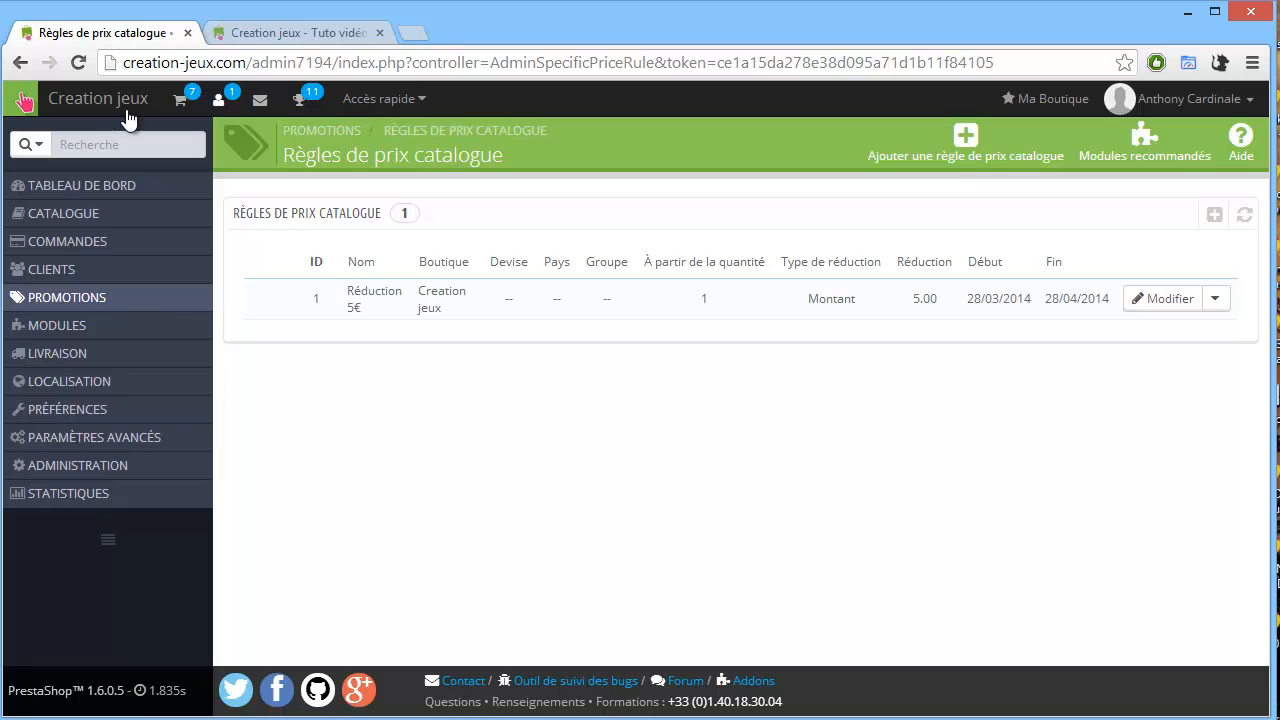
- Open the catalogue's product list and examine the base and final prices of the products
mouse_move(15, 300)
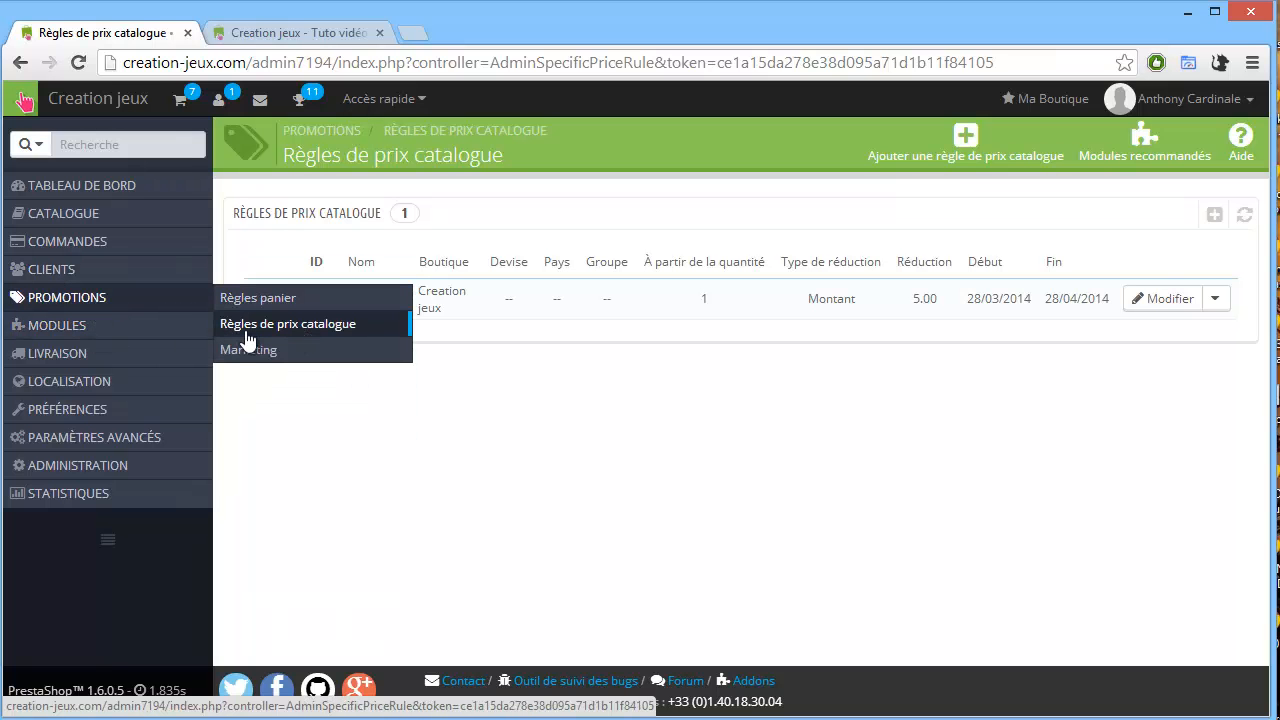
mouse_move(120, 214)
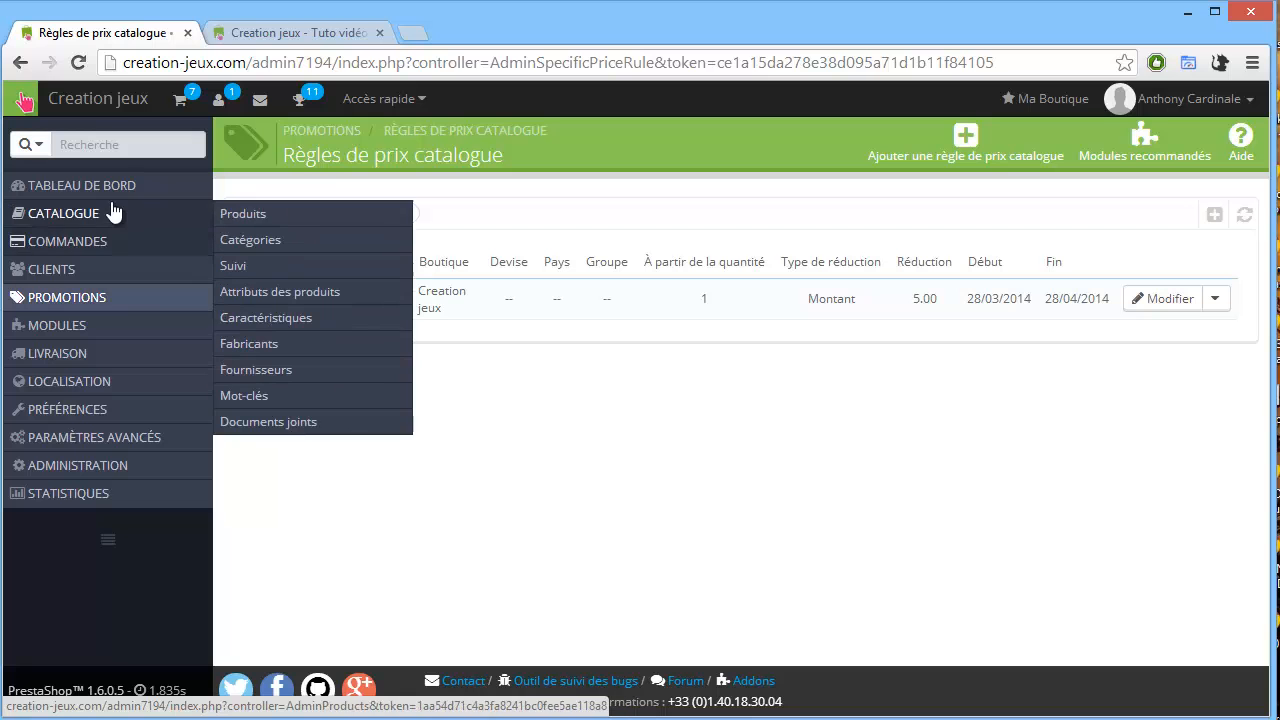
left_click(271, 220)
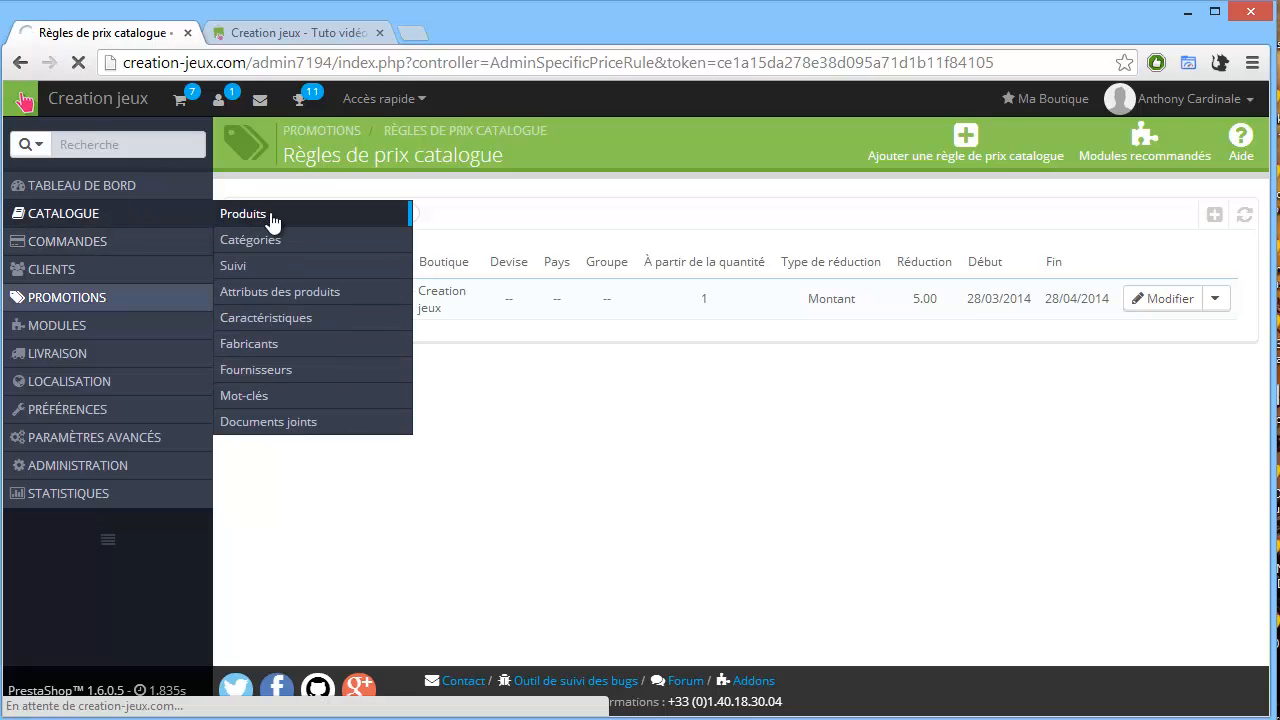
scroll(555, 458, "down", 3)
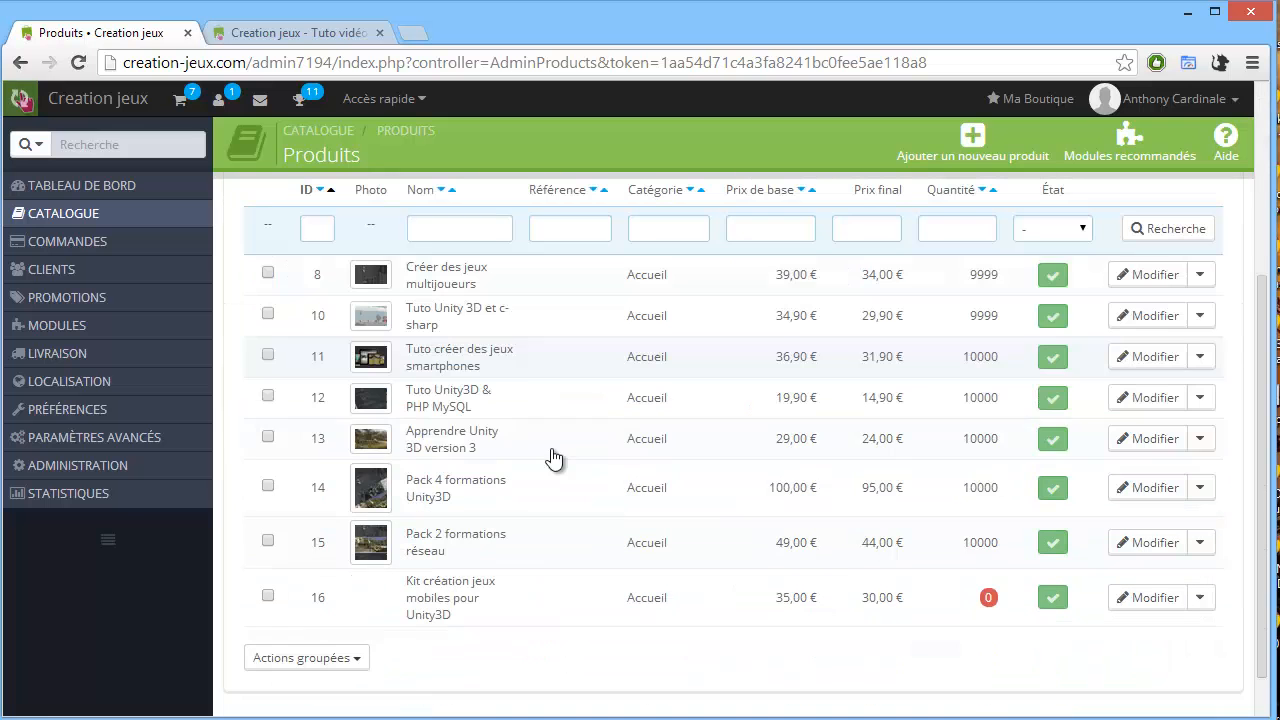
- Open the product "Créer des jeux multijoueurs" for editing and go to its specific prices in the price settings
left_click(517, 280)
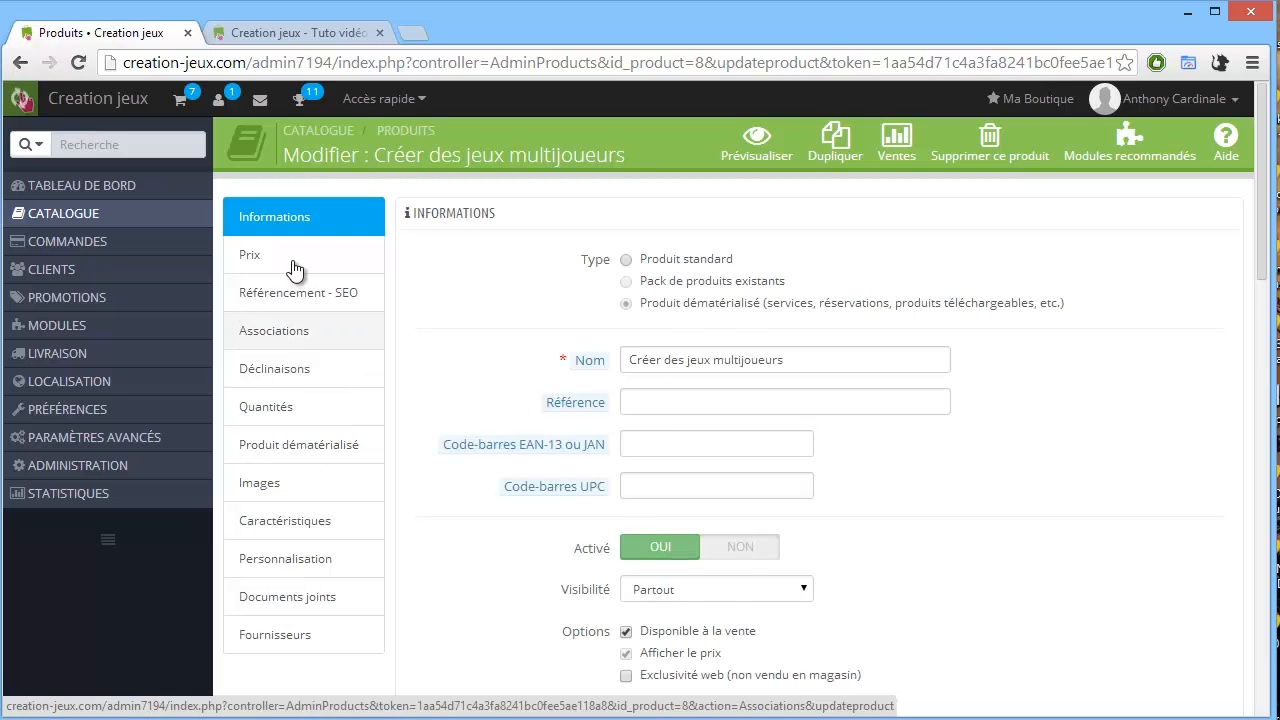
left_click(300, 262)
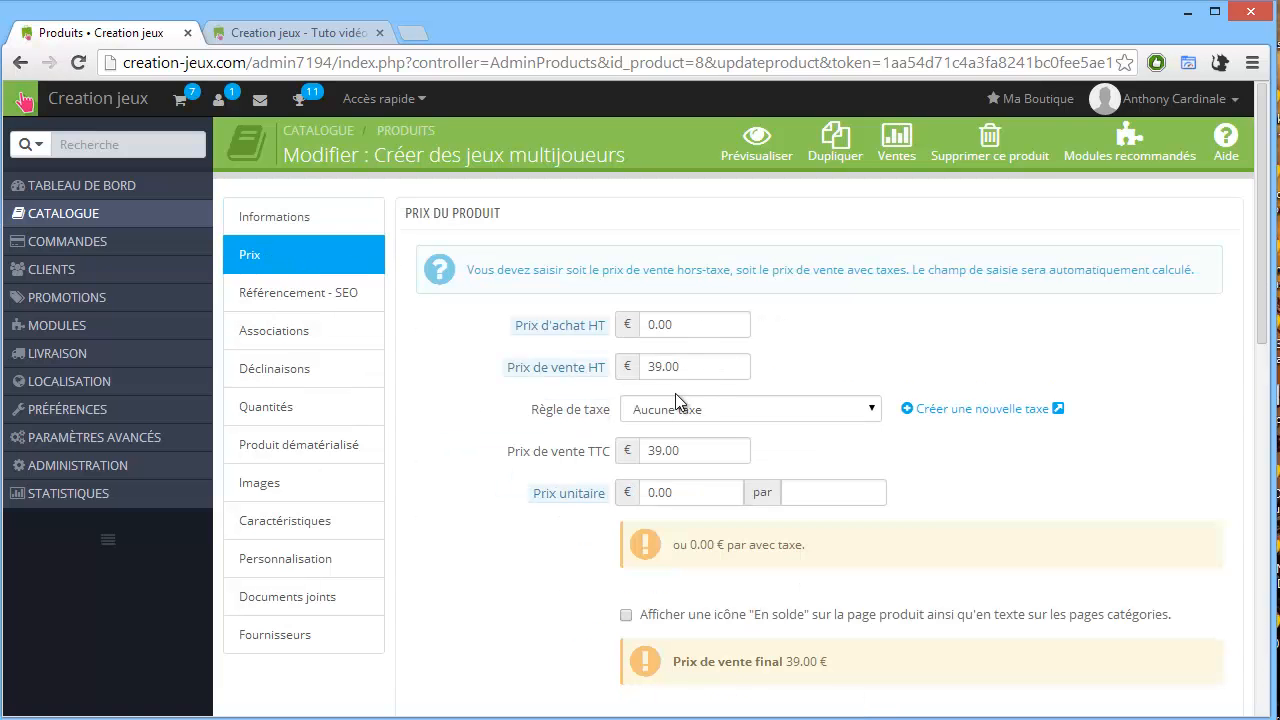
scroll(759, 531, "down", 8)
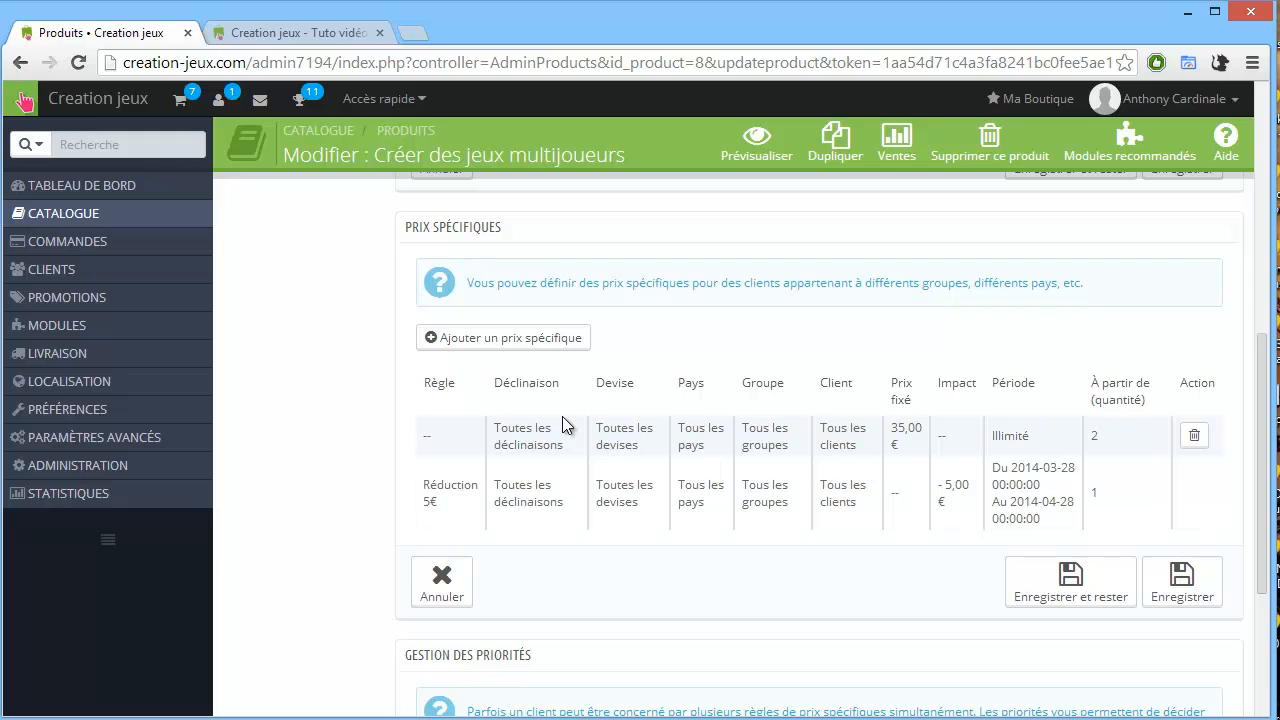
- Start a new specific price for the product, restricted to the Client group and to the customer found by first name
left_click(513, 345)
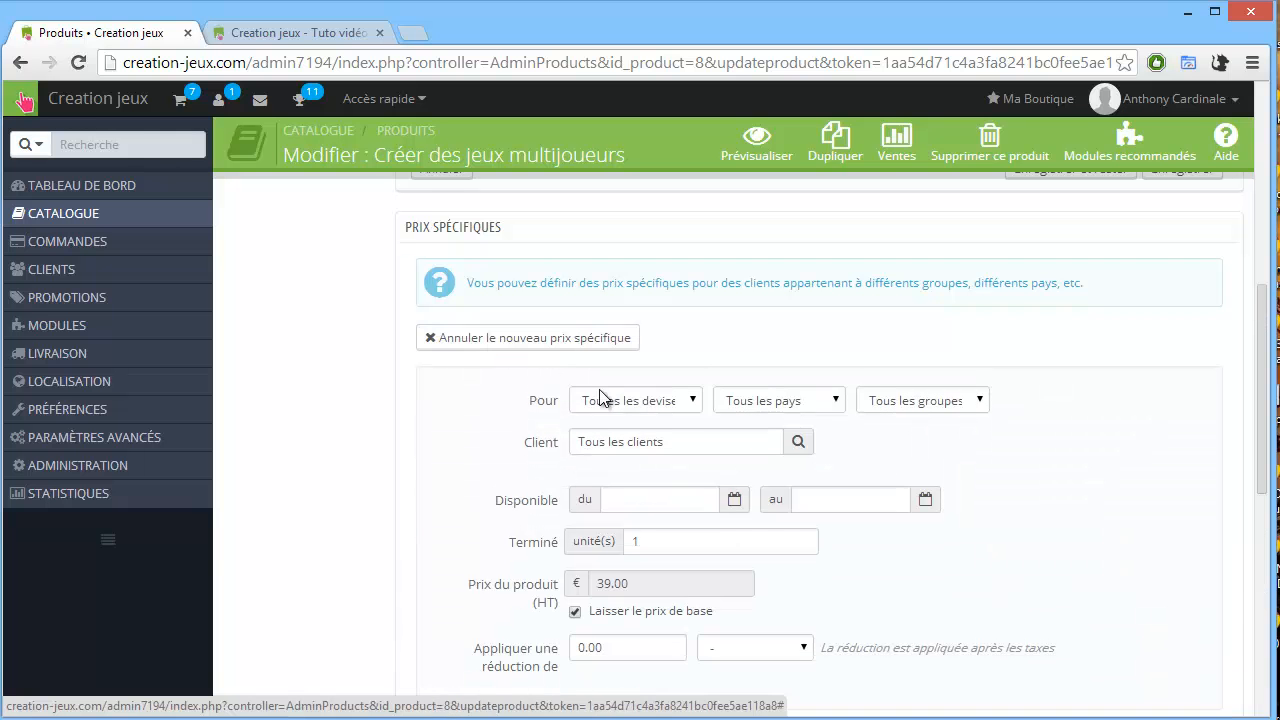
left_click(958, 402)
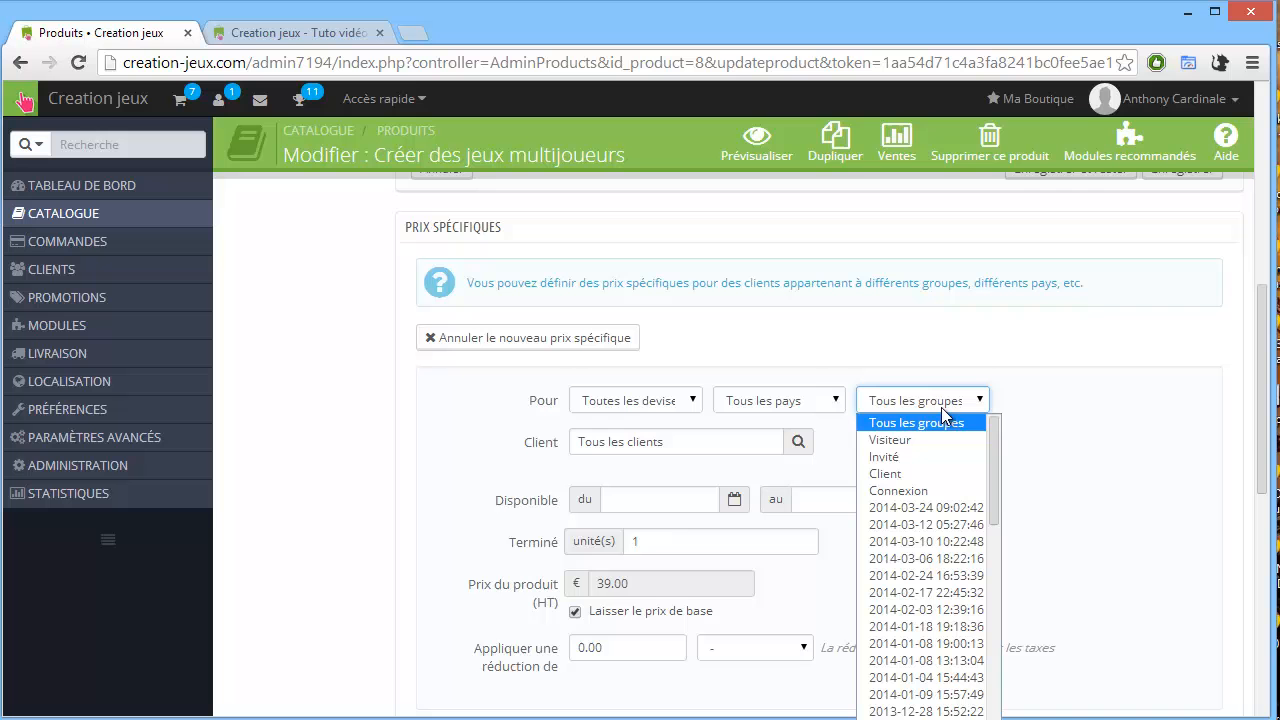
left_click(912, 472)
left_click(712, 450)
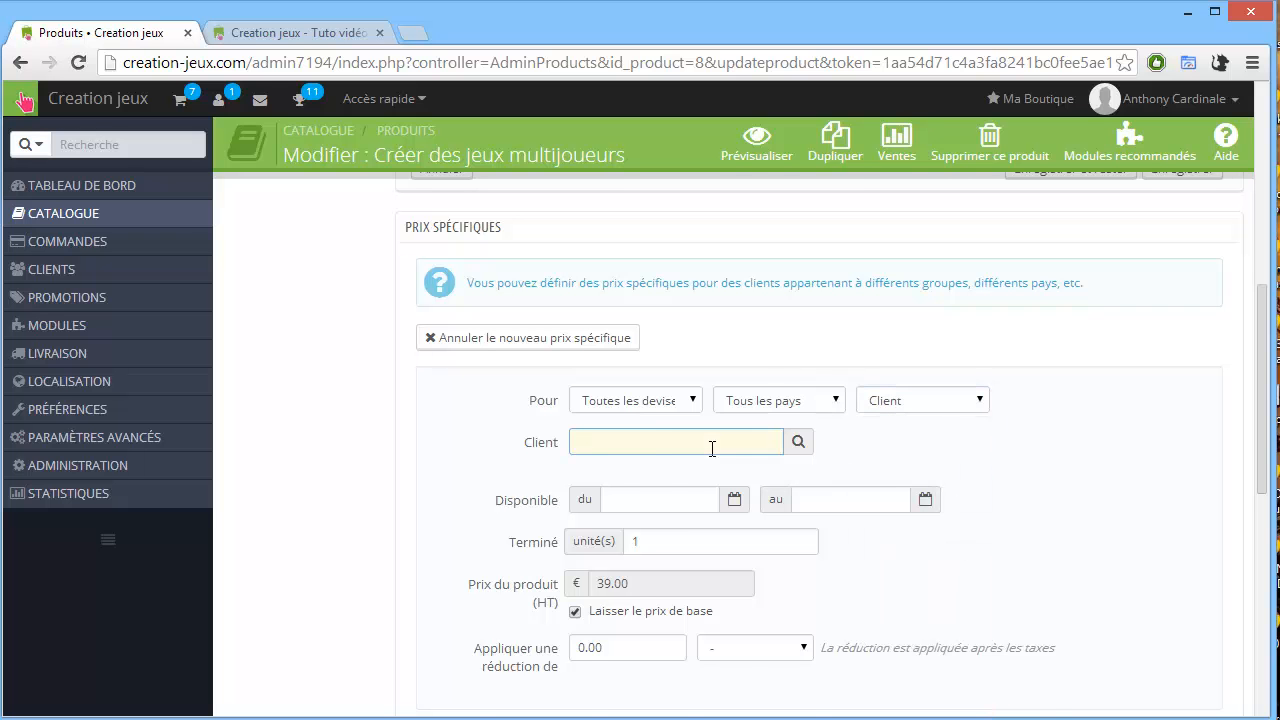
type("fra")
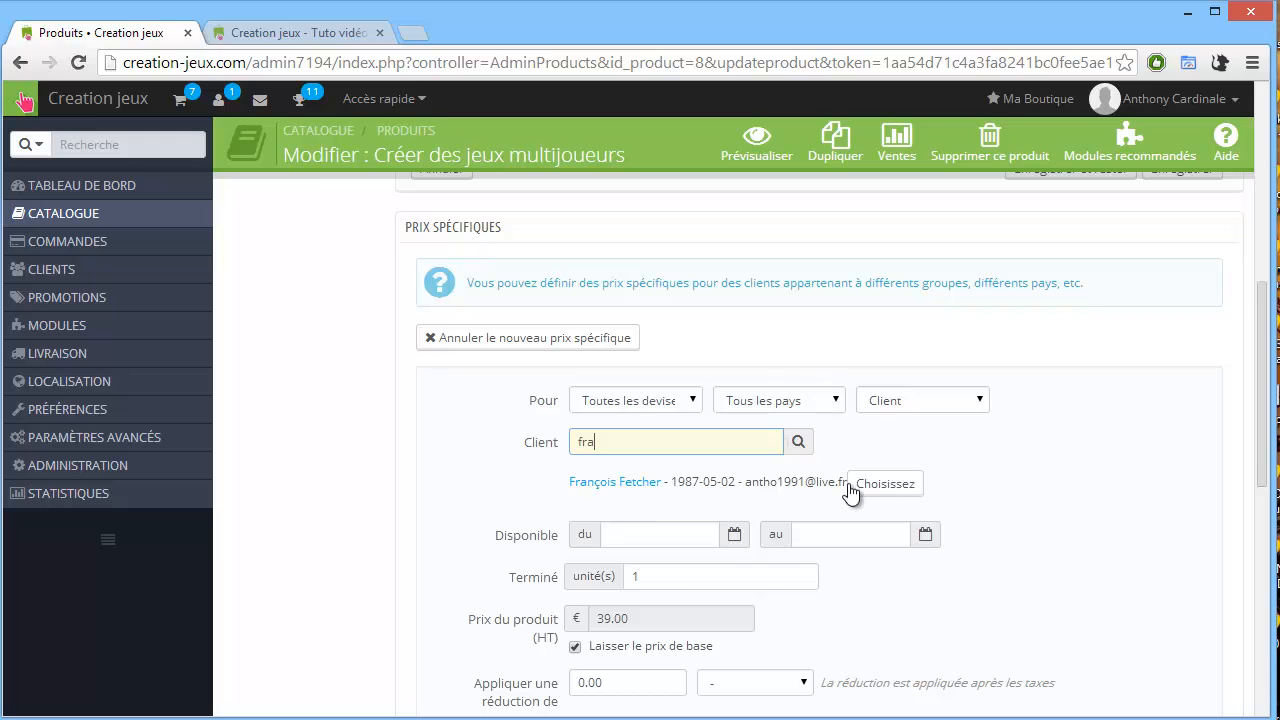
left_click(876, 488)
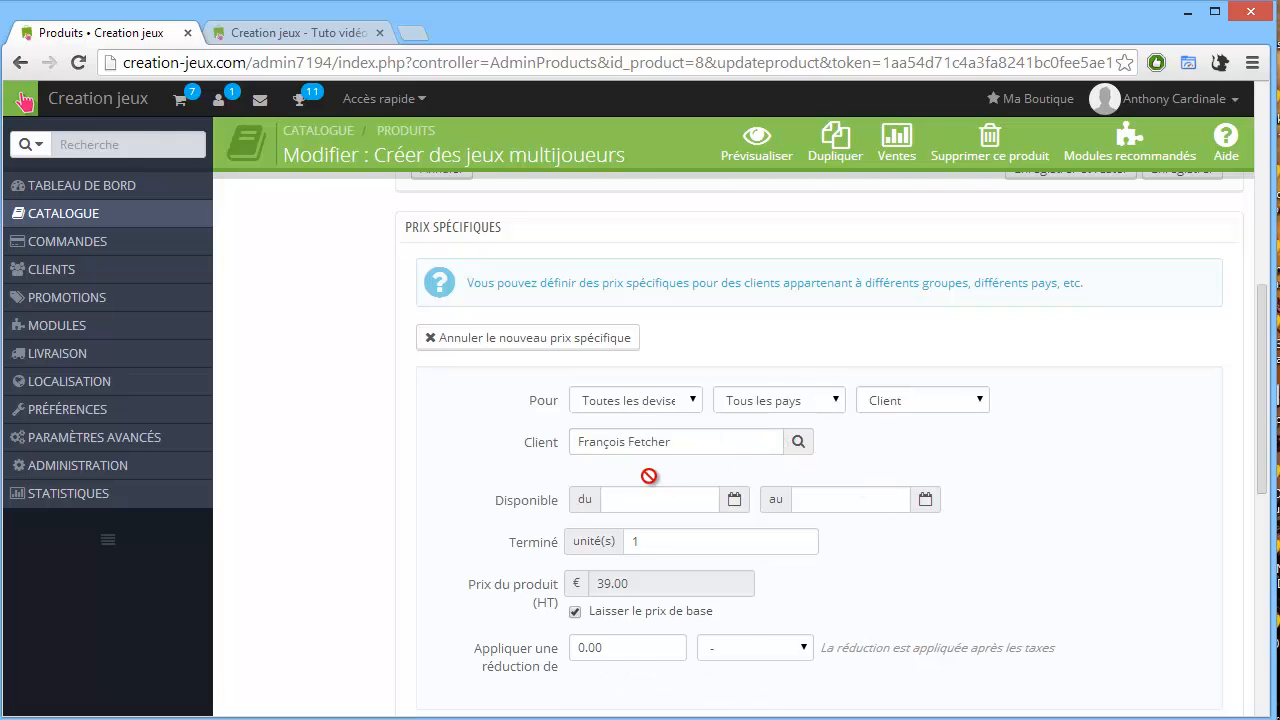
- Make the specific price available from 2014-03-28 to 2014-03-31
scroll(703, 414, "down", 1)
left_click(693, 411)
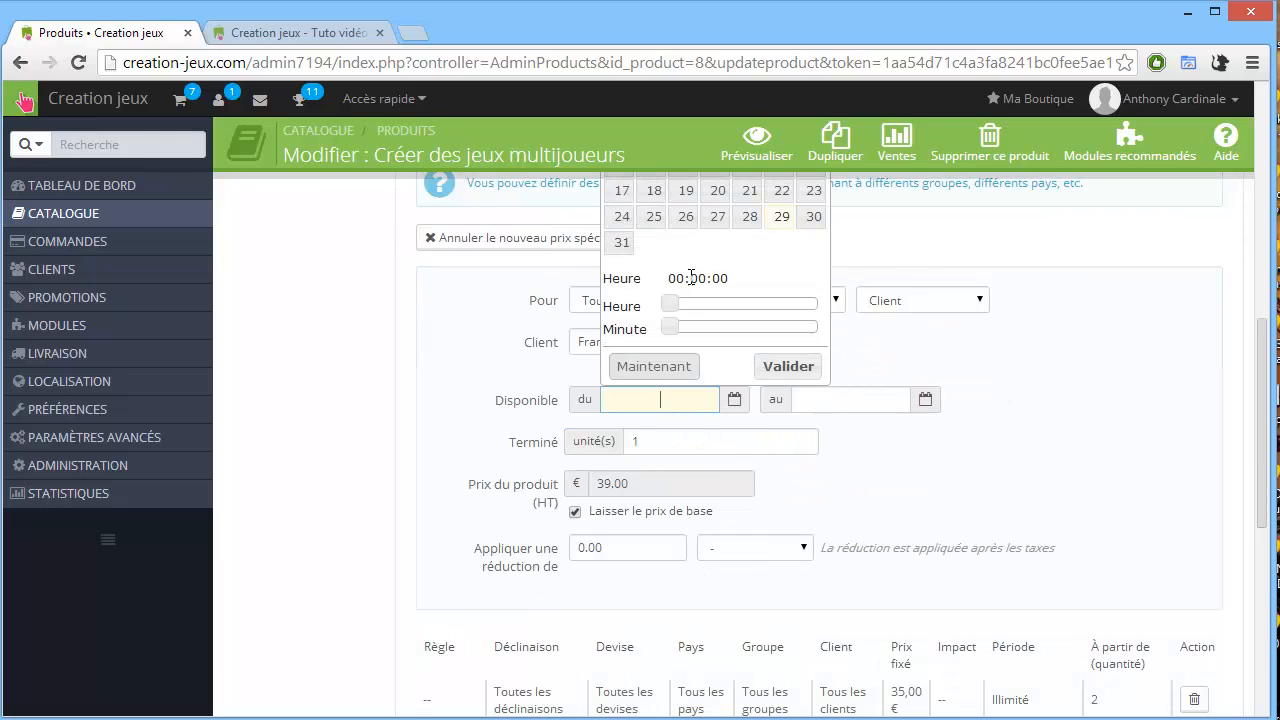
left_click(749, 216)
left_click(857, 400)
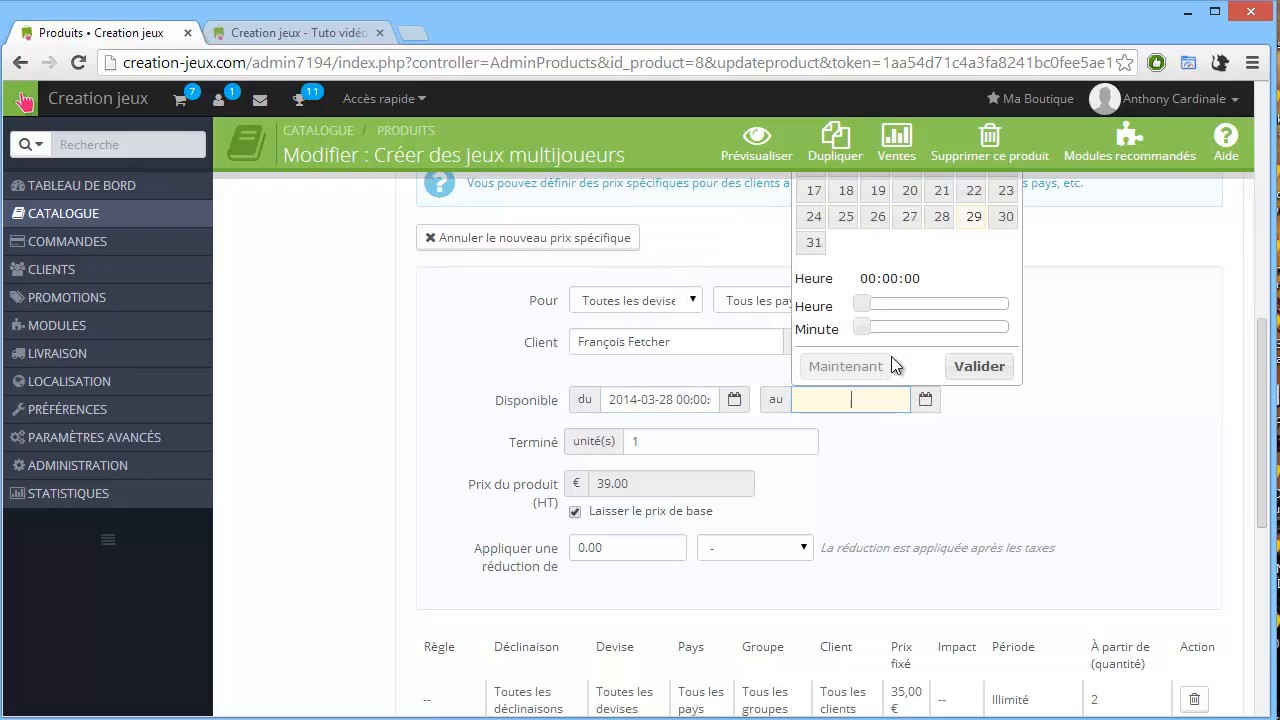
left_click(815, 245)
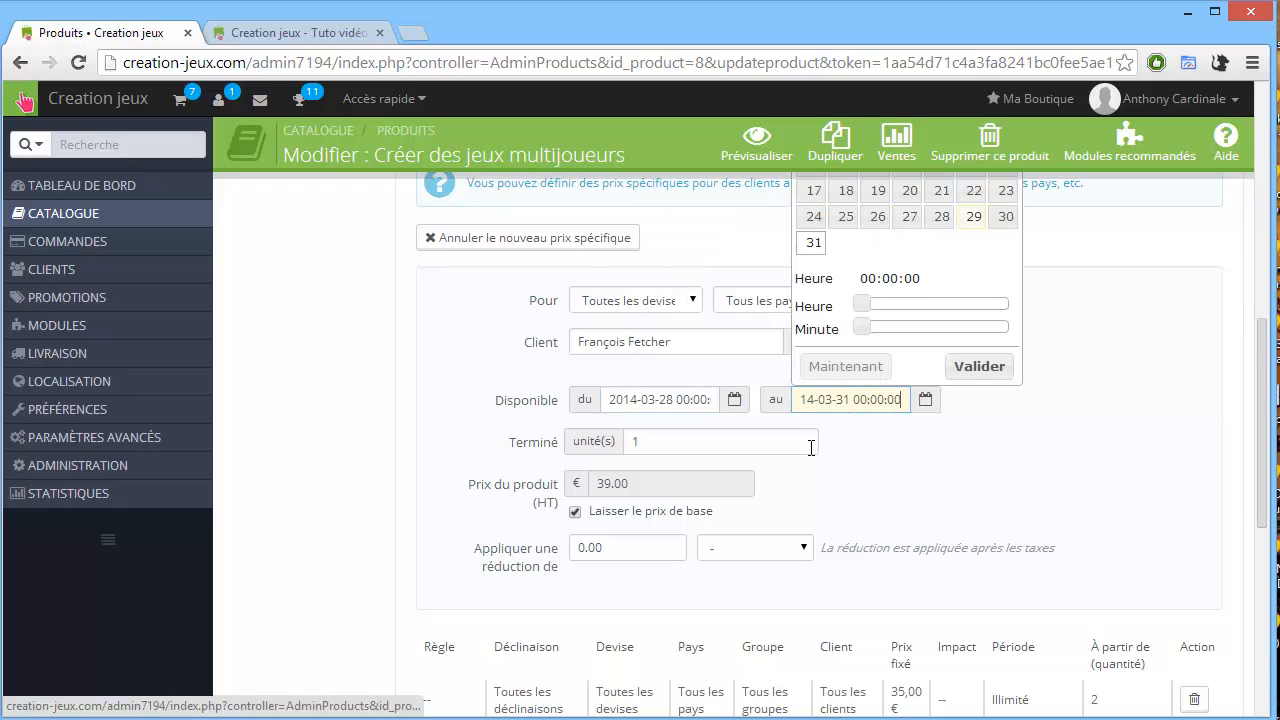
left_click(874, 456)
- Set the specific price's reduction to 10 as a Pourcentage, keeping the base price, and save the product
scroll(709, 463, "down", 1)
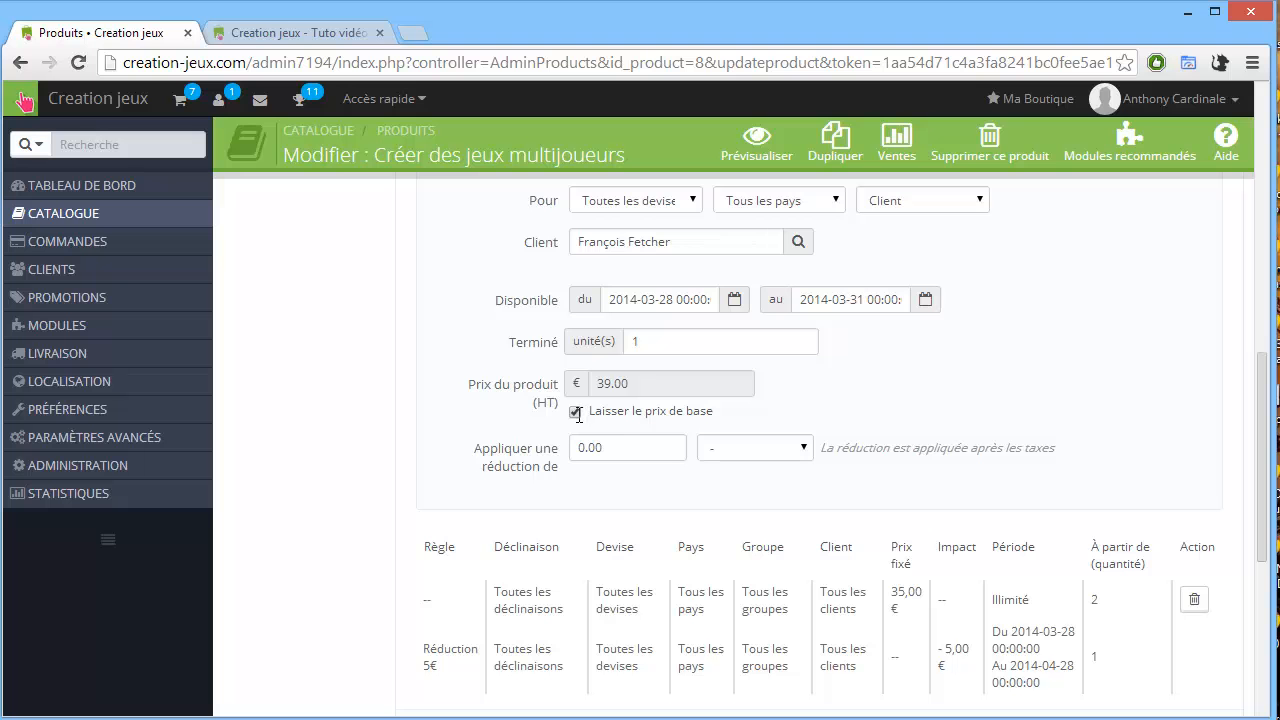
left_click_drag(632, 452, 520, 460)
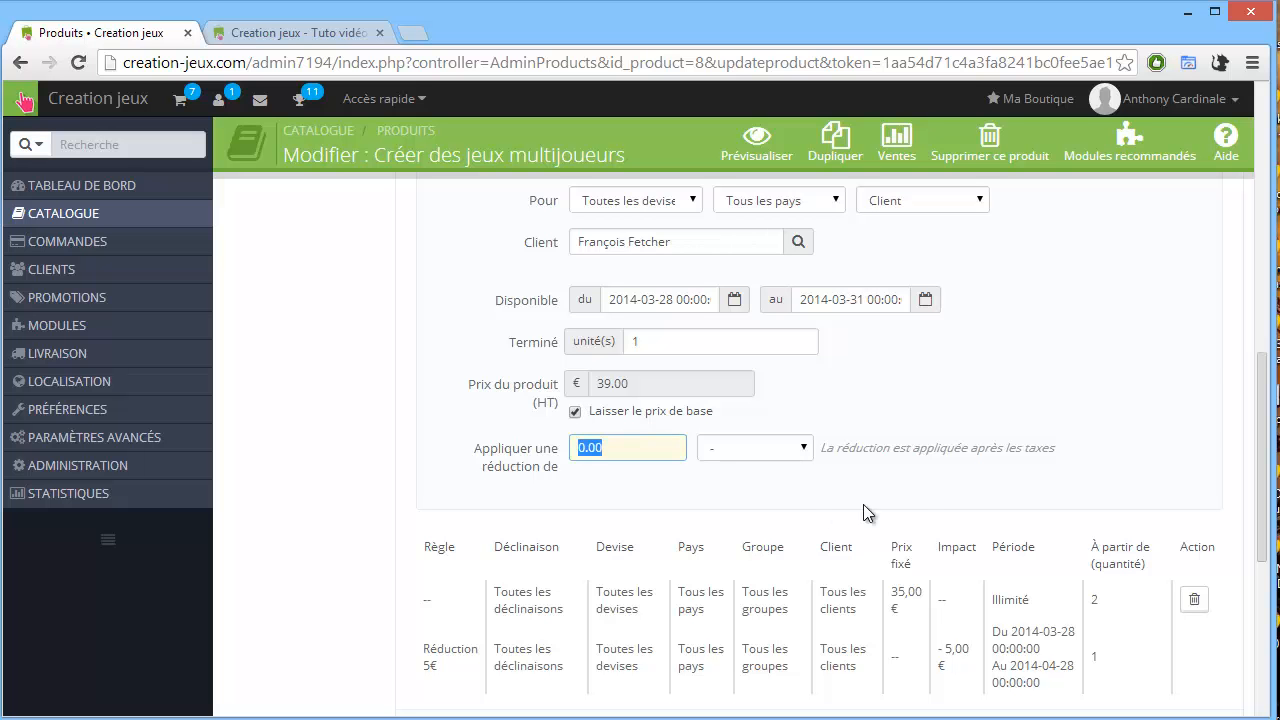
left_click(805, 448)
left_click(733, 503)
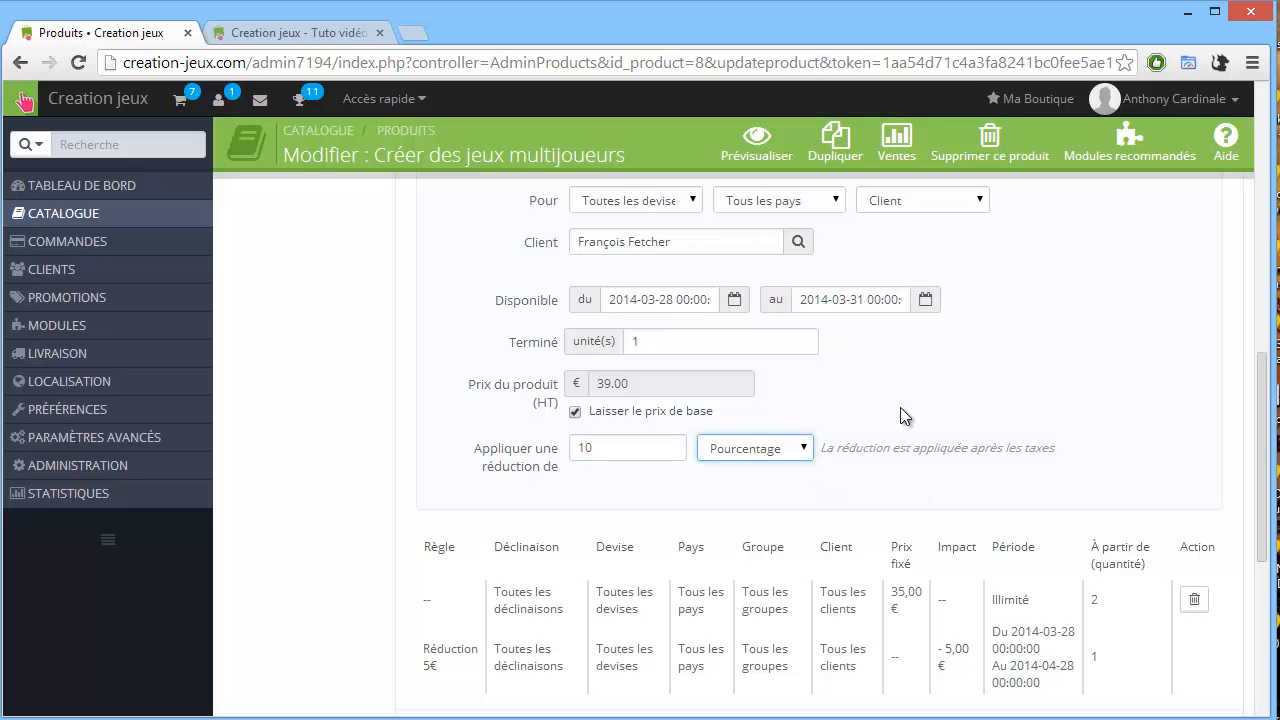
scroll(968, 418, "down", 4)
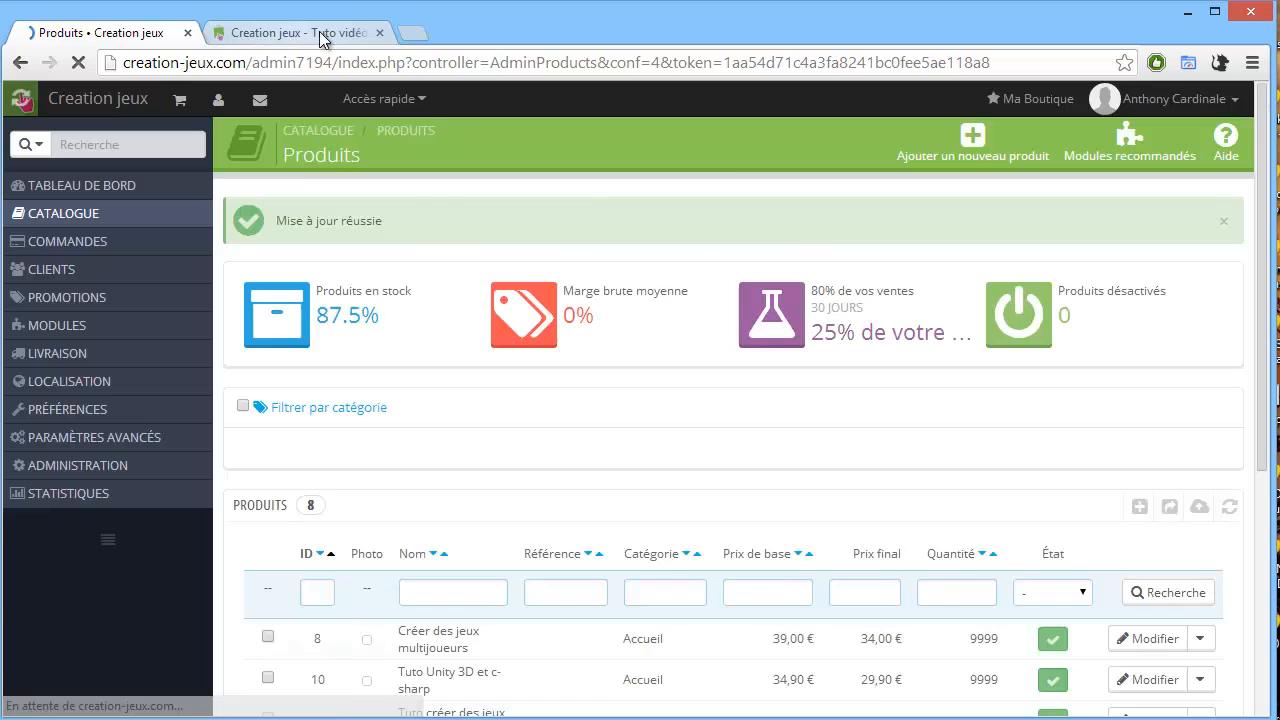
- Check the prices in the product list, then switch to the storefront, reload it and view the cart contents
scroll(621, 434, "down", 1)
scroll(580, 470, "up", 1)
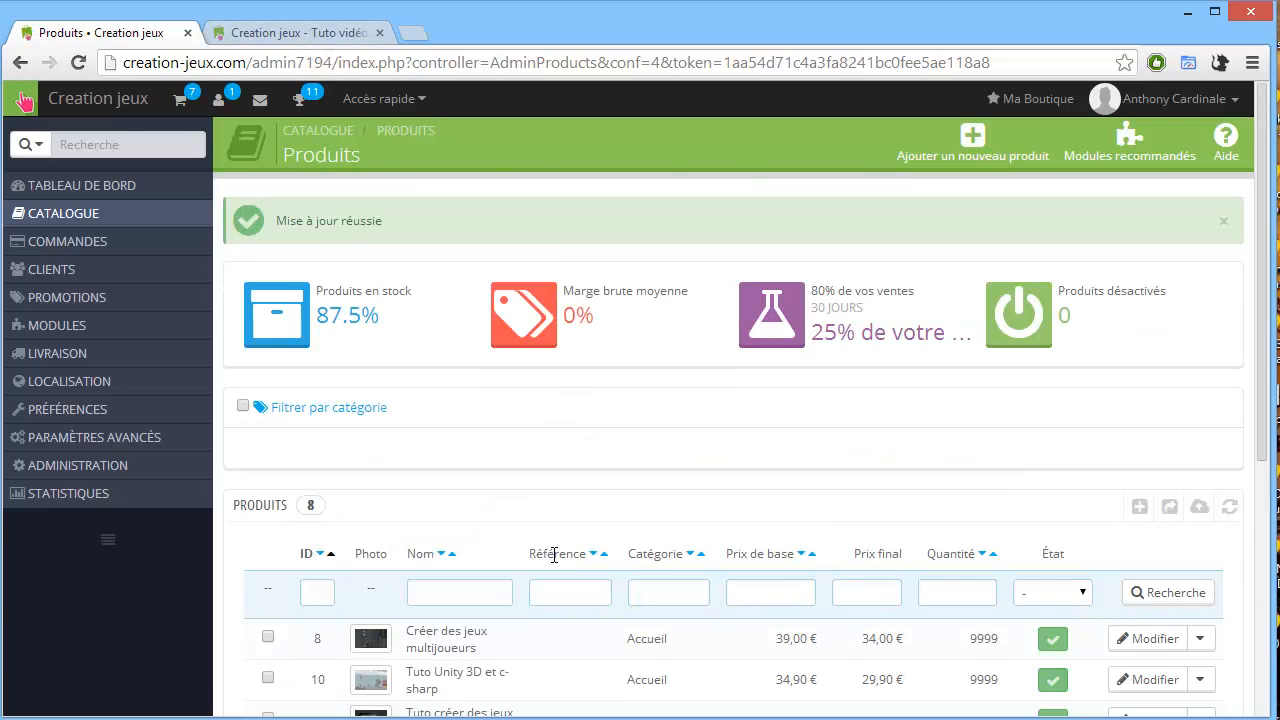
scroll(545, 530, "down", 1)
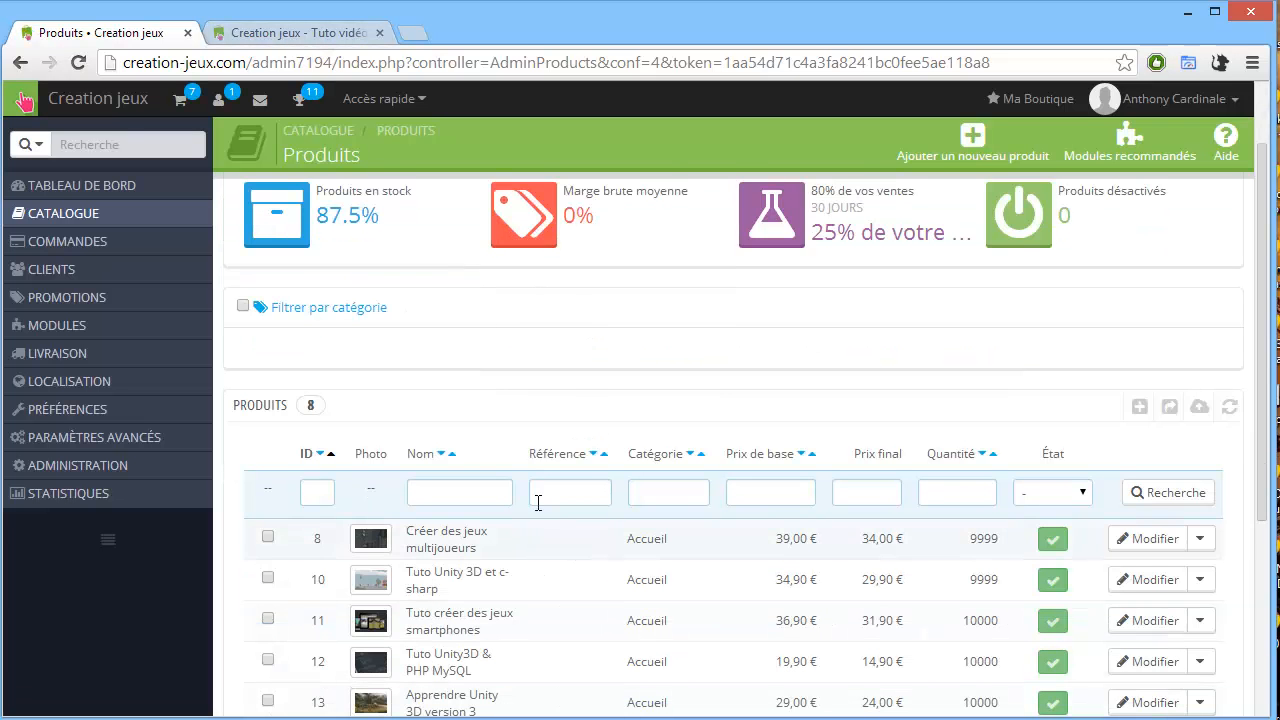
left_click(317, 40)
left_click(79, 63)
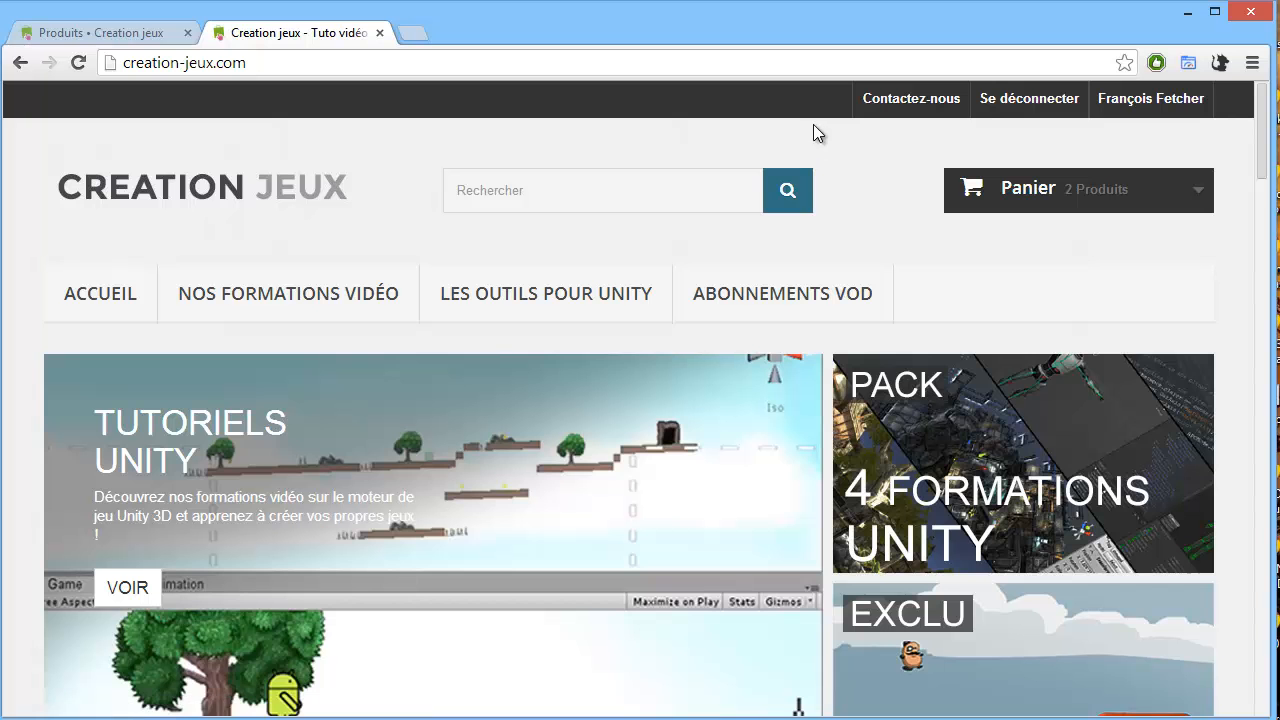
mouse_move(1195, 182)
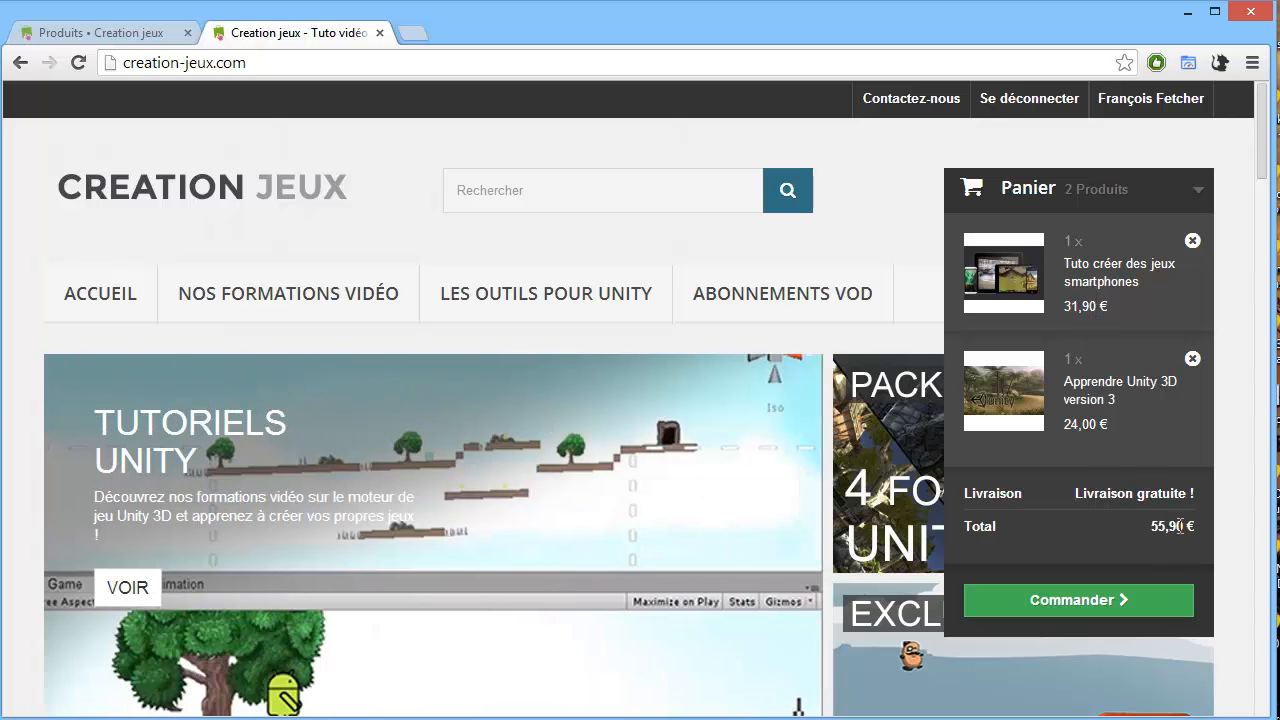
- Examine the reduced and crossed-out prices of the products on the storefront's home page
scroll(612, 200, "down", 4)
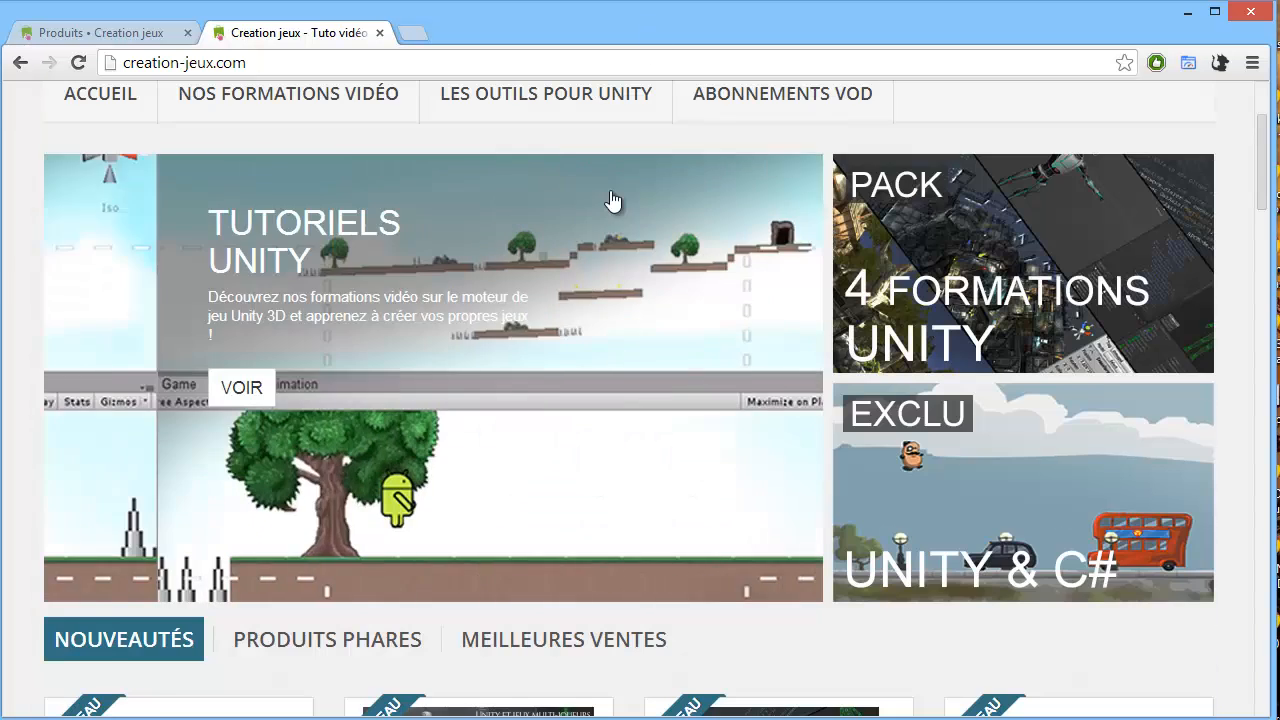
scroll(610, 200, "down", 2)
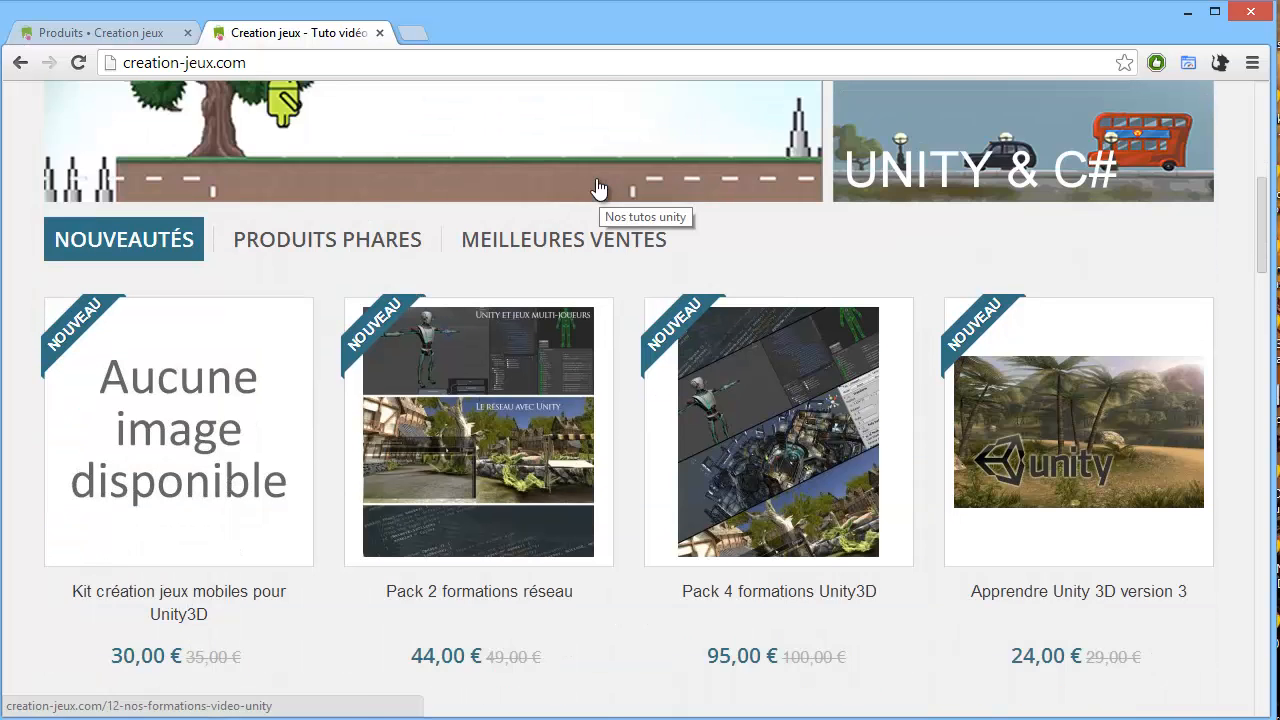
scroll(600, 195, "down", 1)
scroll(596, 185, "down", 1)
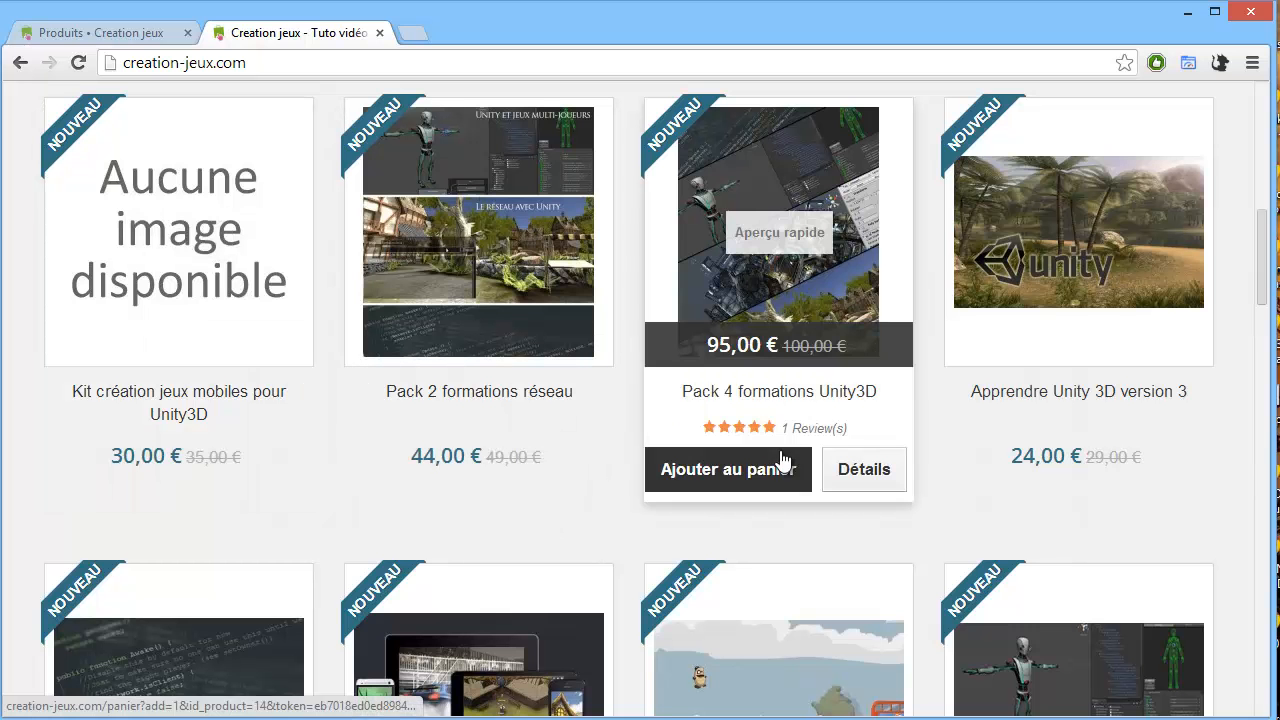
left_click_drag(852, 345, 755, 354)
scroll(777, 403, "down", 6)
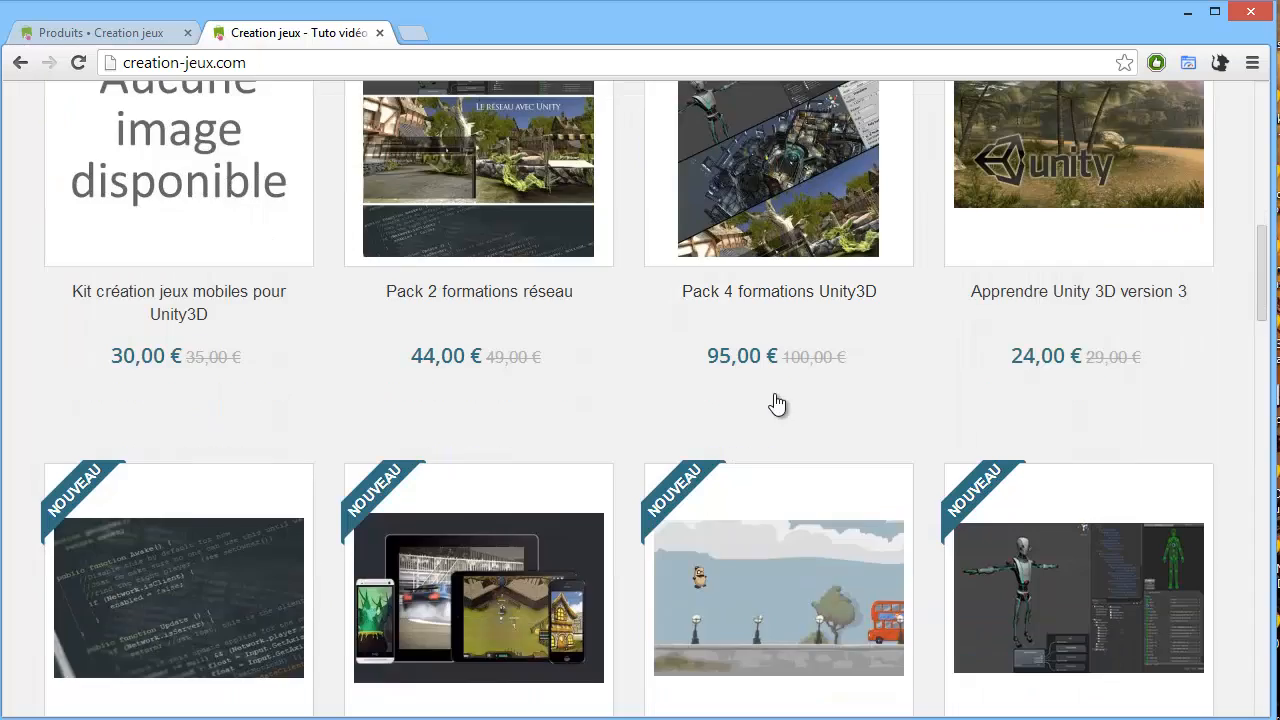
scroll(758, 395, "down", 7)
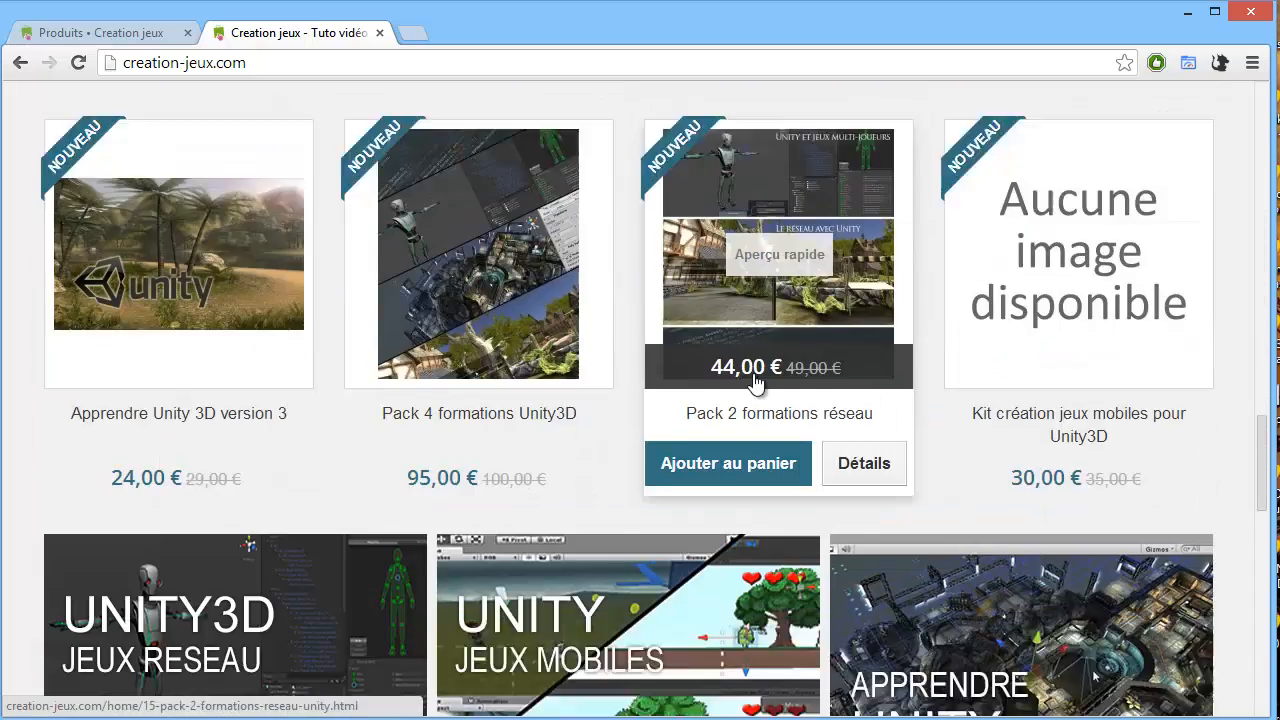
scroll(742, 368, "up", 5)
scroll(724, 363, "down", 4)
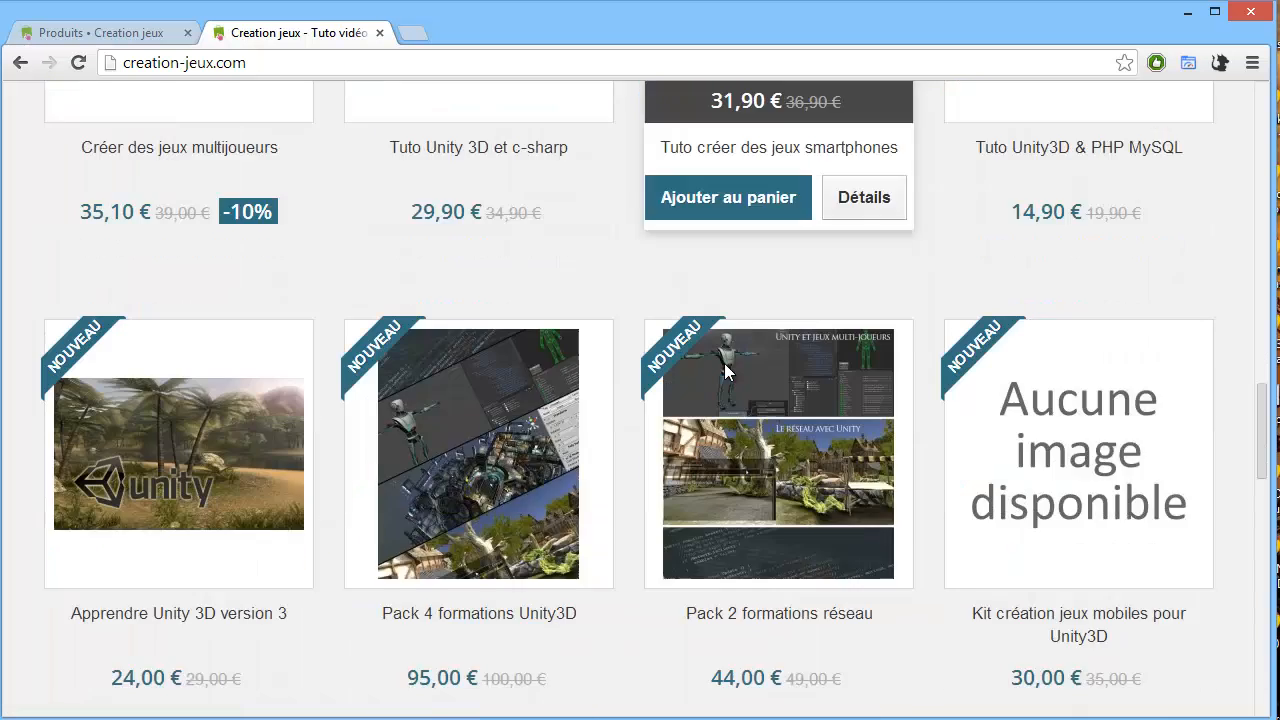
- Open the storefront's Promotions page from the footer's Informations links
scroll(723, 365, "down", 10)
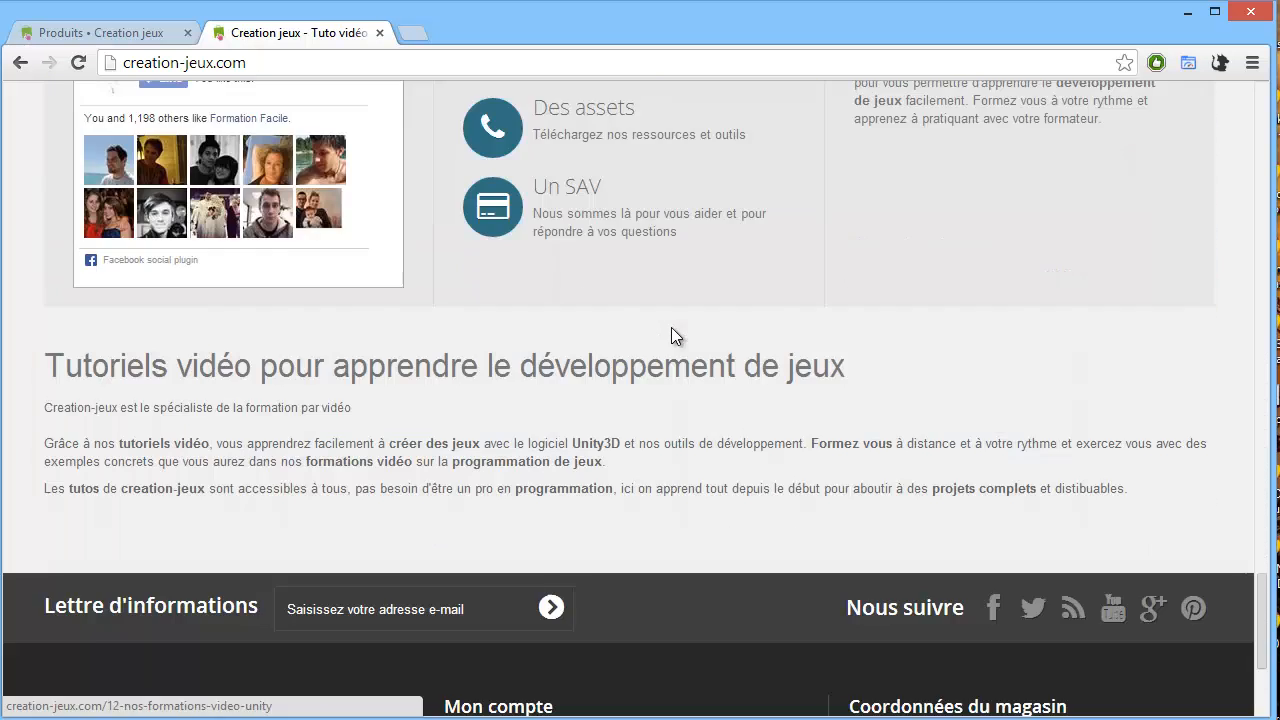
scroll(666, 326, "down", 2)
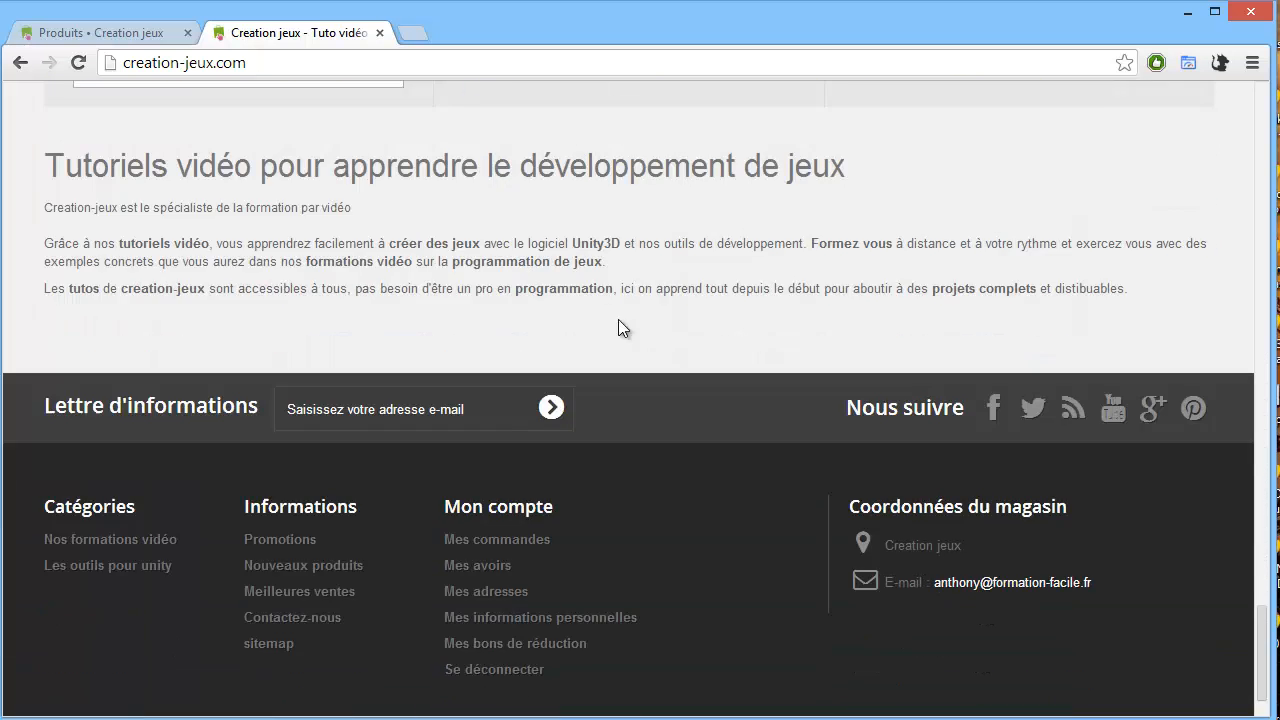
left_click(293, 547)
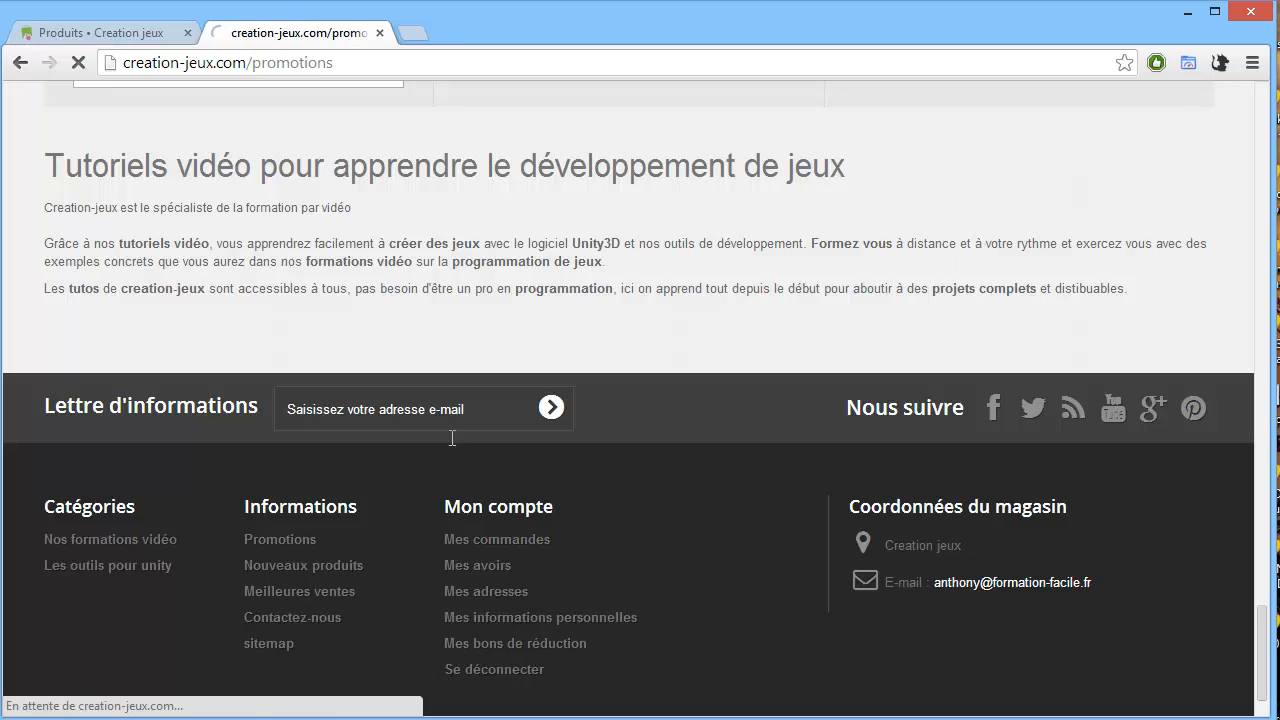
- Examine the discounted products on the Promotions page, including their reduced-price labels and crossed-out original prices
scroll(703, 336, "down", 2)
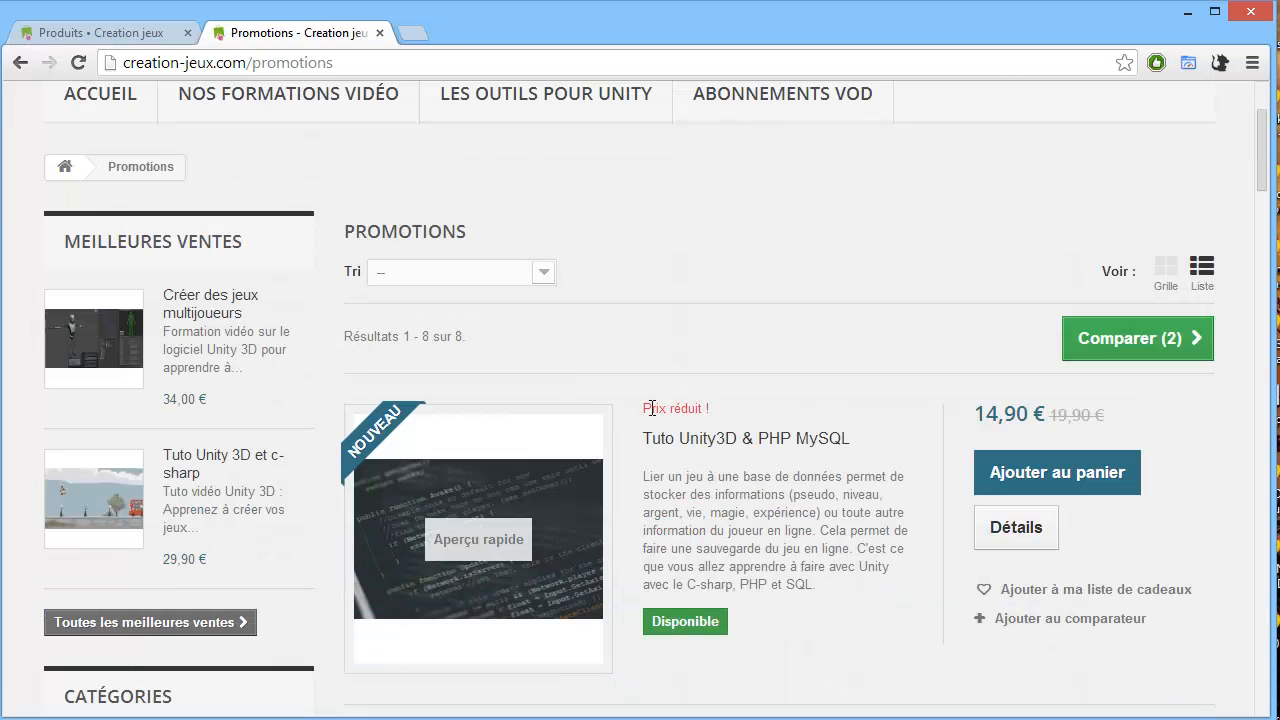
left_click_drag(652, 408, 874, 383)
scroll(498, 381, "up", 2)
scroll(540, 370, "down", 2)
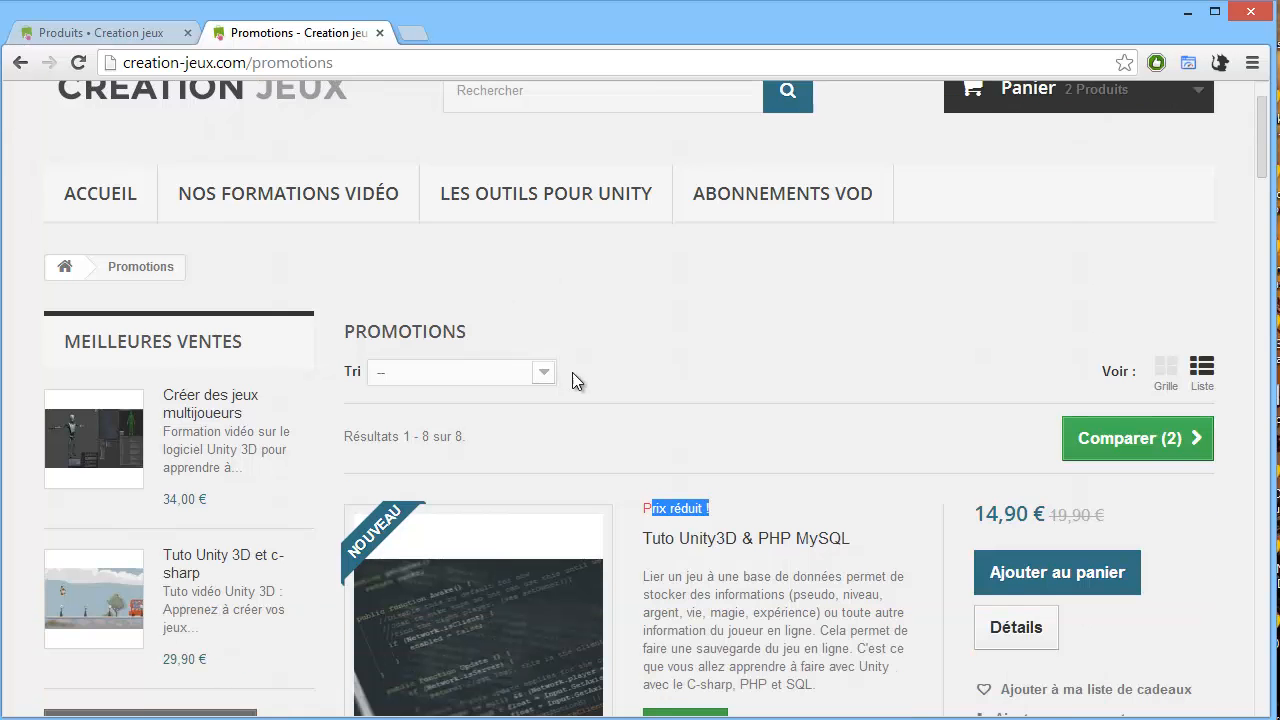
left_click_drag(1094, 418, 1049, 414)
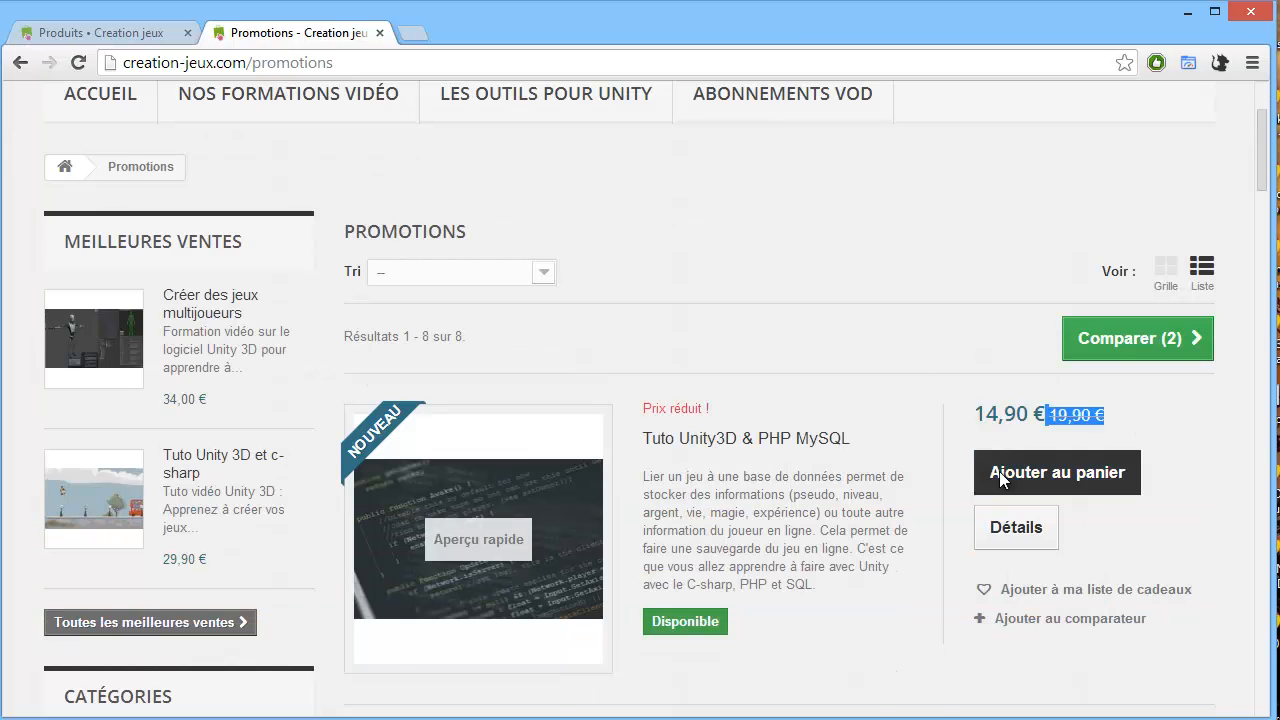
scroll(996, 470, "down", 8)
scroll(985, 465, "down", 5)
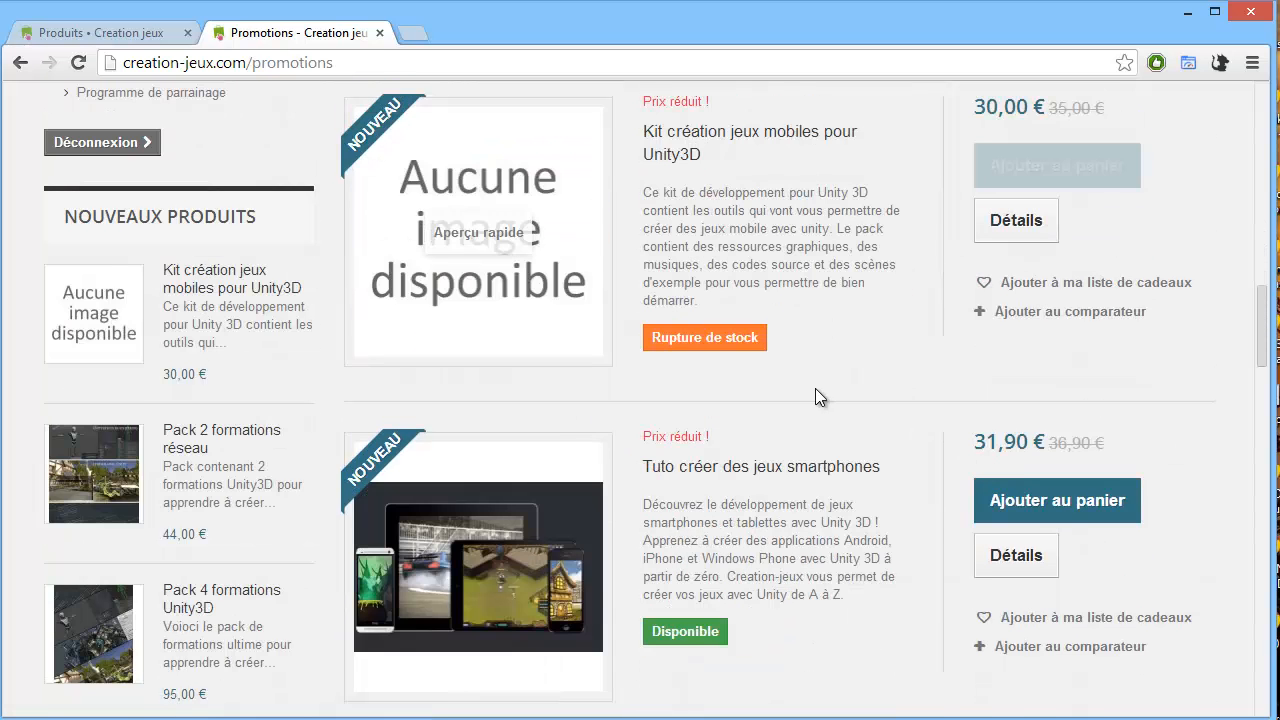
scroll(815, 390, "up", 1)
scroll(815, 390, "down", 16)
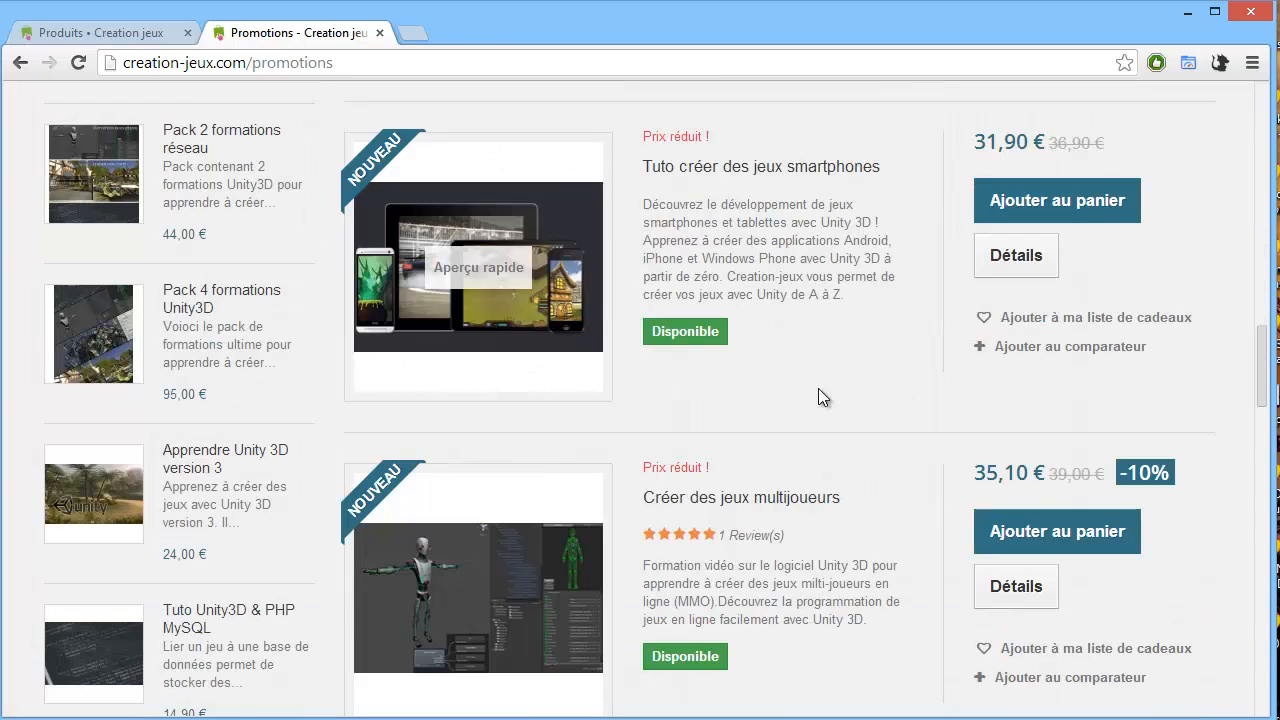
scroll(818, 390, "up", 2)
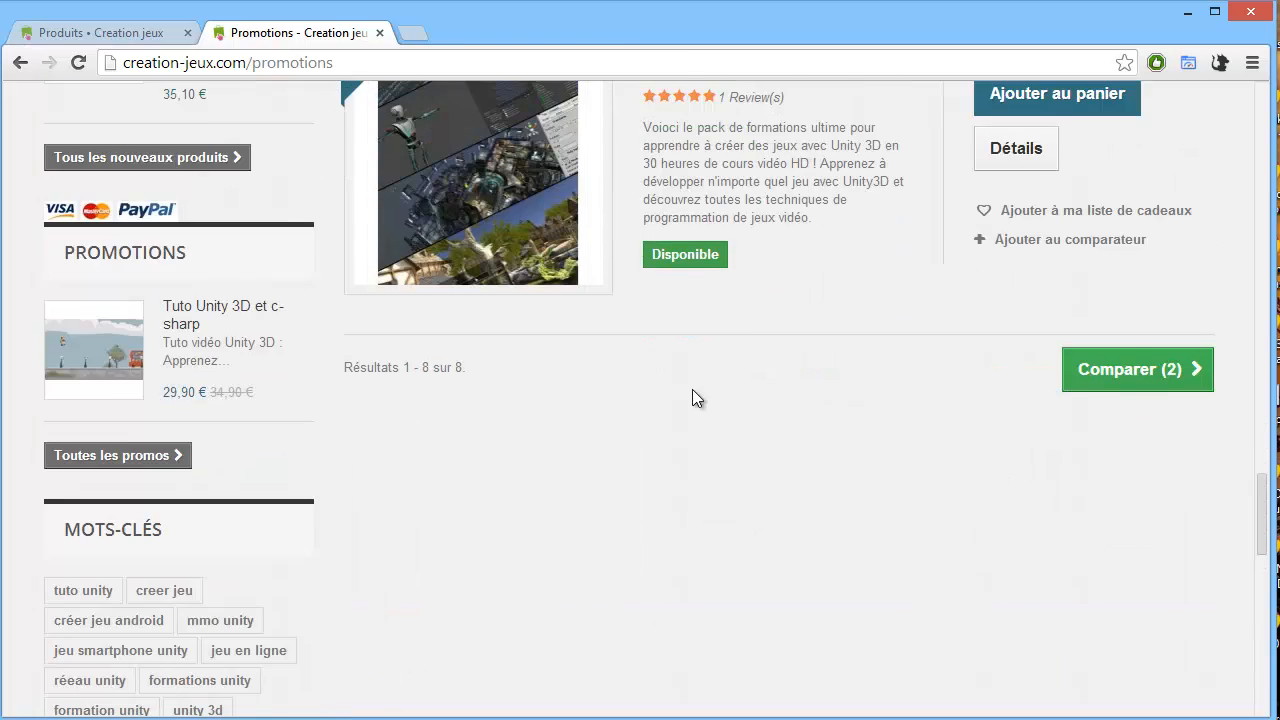
- Examine the sidebar's Promotions block and the links in the footer of the Promotions page
left_click_drag(229, 305, 53, 316)
scroll(580, 491, "down", 6)
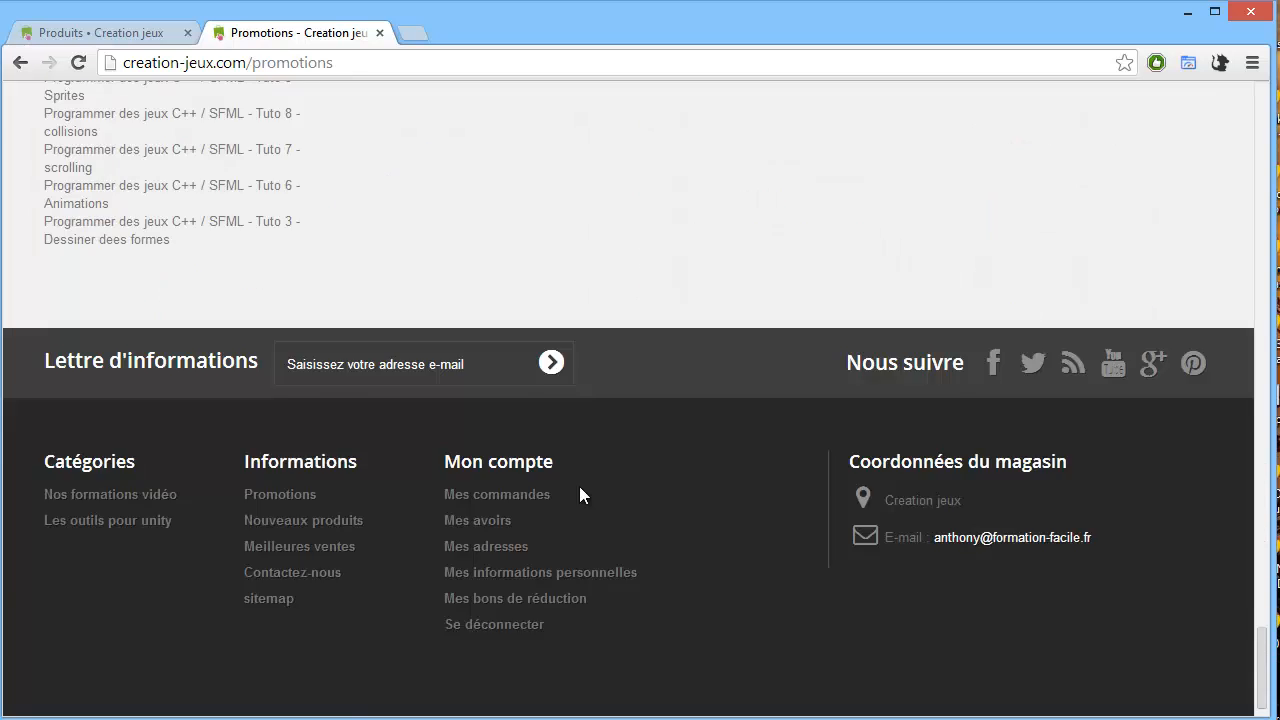
scroll(600, 505, "up", 3)
scroll(594, 504, "up", 10)
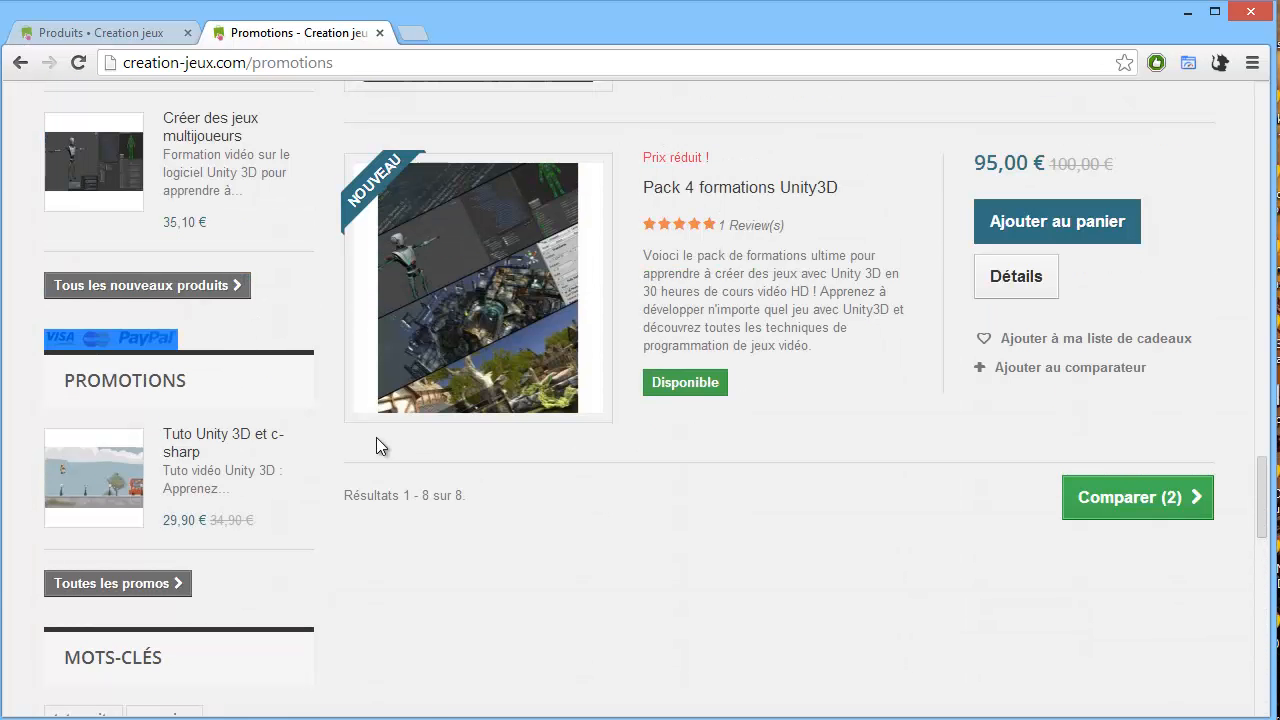
left_click(233, 325)
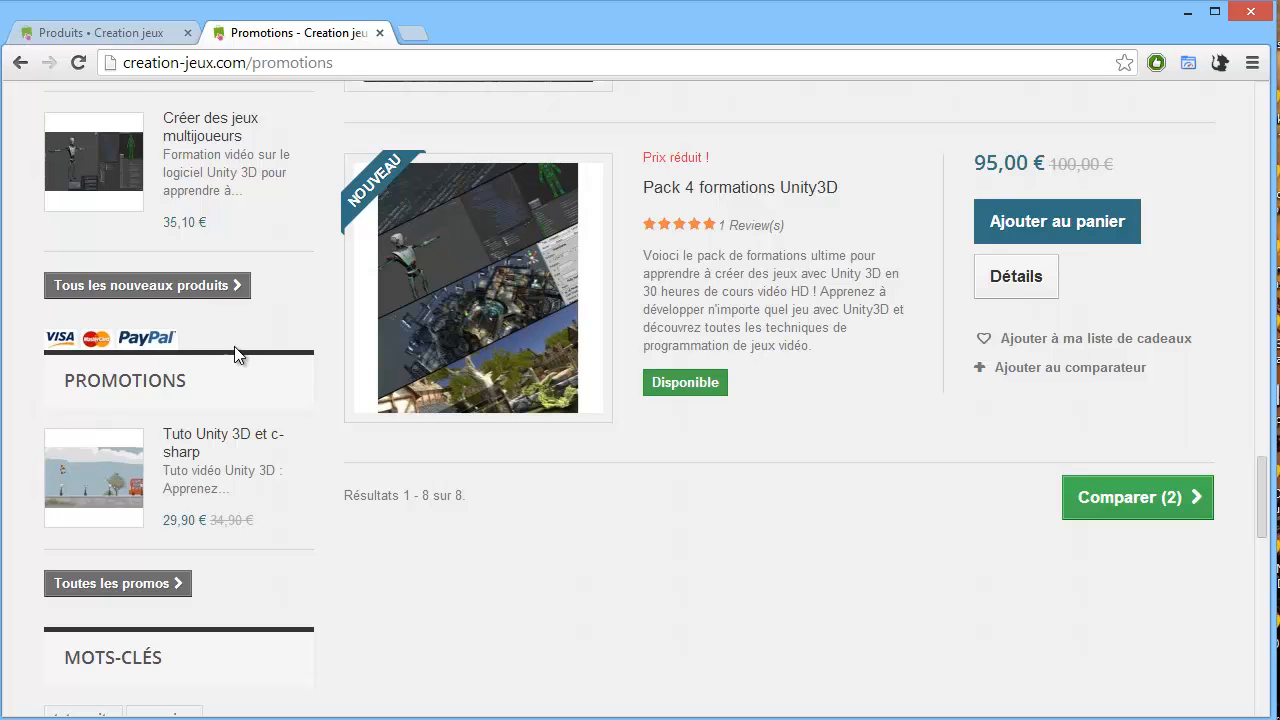
scroll(594, 500, "down", 11)
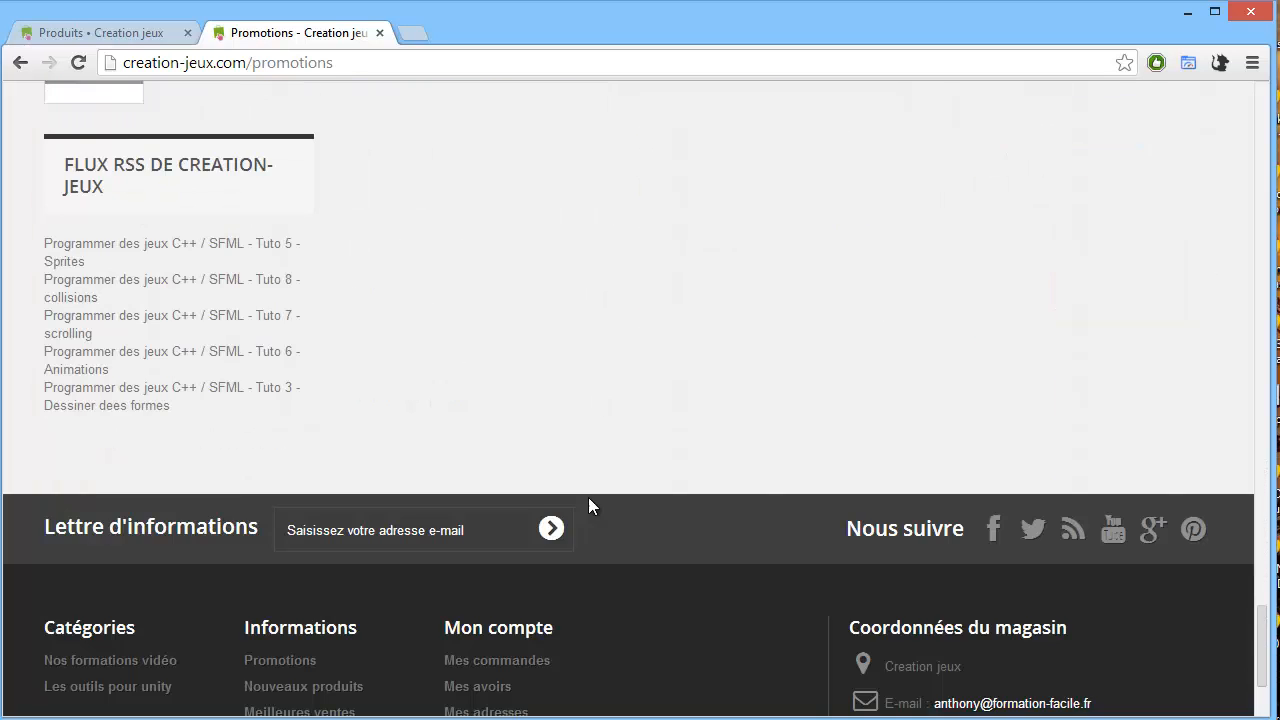
- Examine the Promotions page's sidebar blocks, payment logos and reduced-price product list
scroll(643, 596, "down", 2)
scroll(632, 540, "up", 12)
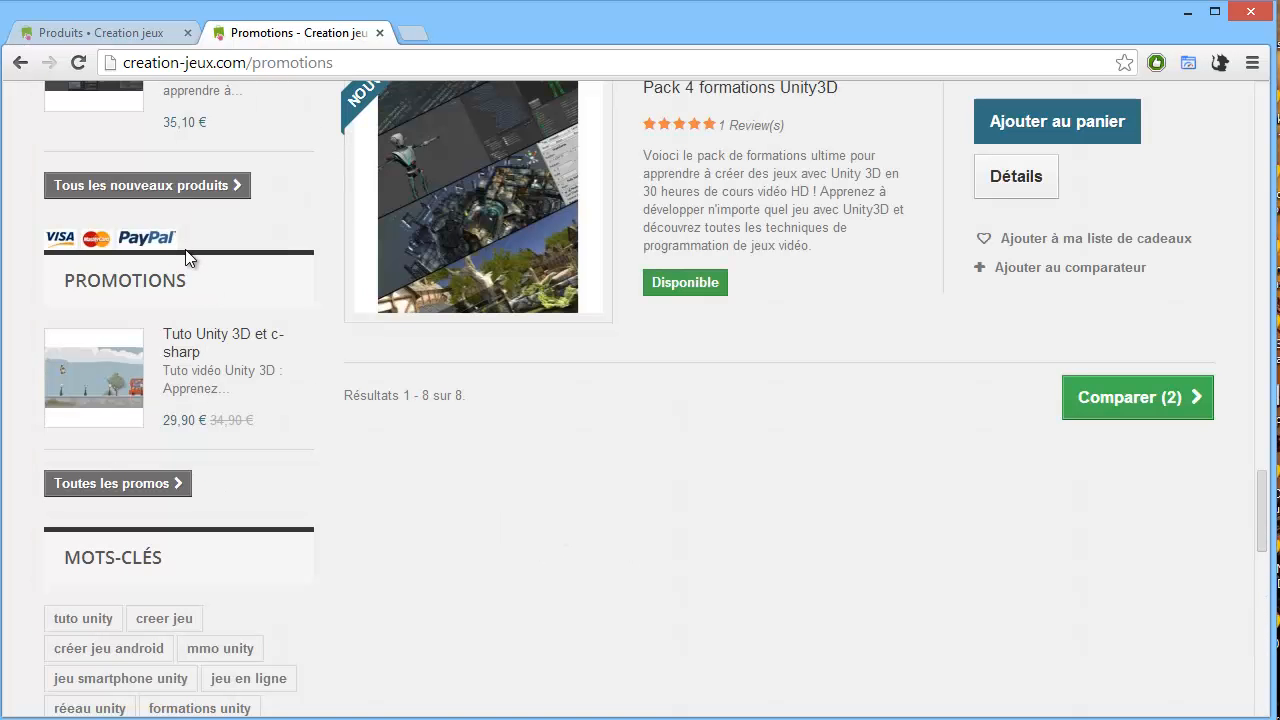
left_click_drag(213, 232, 50, 242)
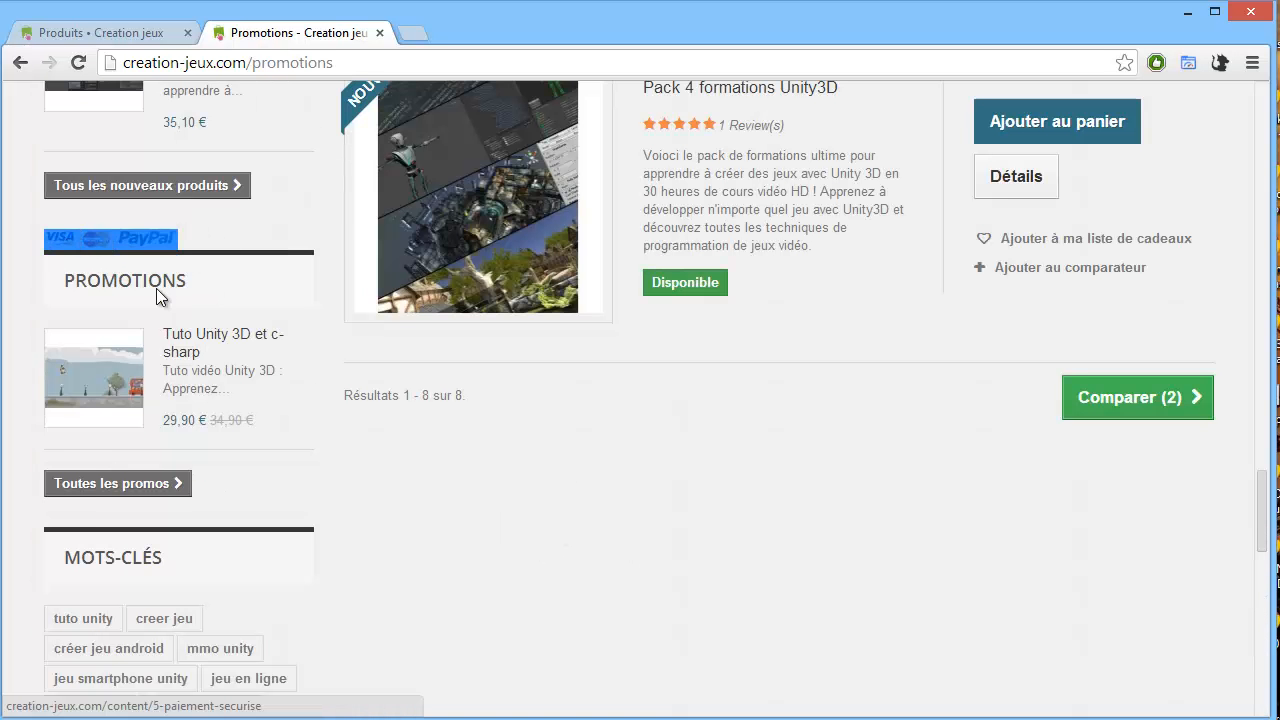
scroll(648, 498, "up", 2)
scroll(779, 549, "up", 10)
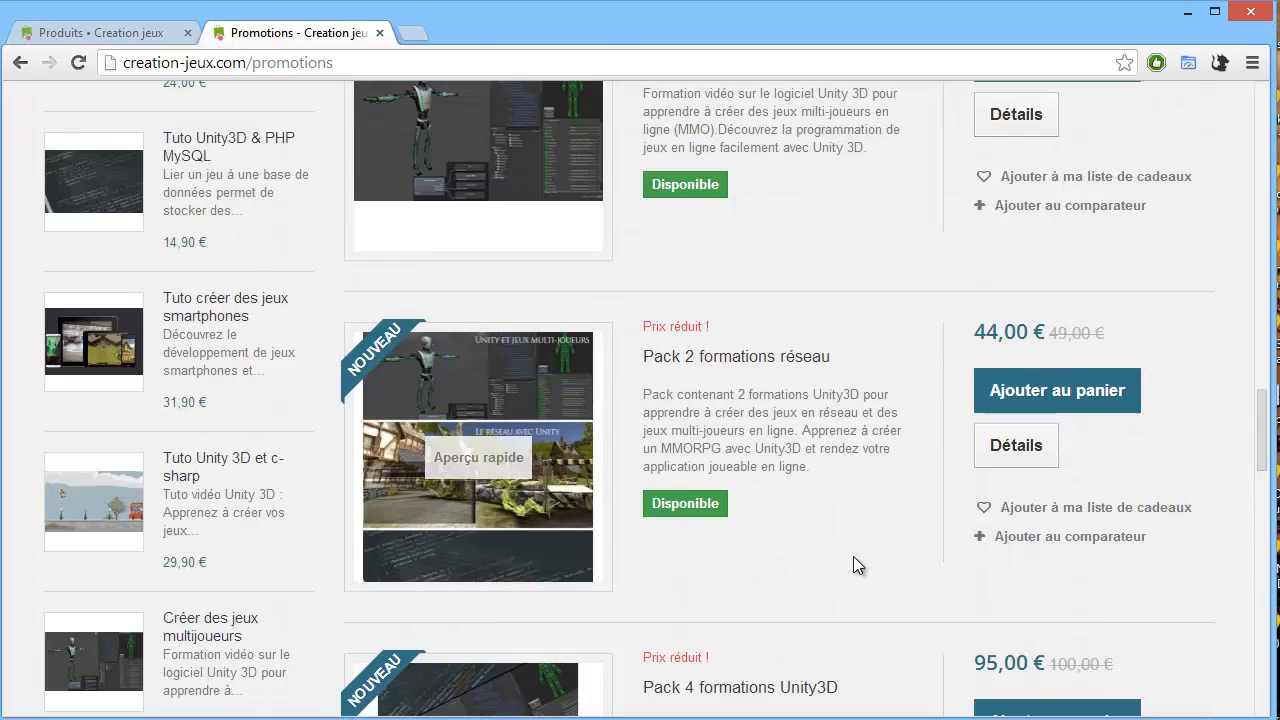
scroll(697, 500, "up", 1)
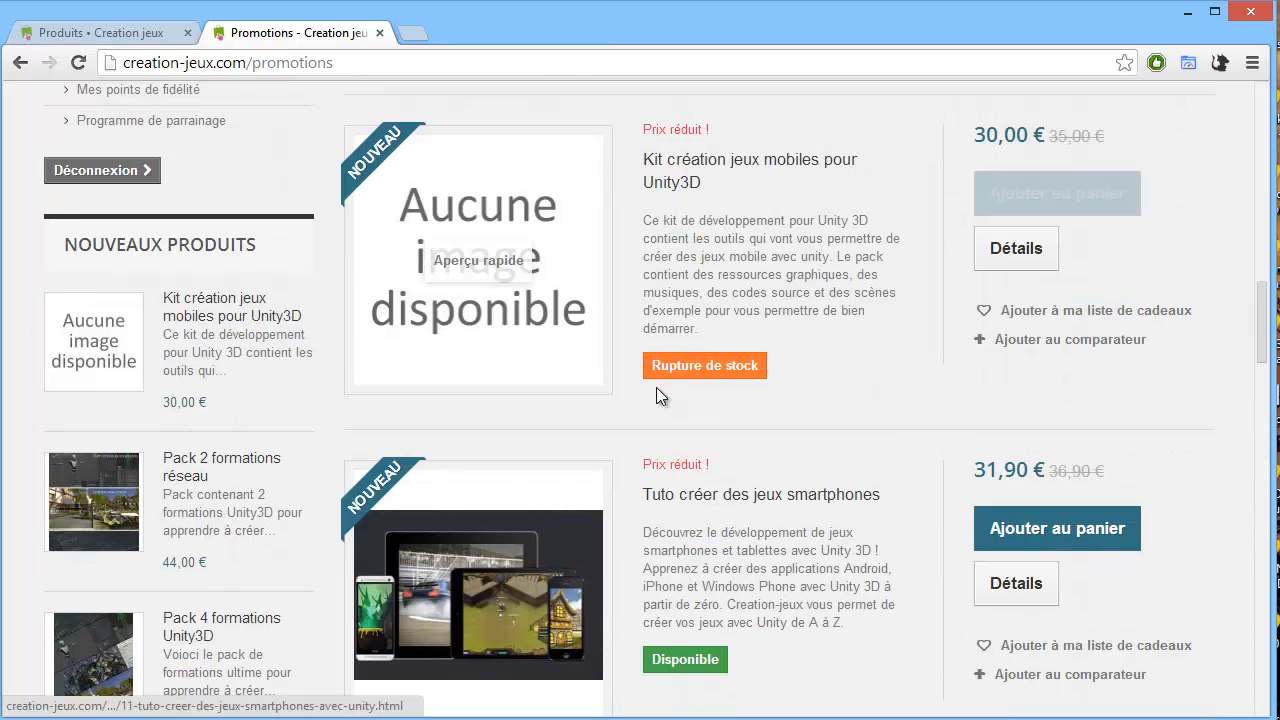
scroll(500, 410, "down", 8)
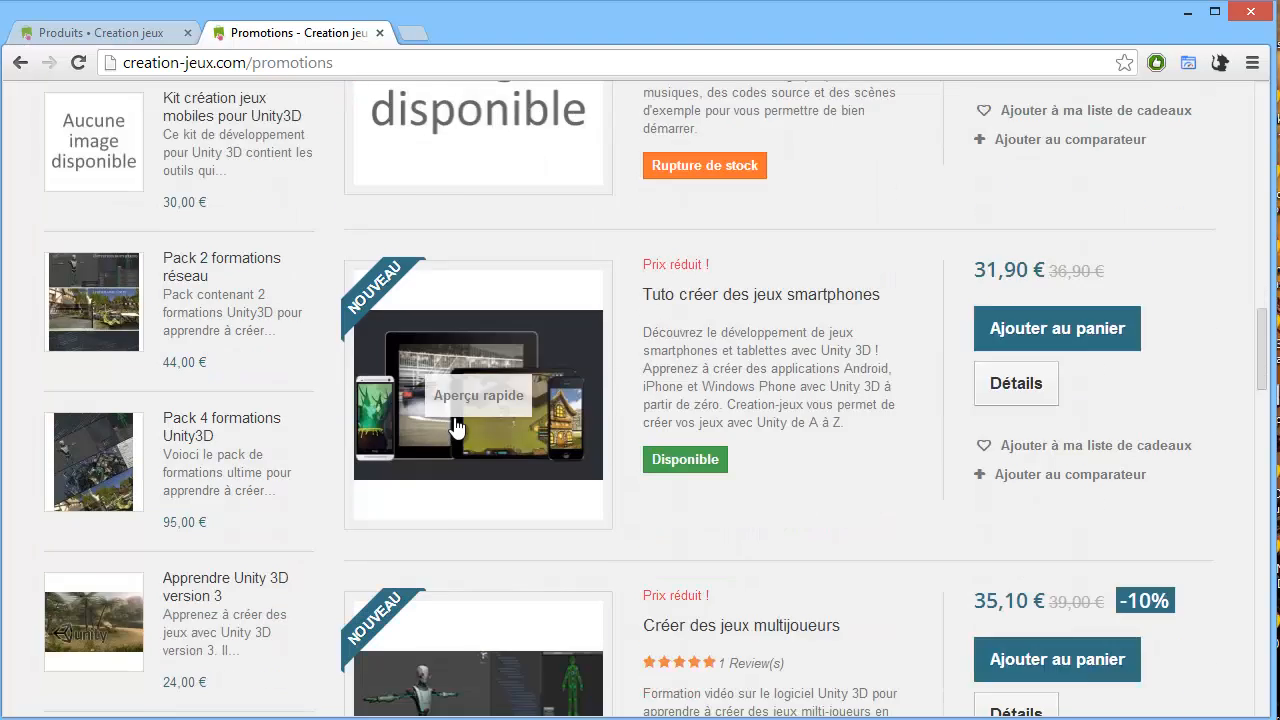
scroll(332, 457, "down", 1)
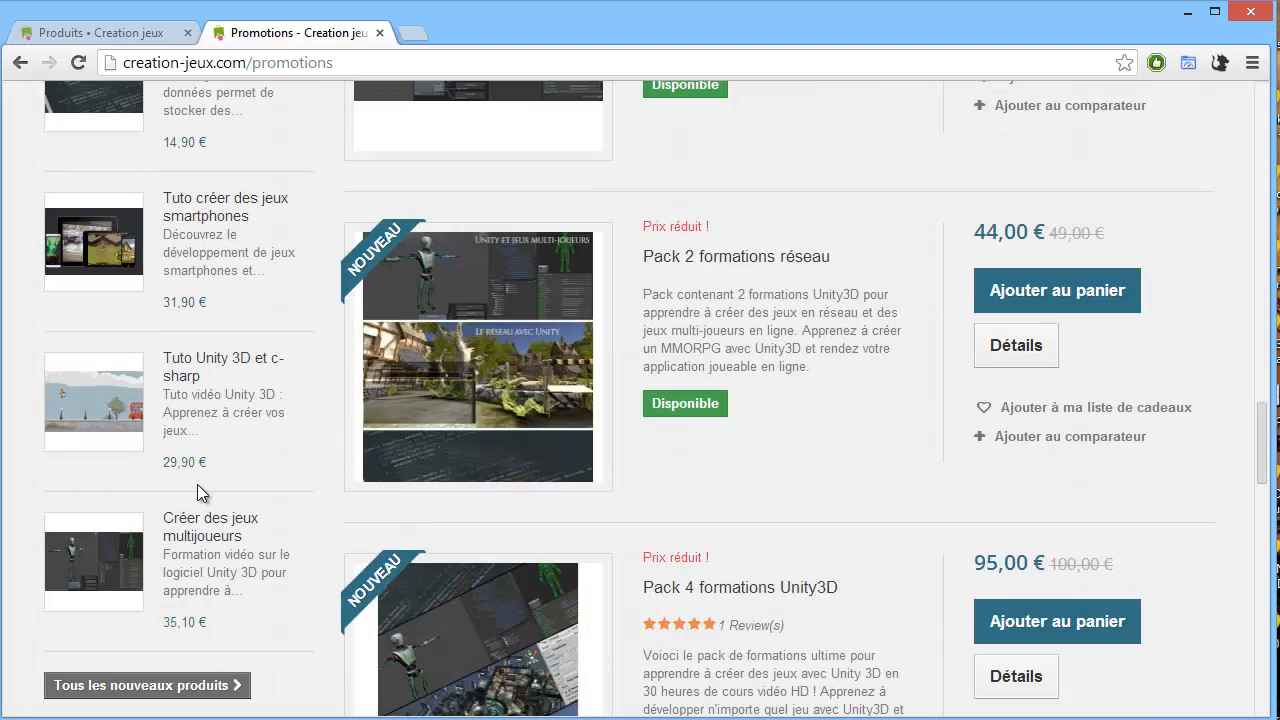
- Open the Créer des jeux multijoueurs product page and examine its discounted price and quantity discount table
left_click(106, 566)
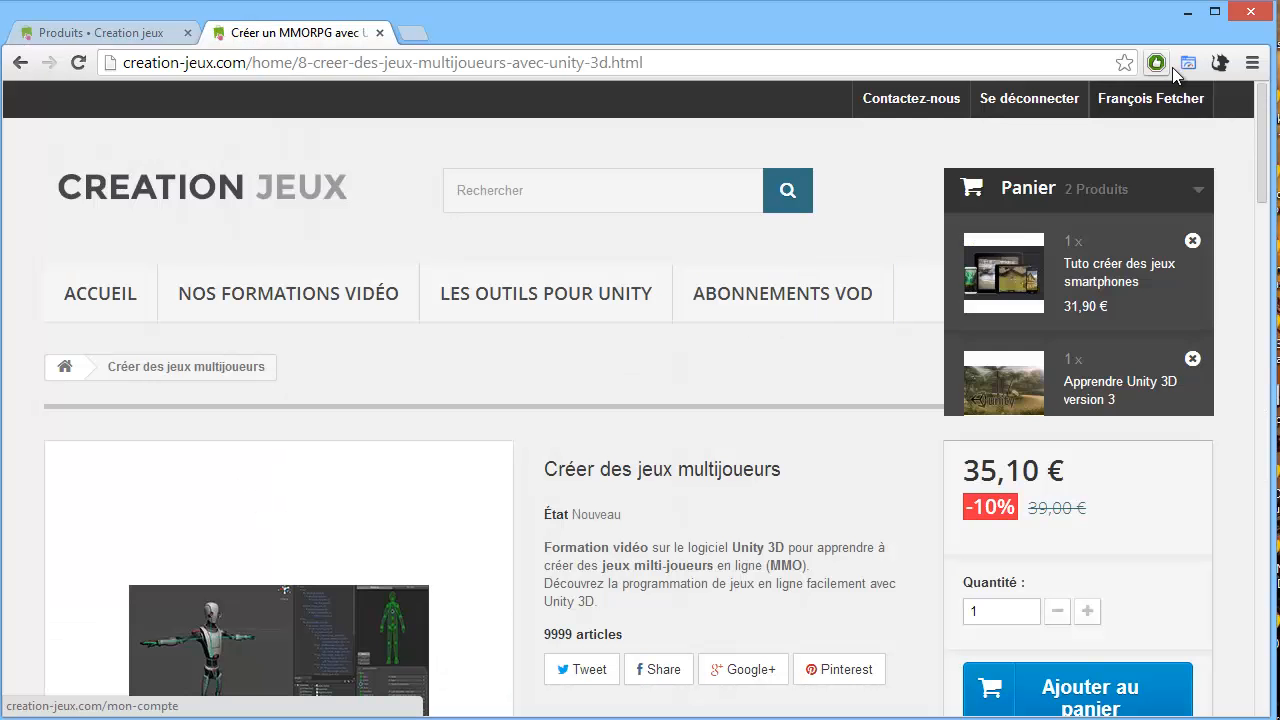
mouse_move(1028, 363)
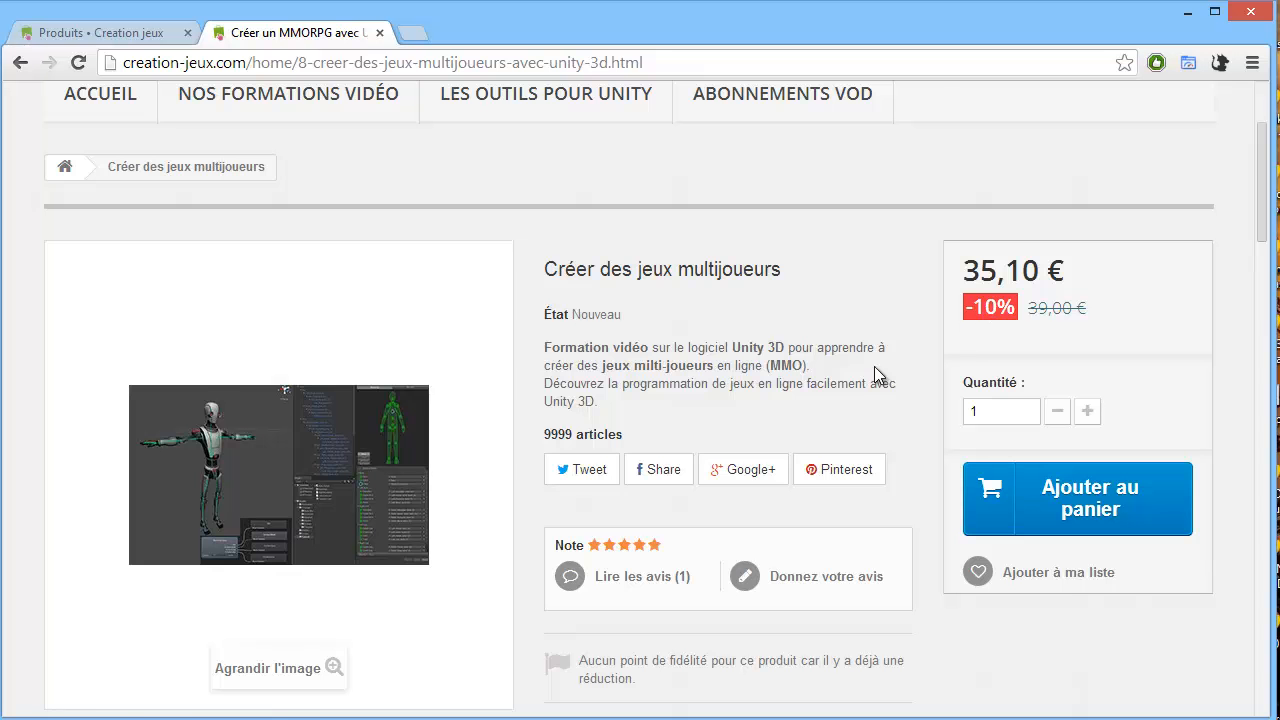
scroll(874, 366, "down", 5)
scroll(850, 415, "down", 15)
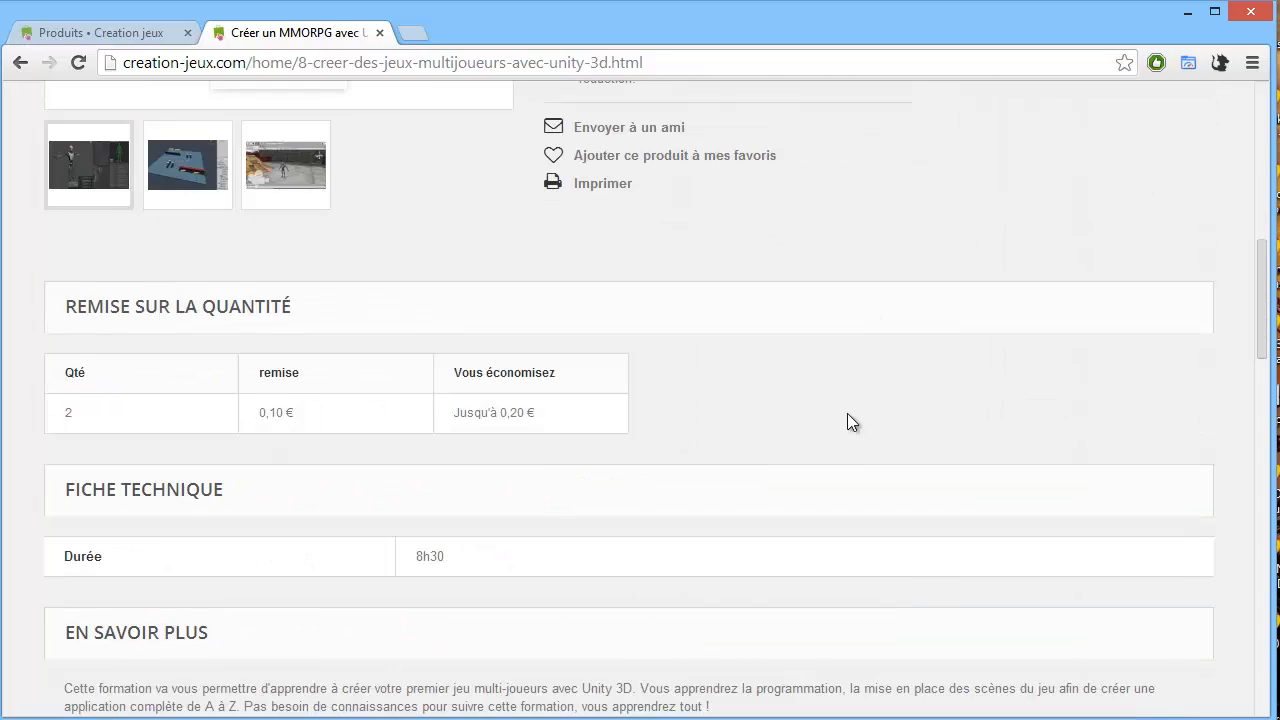
scroll(850, 415, "up", 20)
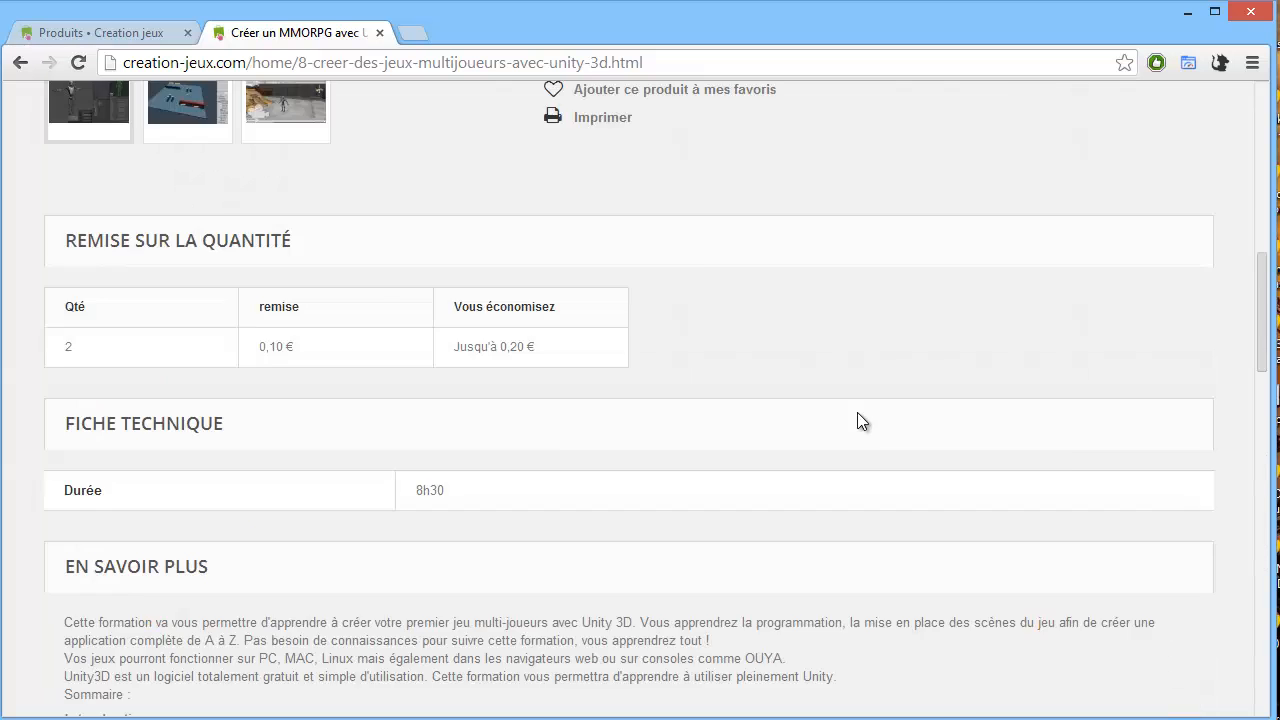
- Add one Créer des jeux multijoueurs to the cart and proceed to checkout
scroll(920, 440, "down", 3)
left_click(1100, 410)
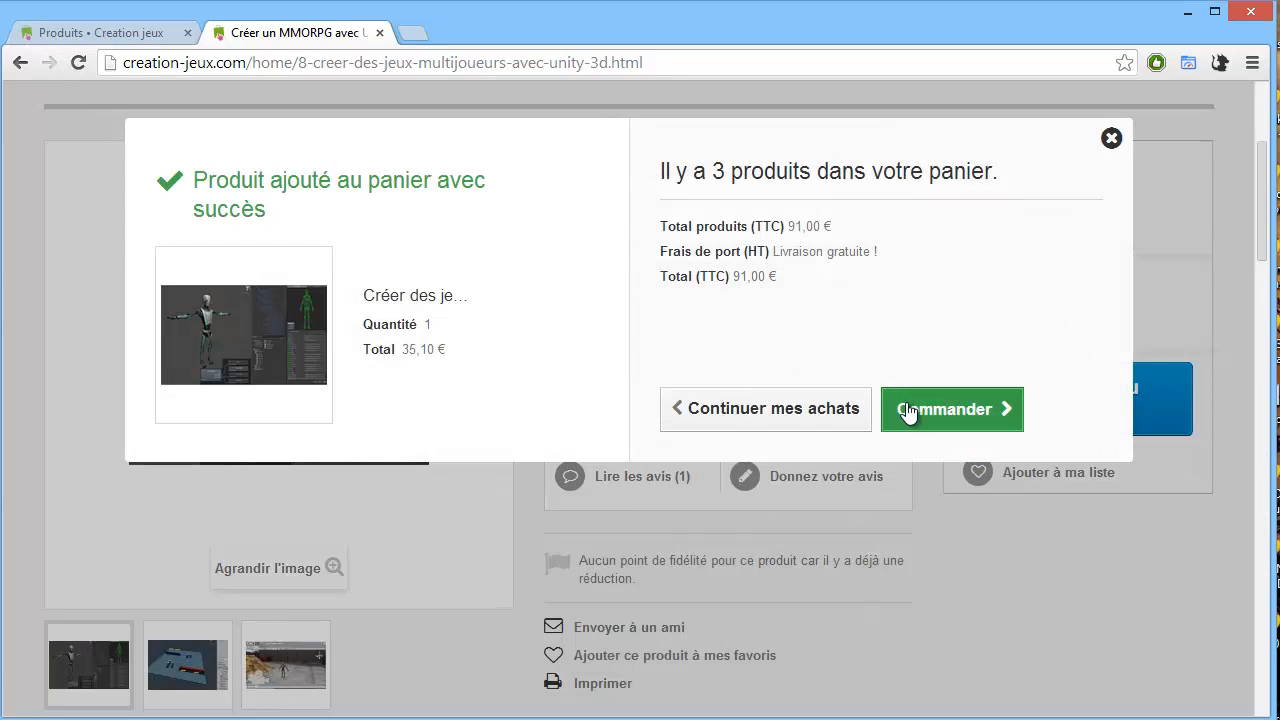
left_click(908, 412)
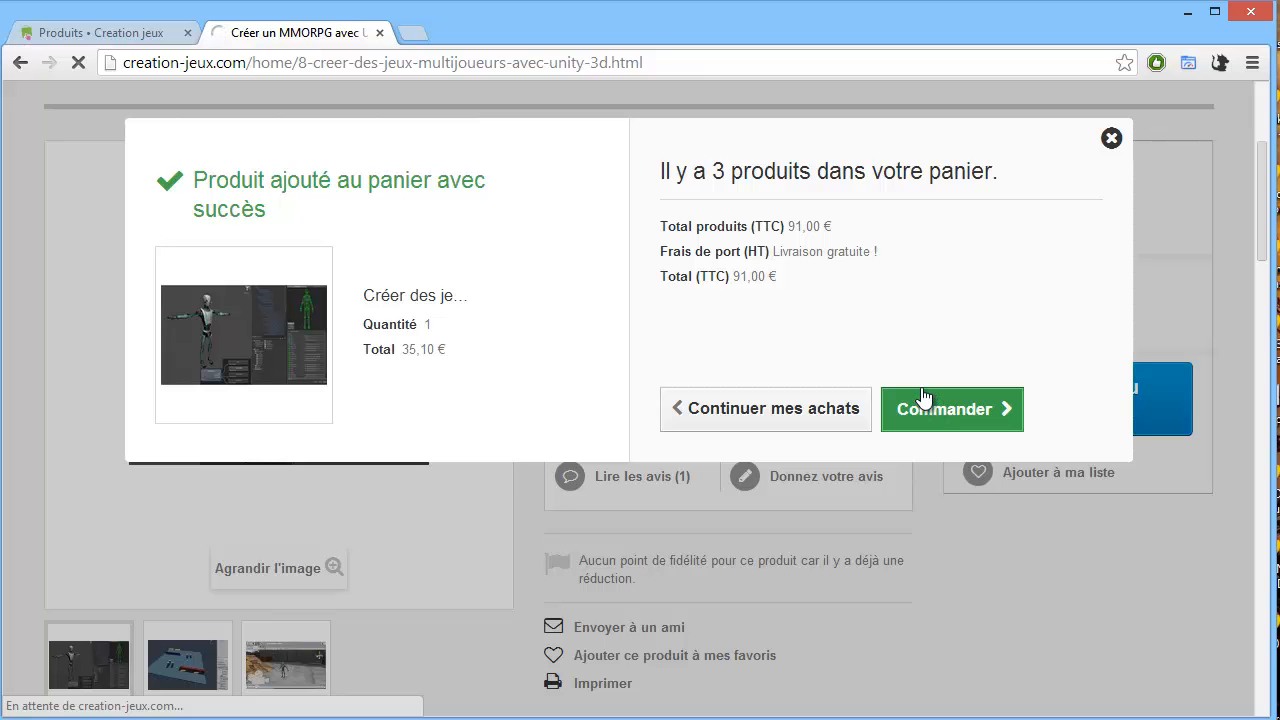
- Examine the order summary's discounted unit prices, crossed-out prices, total and billing address
scroll(921, 397, "down", 2)
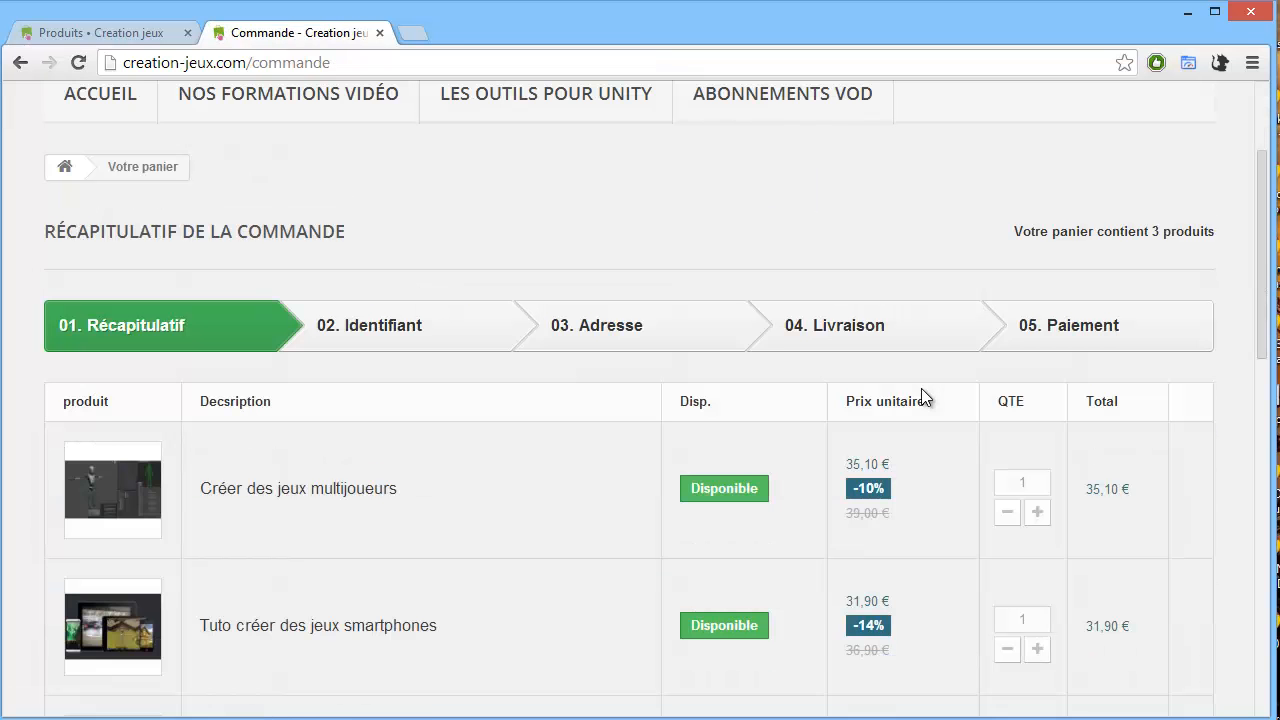
scroll(921, 388, "down", 2)
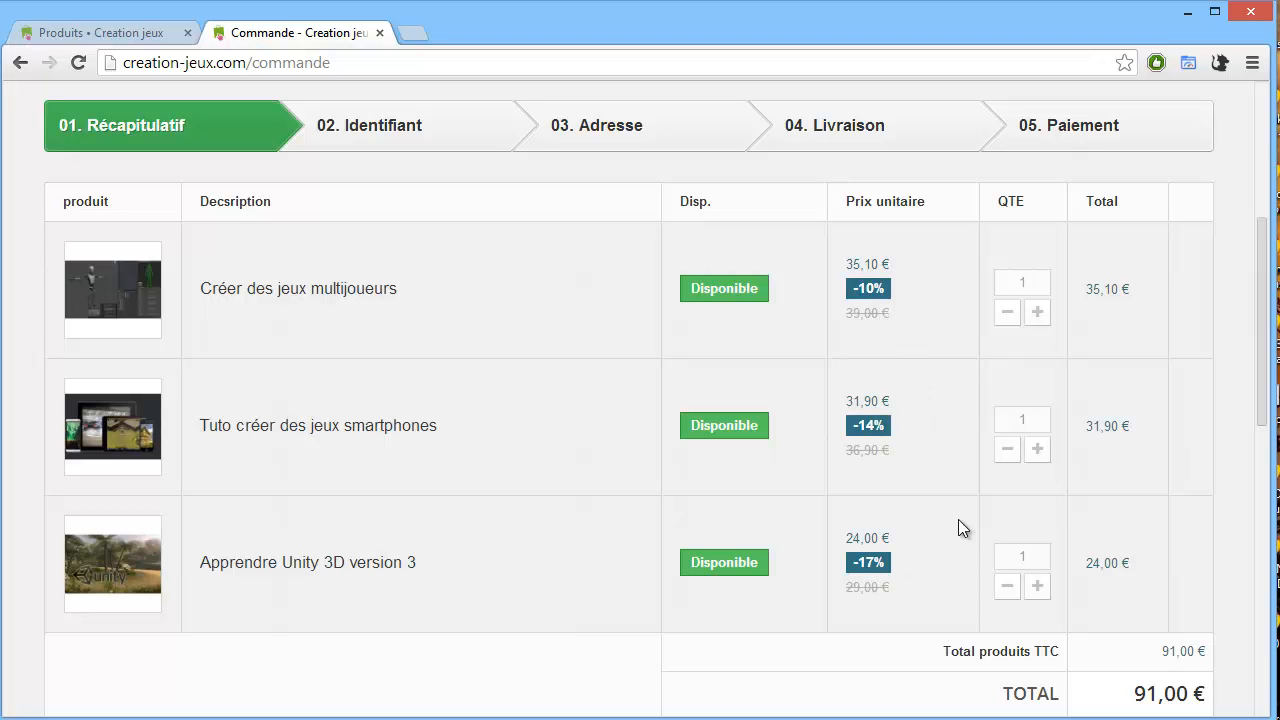
scroll(936, 467, "down", 1)
scroll(405, 299, "down", 1)
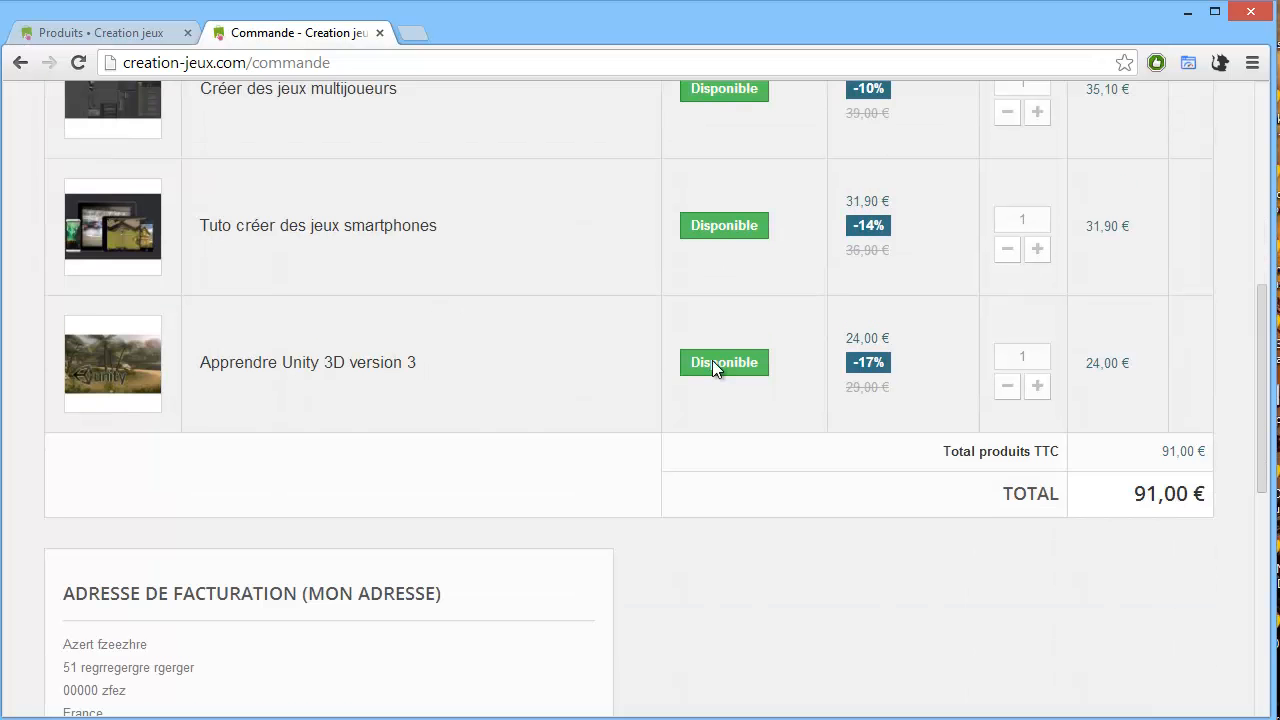
scroll(1004, 470, "up", 1)
scroll(1083, 540, "down", 4)
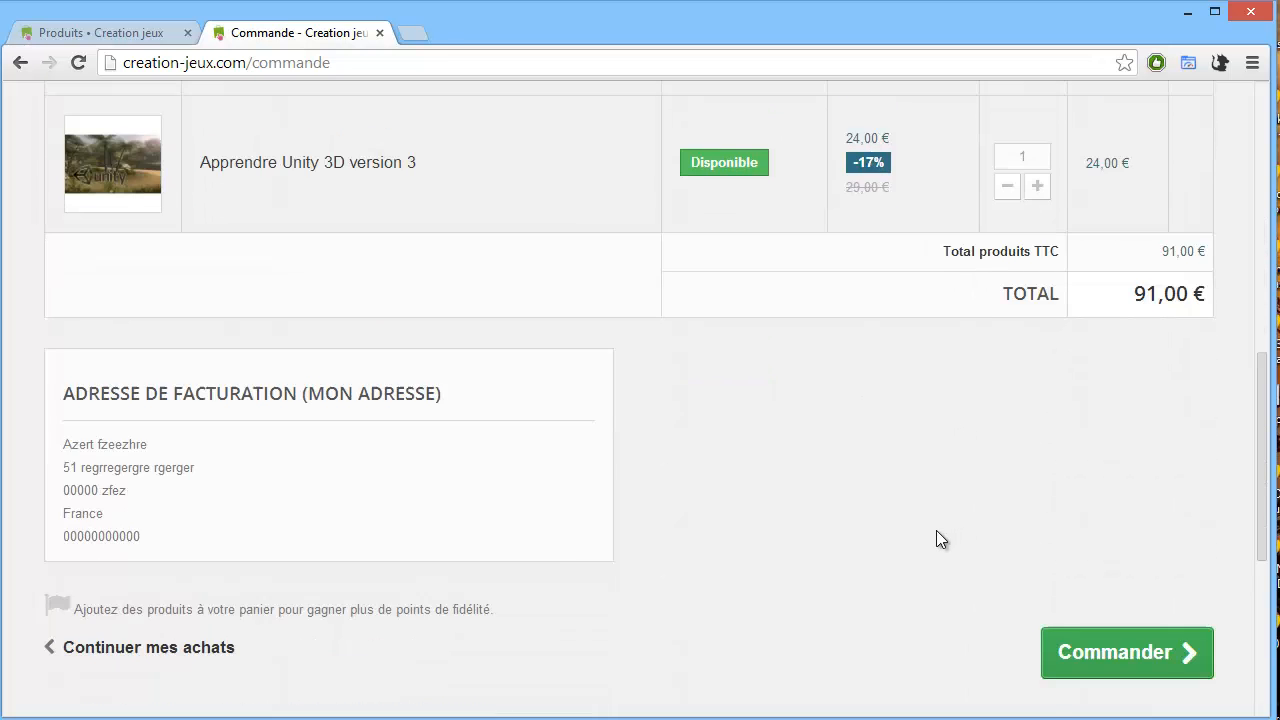
scroll(940, 525, "up", 10)
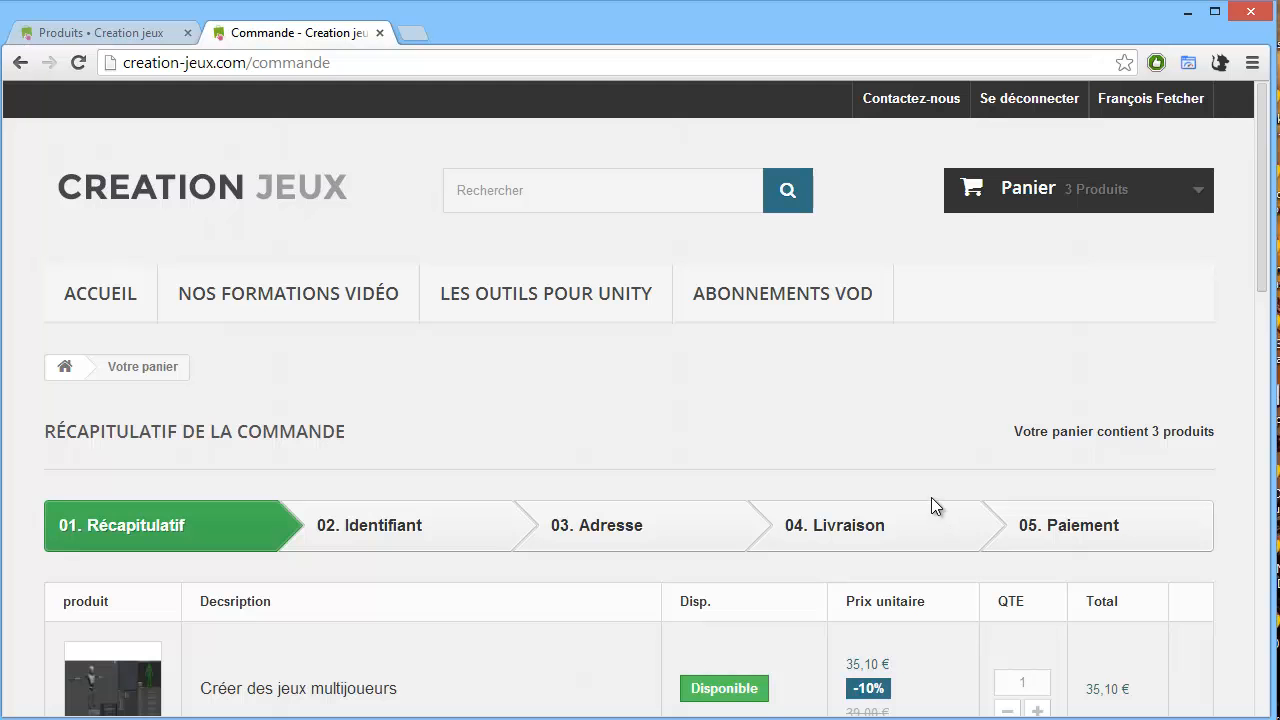
scroll(1105, 547, "down", 10)
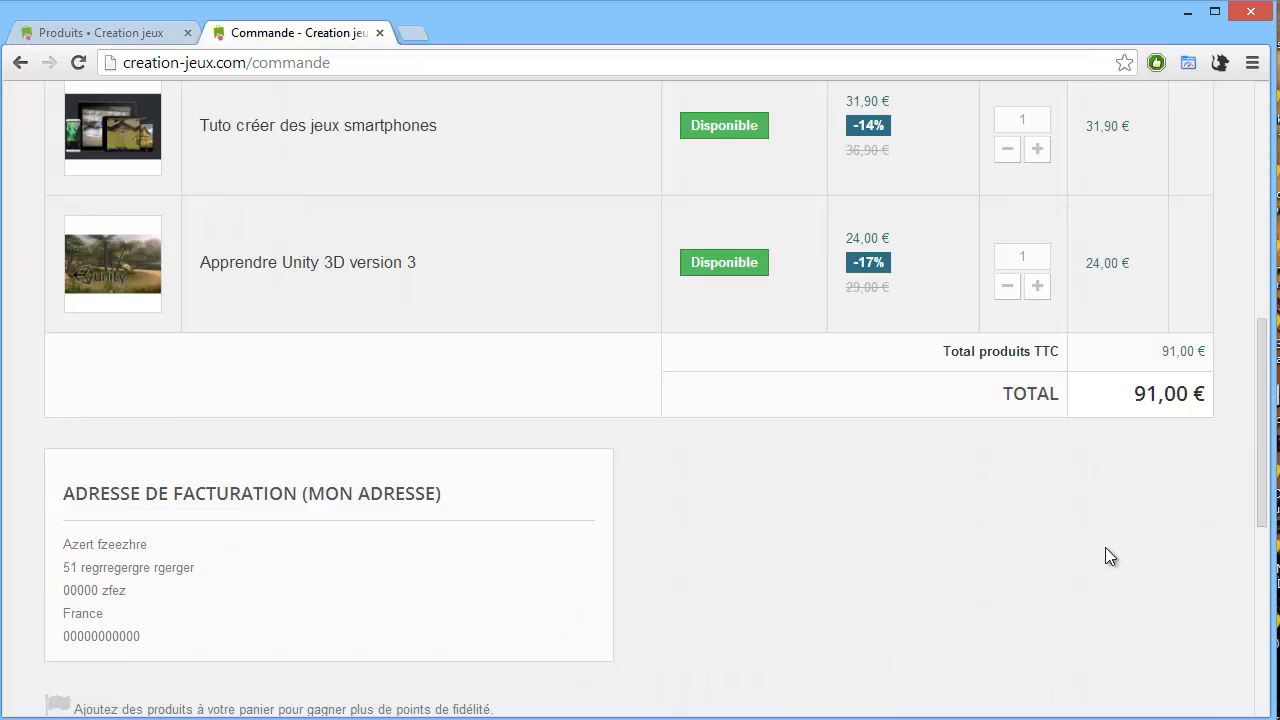
- Continue the order past the summary and address stages, keeping the existing address and leaving the order message empty
left_click(1113, 556)
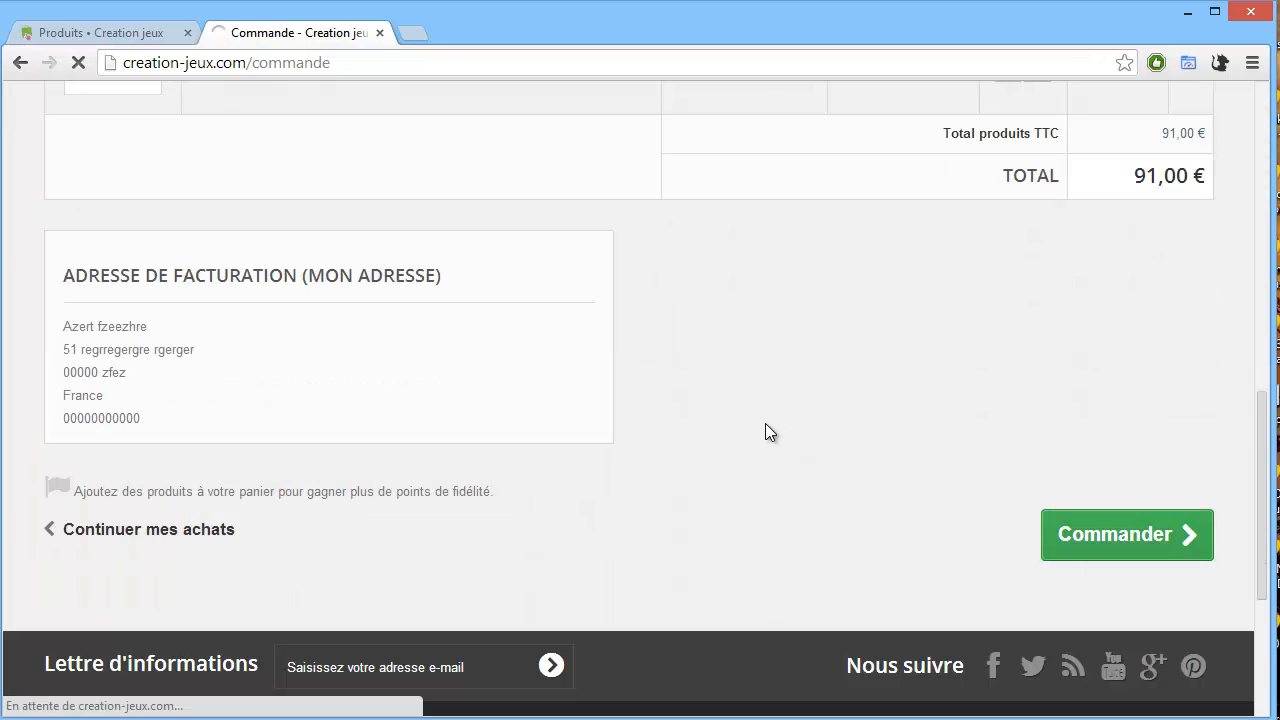
scroll(769, 425, "down", 2)
scroll(757, 426, "down", 4)
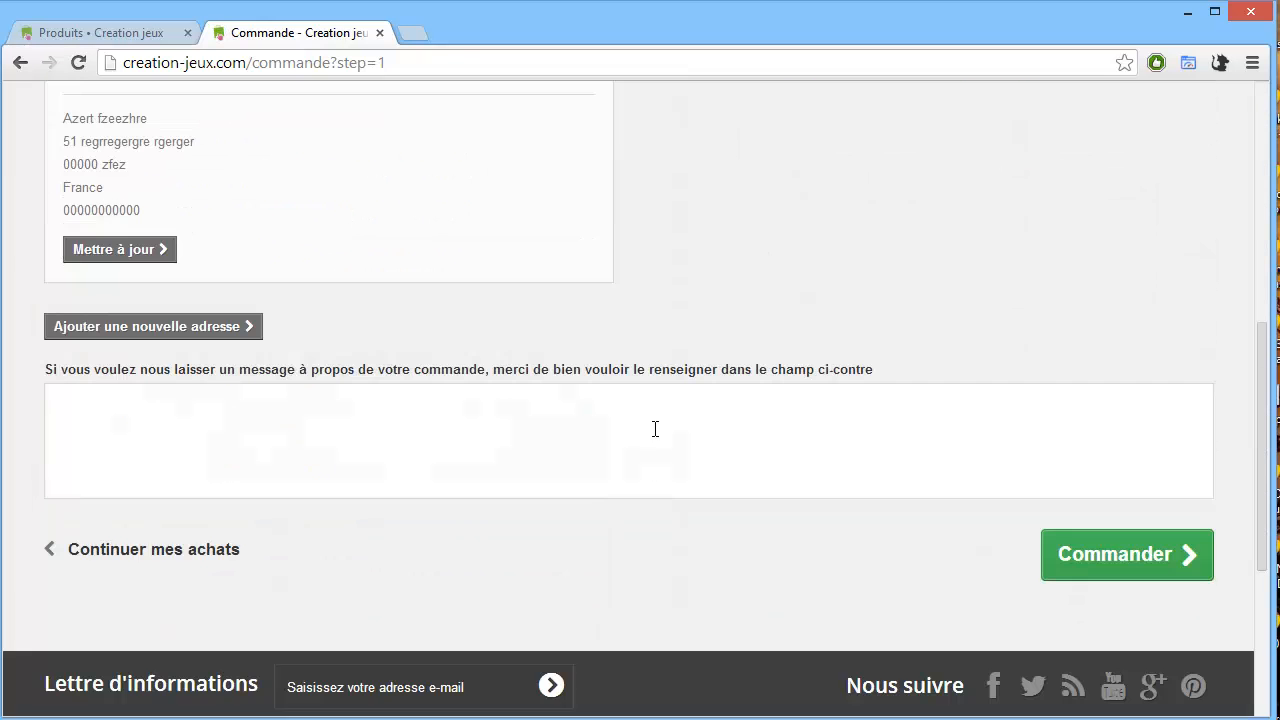
left_click(1082, 556)
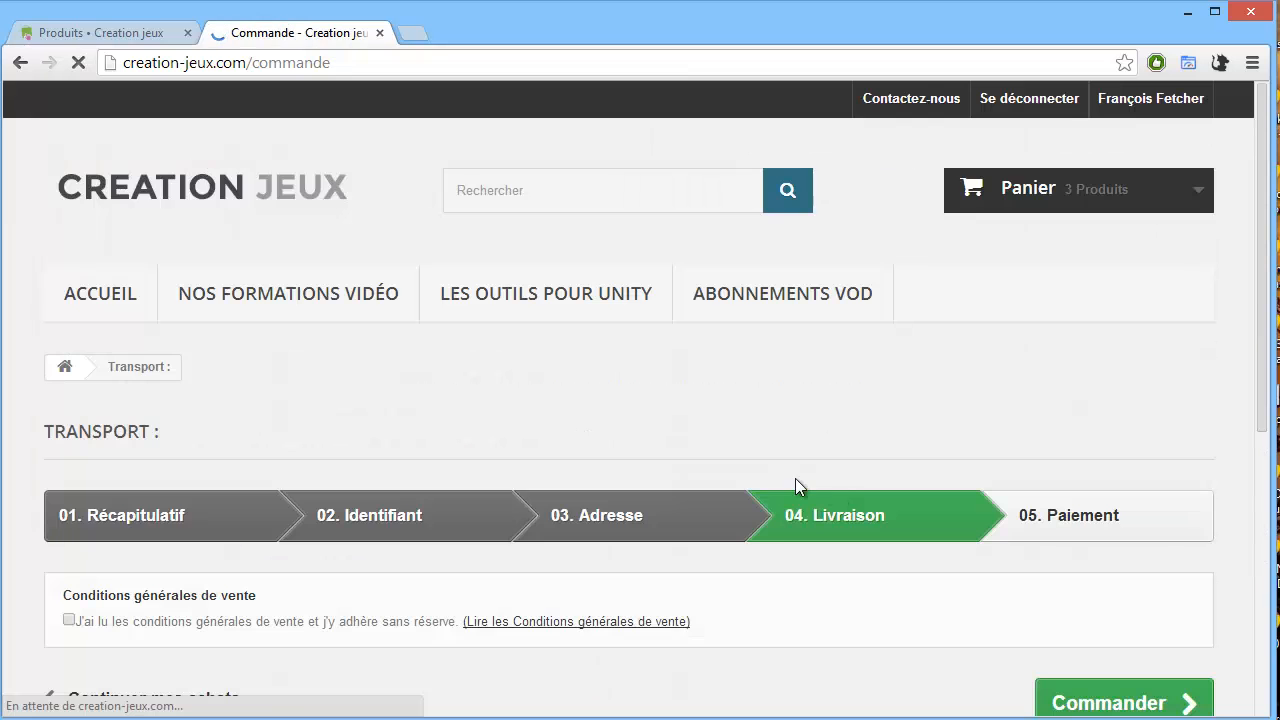
- Accept the general terms of sale and continue to the payment stage
scroll(700, 460, "down", 4)
left_click(72, 222)
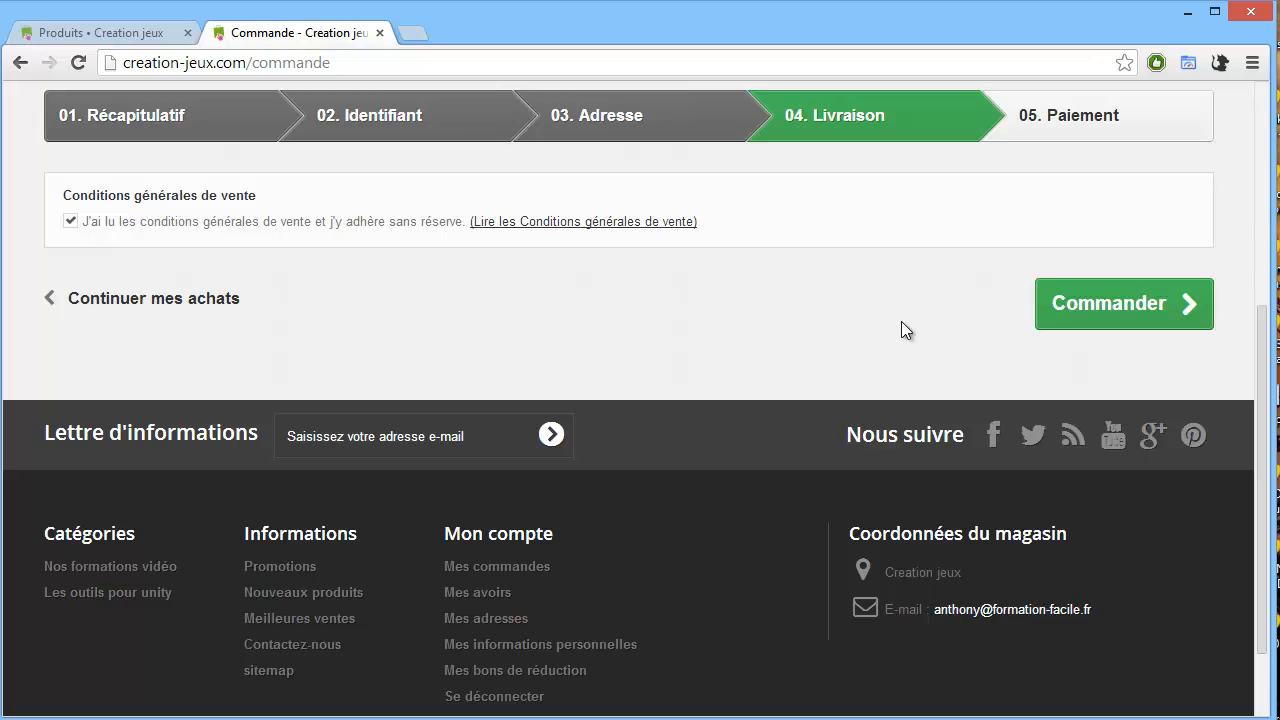
left_click(1055, 310)
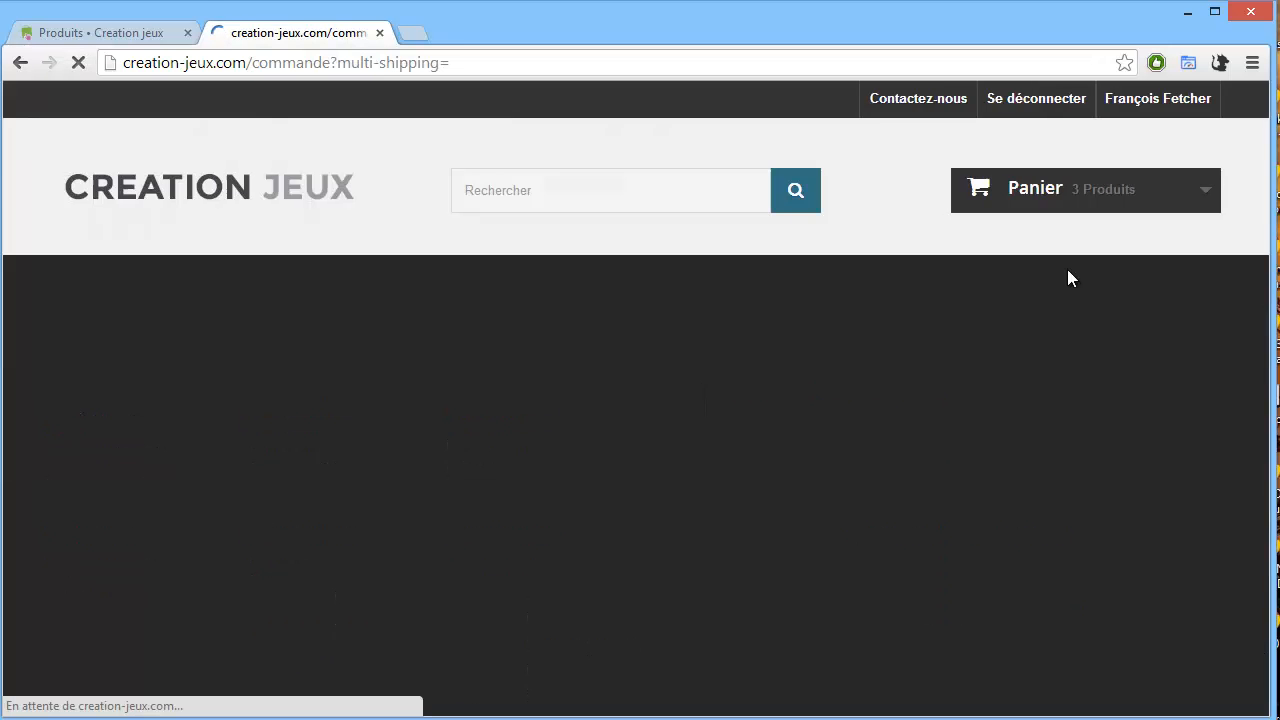
- Review the discounted products in the payment summary and choose to pay by cheque
scroll(838, 395, "down", 6)
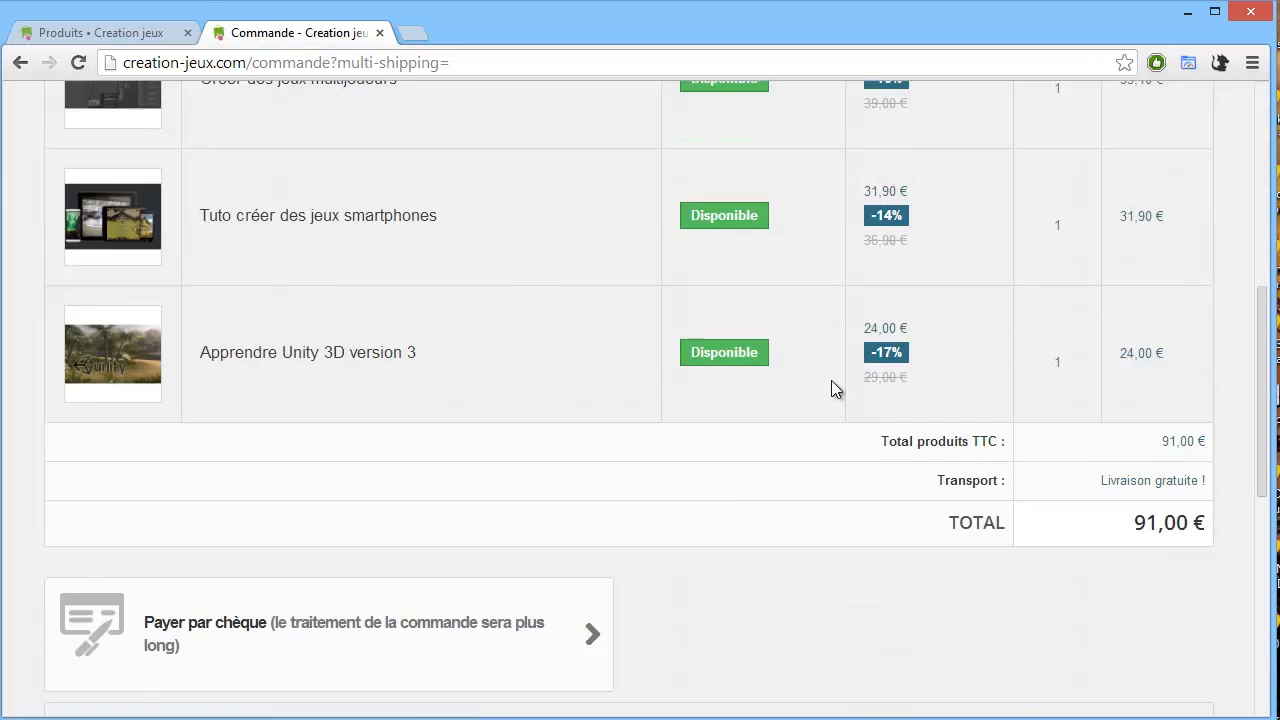
scroll(831, 380, "down", 3)
scroll(831, 381, "up", 9)
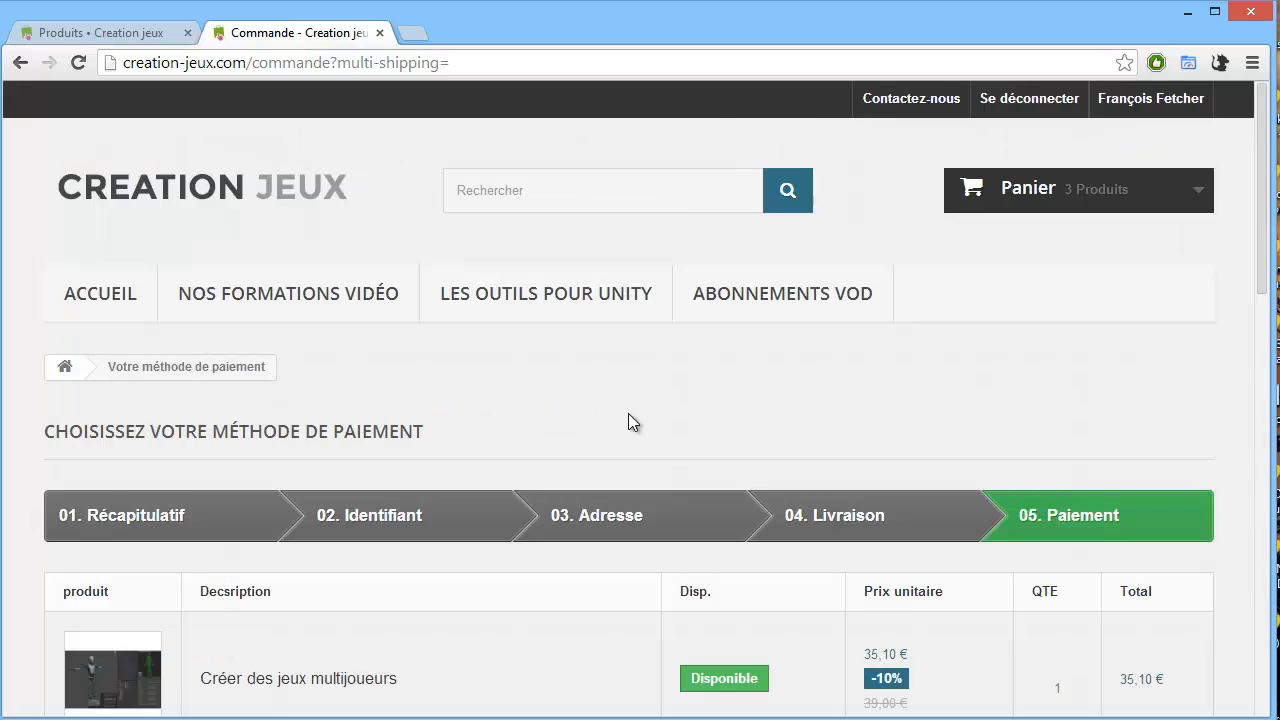
scroll(583, 398, "down", 2)
scroll(526, 420, "down", 5)
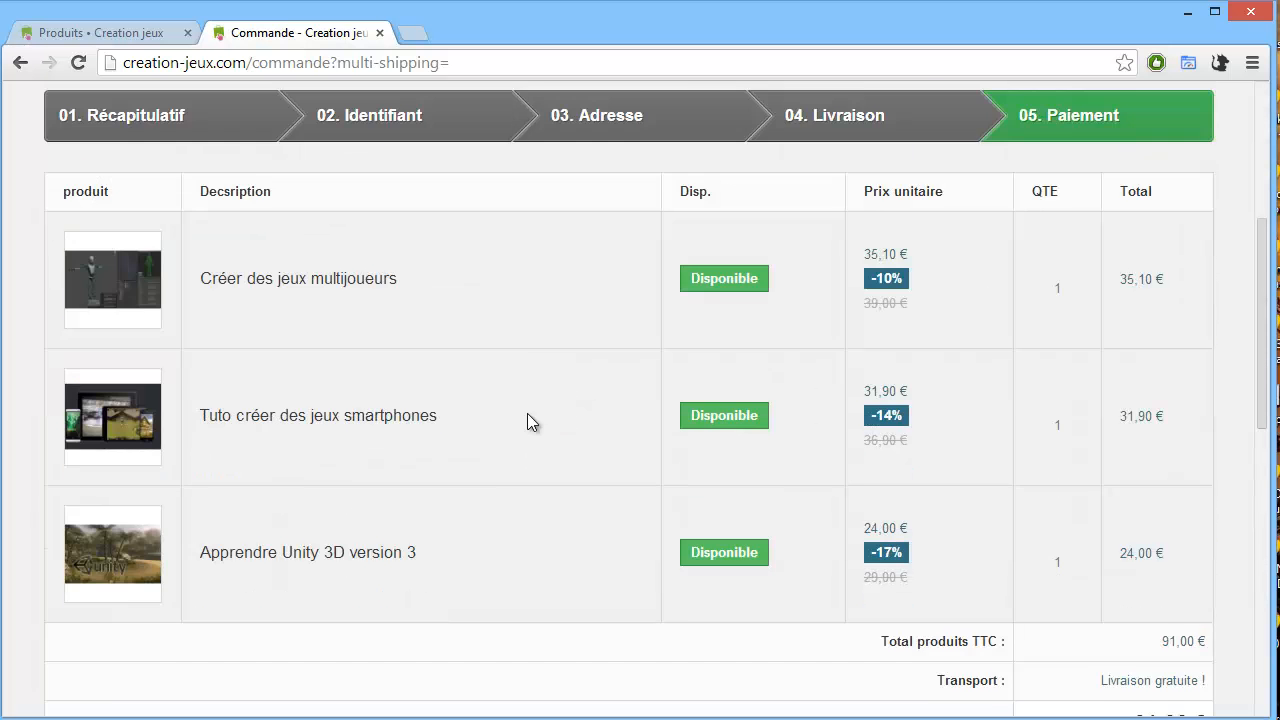
scroll(469, 452, "down", 1)
left_click(370, 428)
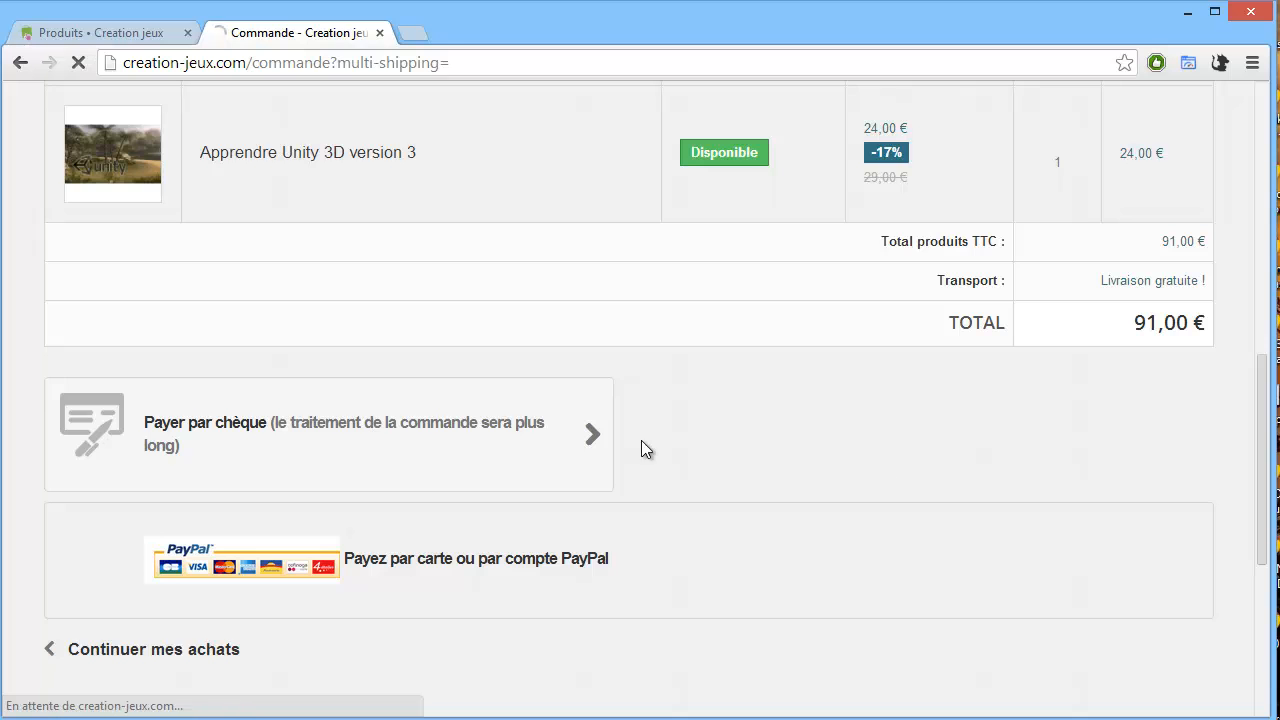
- Confirm the cheque order and review the payment instructions on the confirmation page
scroll(880, 460, "down", 3)
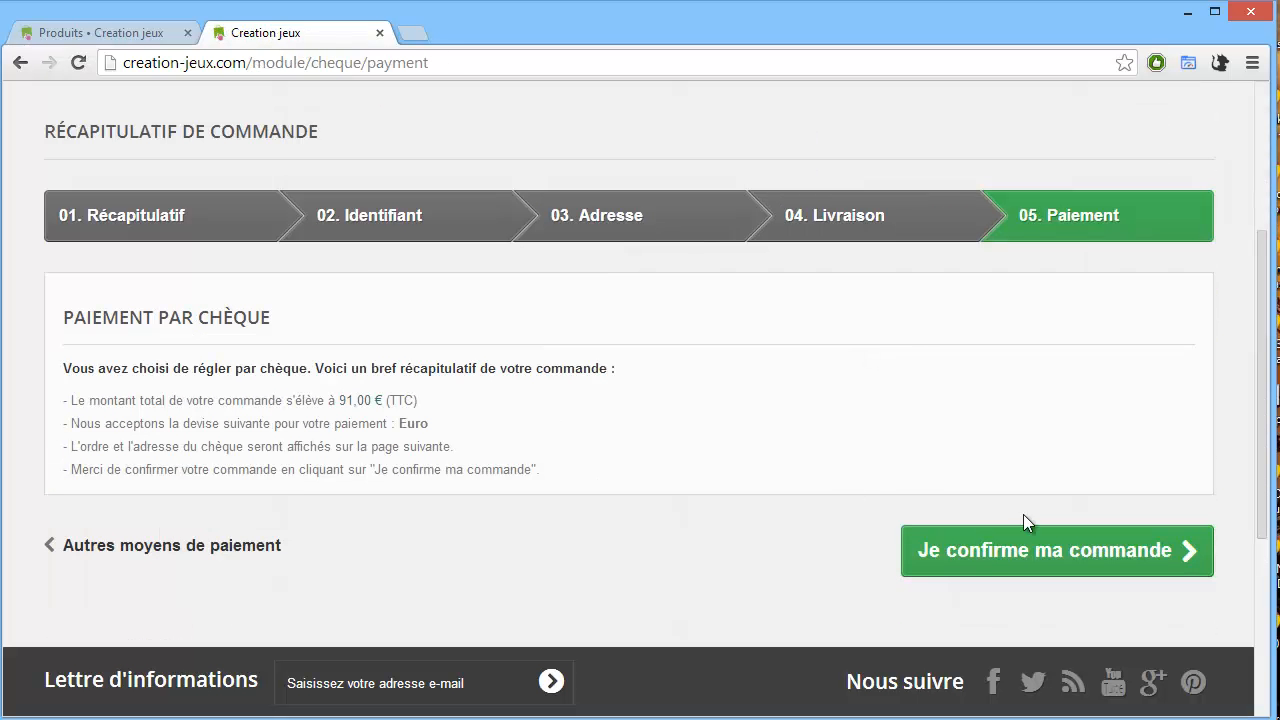
left_click(1035, 550)
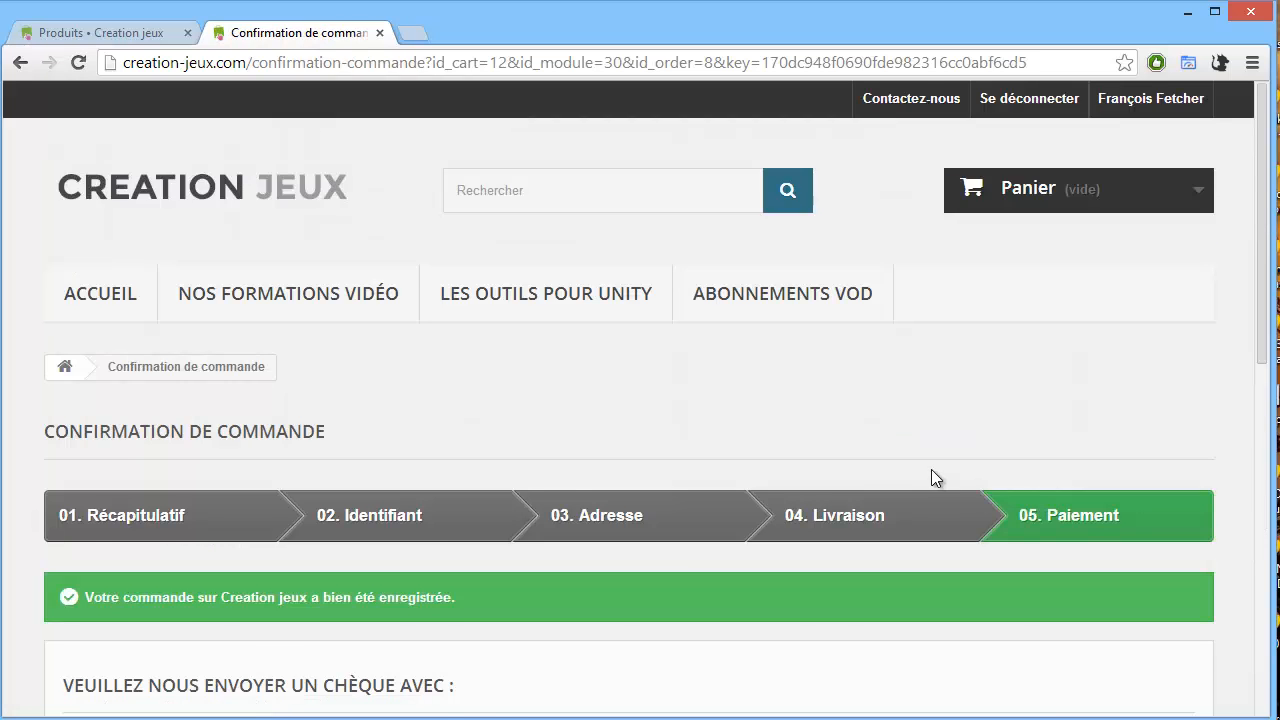
scroll(760, 418, "down", 2)
scroll(757, 412, "down", 1)
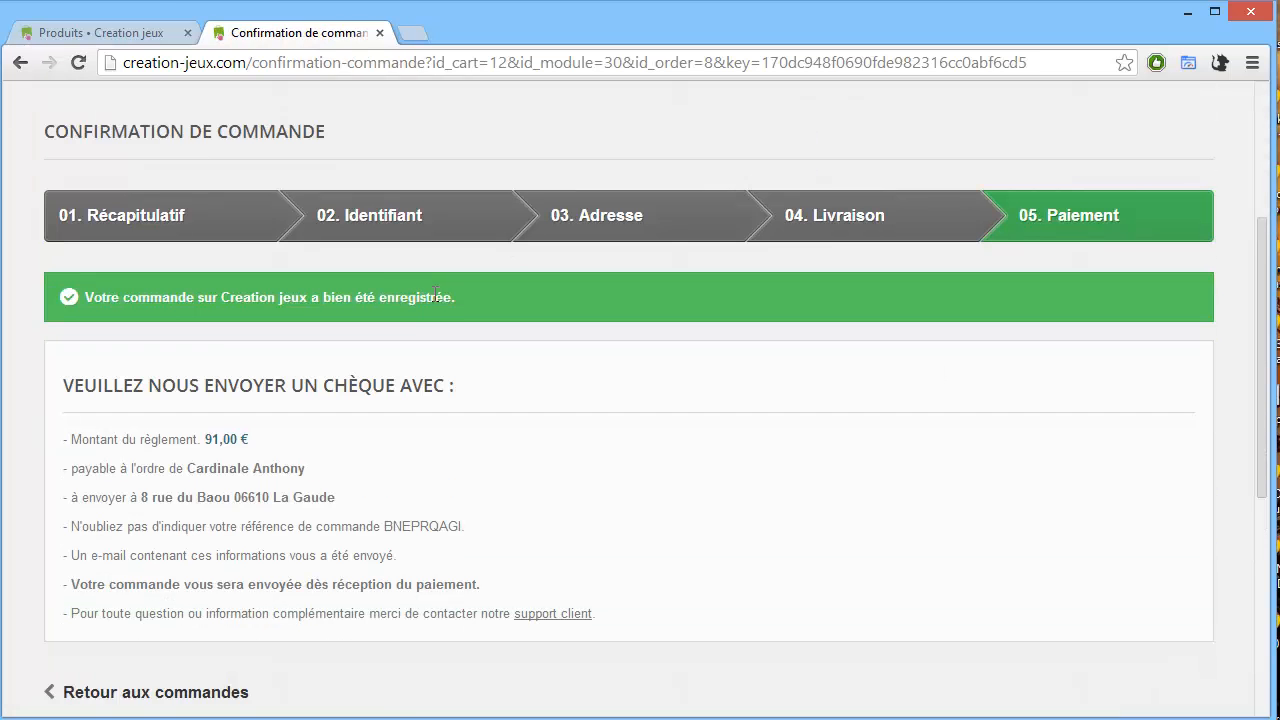
- Switch to the PrestaShop back office and open the newest cheque order from the orders list
left_click(132, 33)
mouse_move(37, 248)
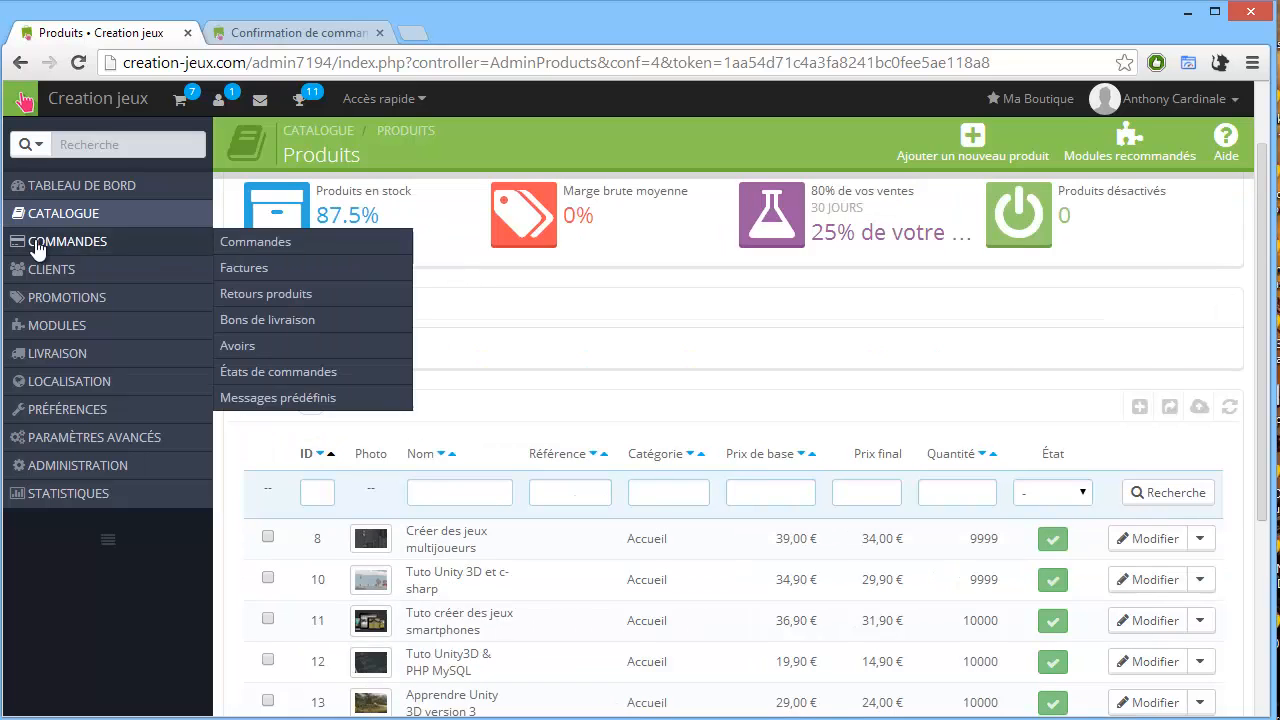
left_click(224, 243)
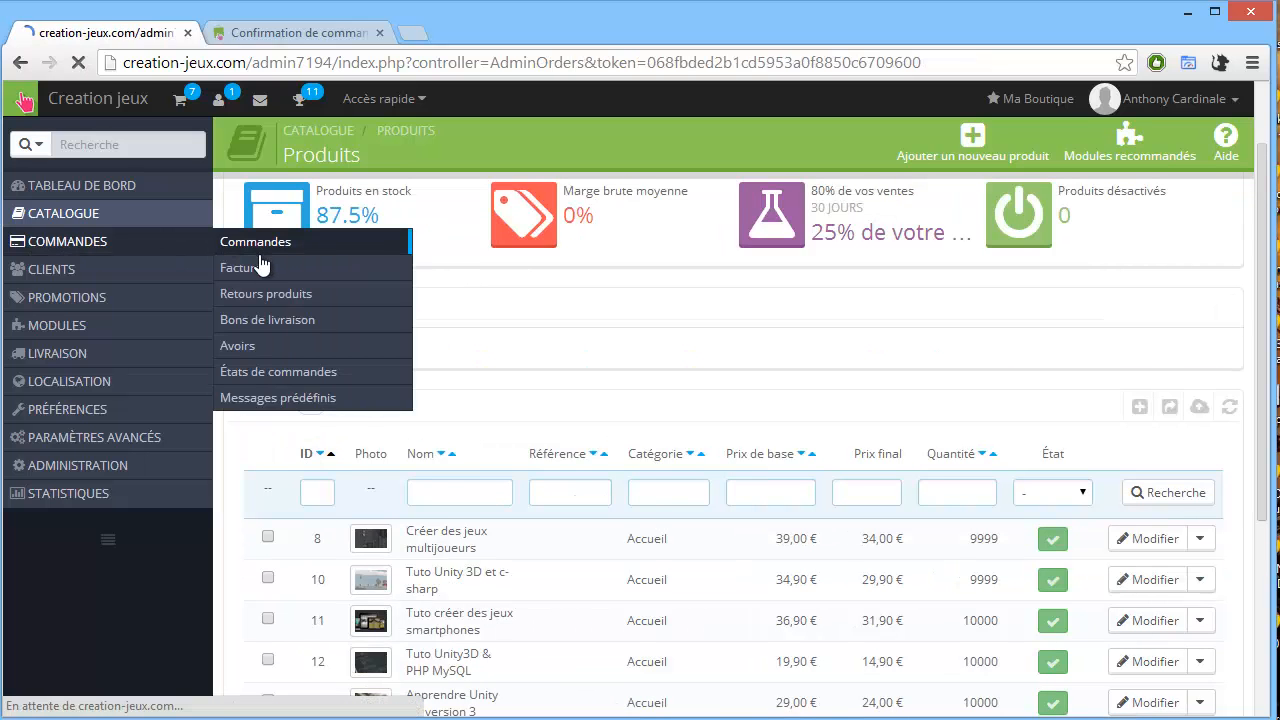
scroll(572, 368, "down", 1)
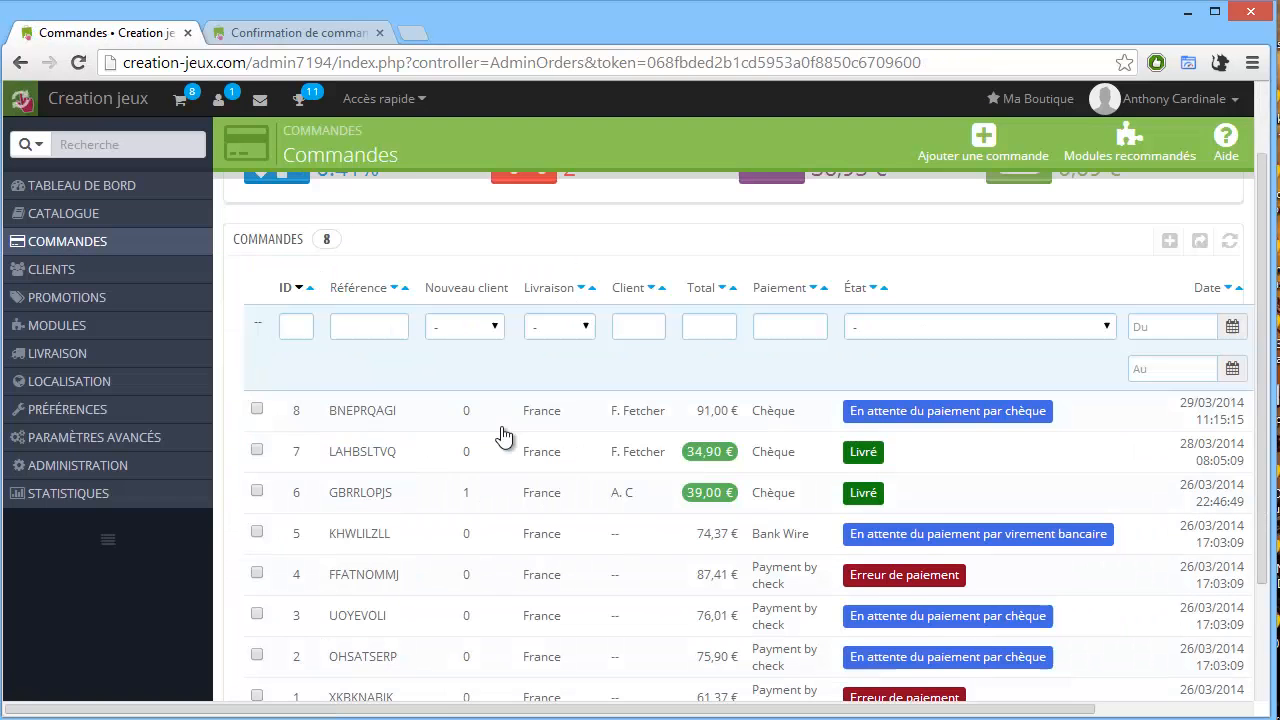
left_click(383, 416)
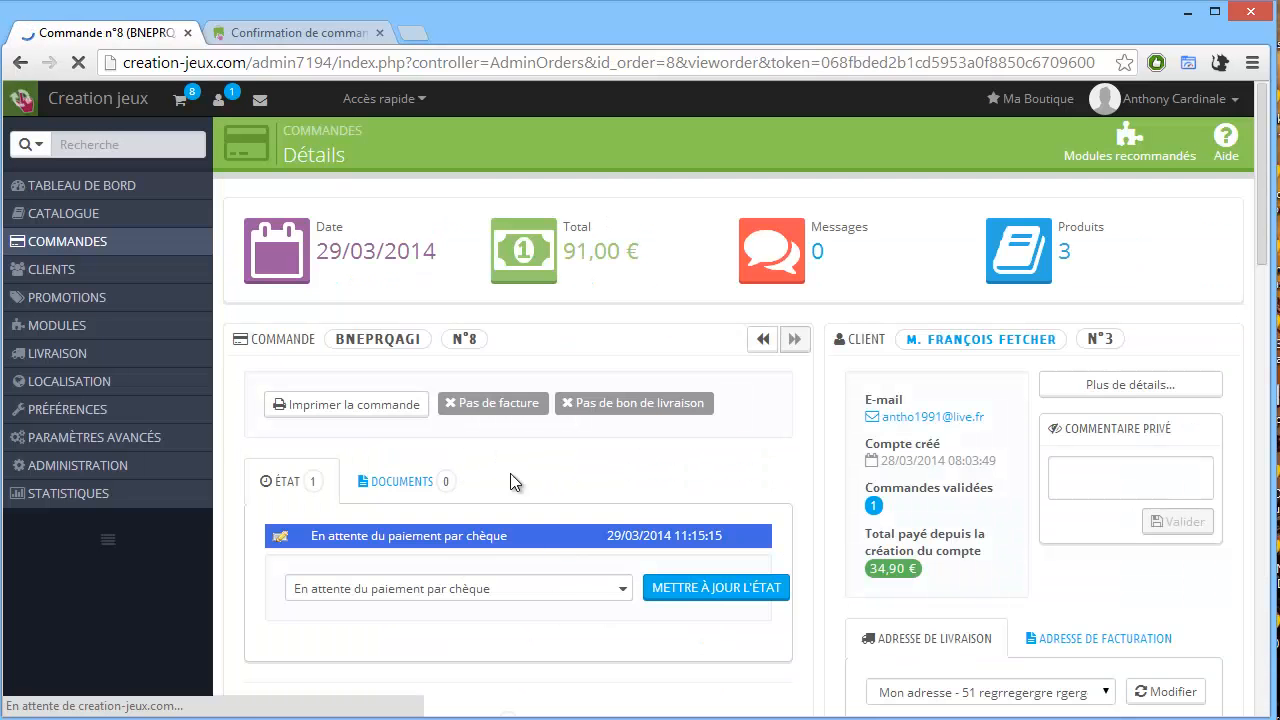
- Update the newest cheque order's status to Livré
left_click(557, 585)
scroll(420, 630, "down", 2)
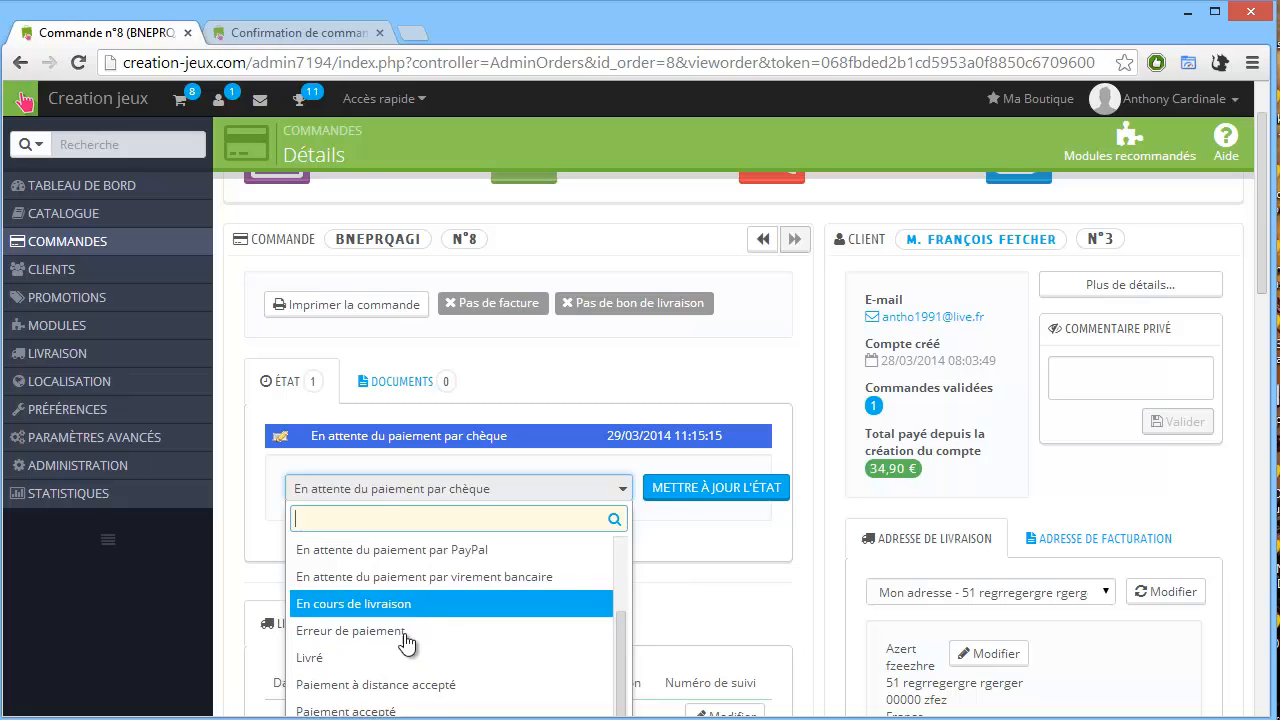
left_click(380, 657)
left_click(705, 490)
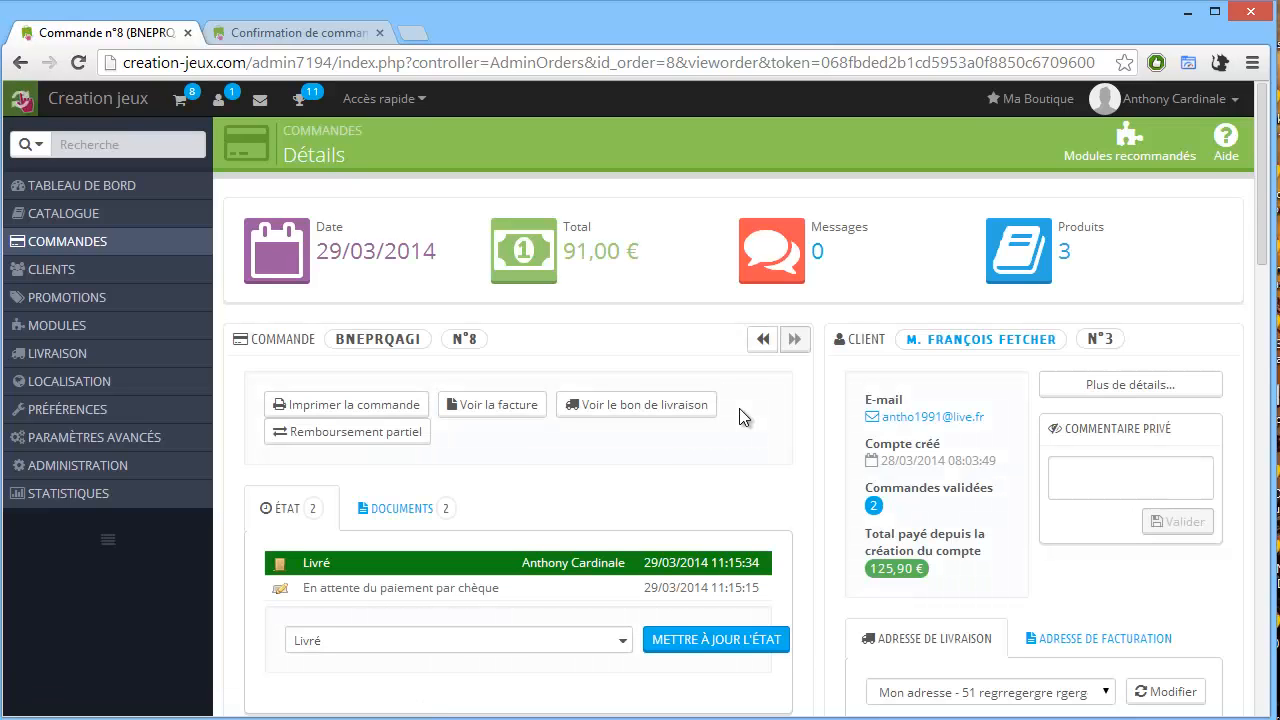
- Download the order's invoice, check the discount on each product line in the PDF, and close it
left_click(533, 407)
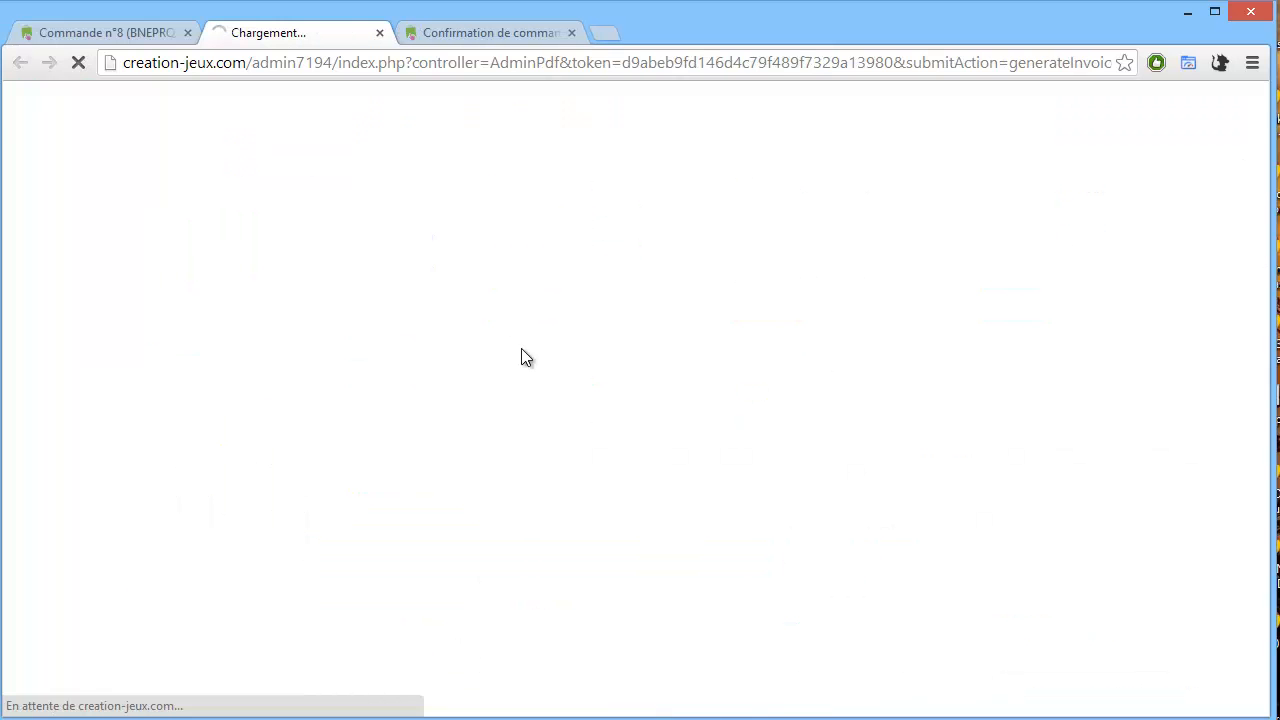
scroll(643, 366, "down", 2)
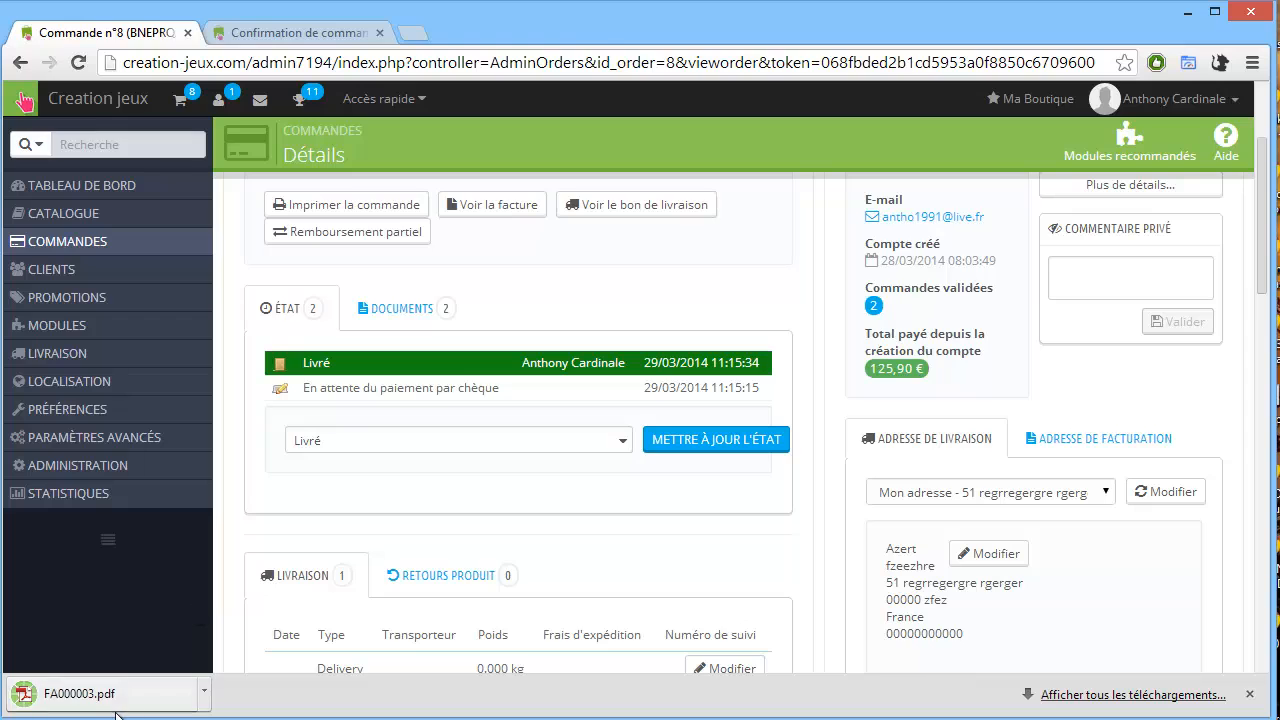
left_click(79, 702)
scroll(739, 208, "down", 2)
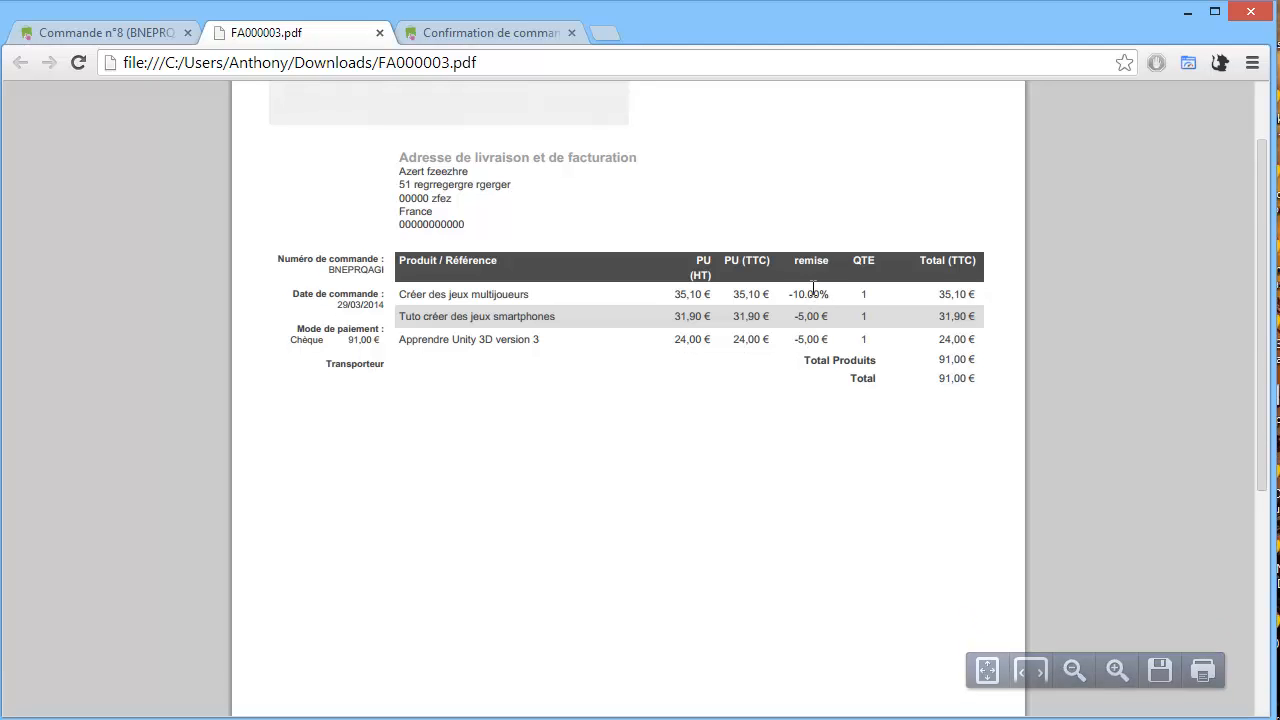
left_click(379, 34)
- Review the order's details, including the customer's total paid, delivery, payment, products and sources
scroll(578, 356, "up", 2)
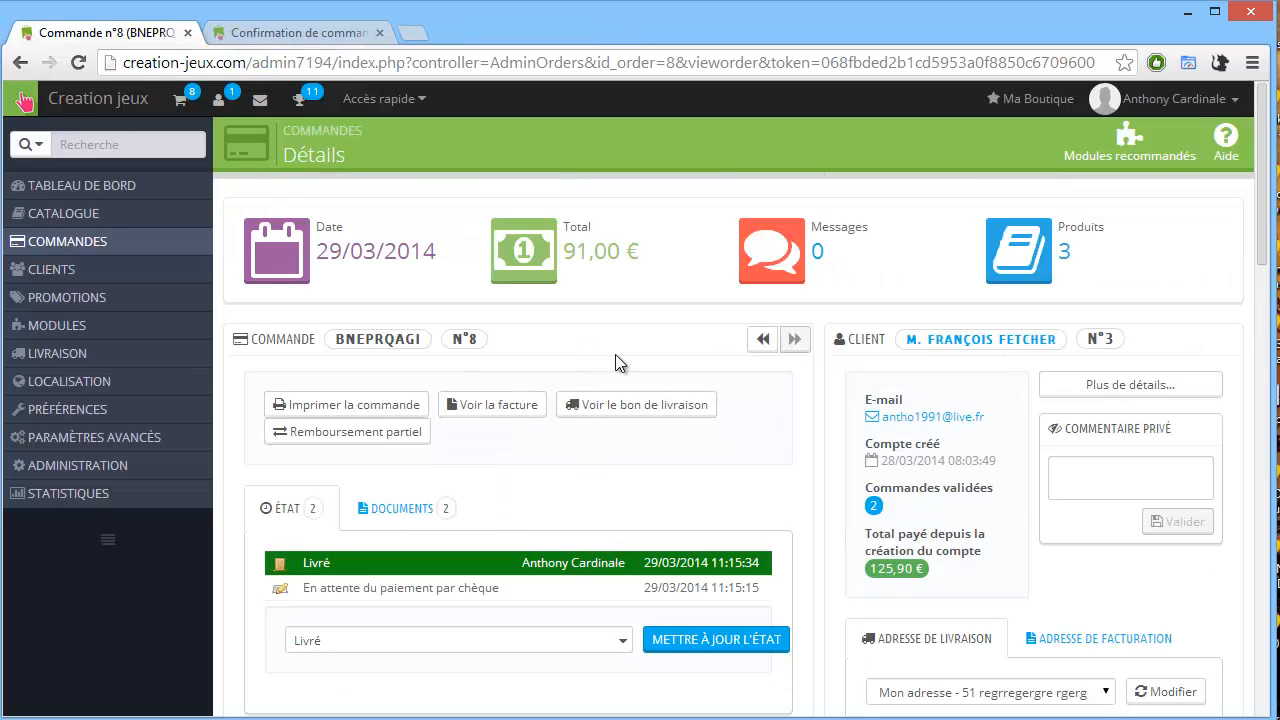
left_click_drag(898, 540, 950, 552)
scroll(1074, 532, "down", 1)
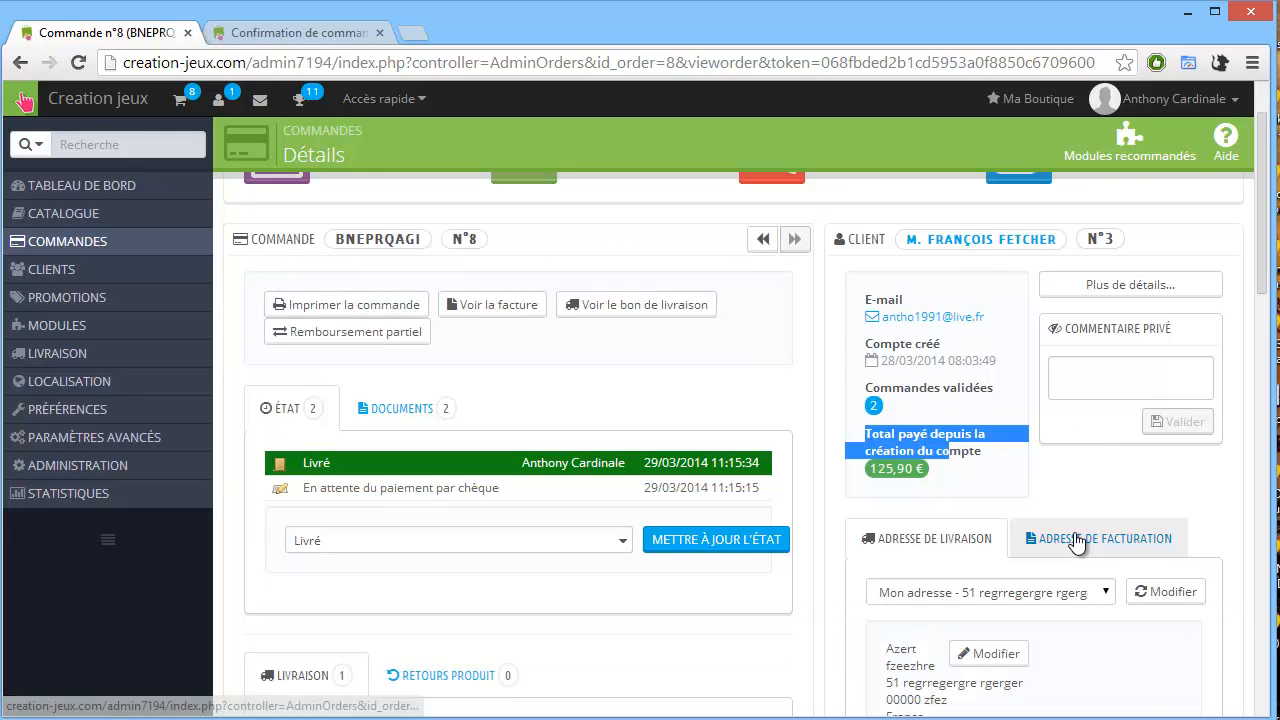
scroll(1003, 538, "down", 3)
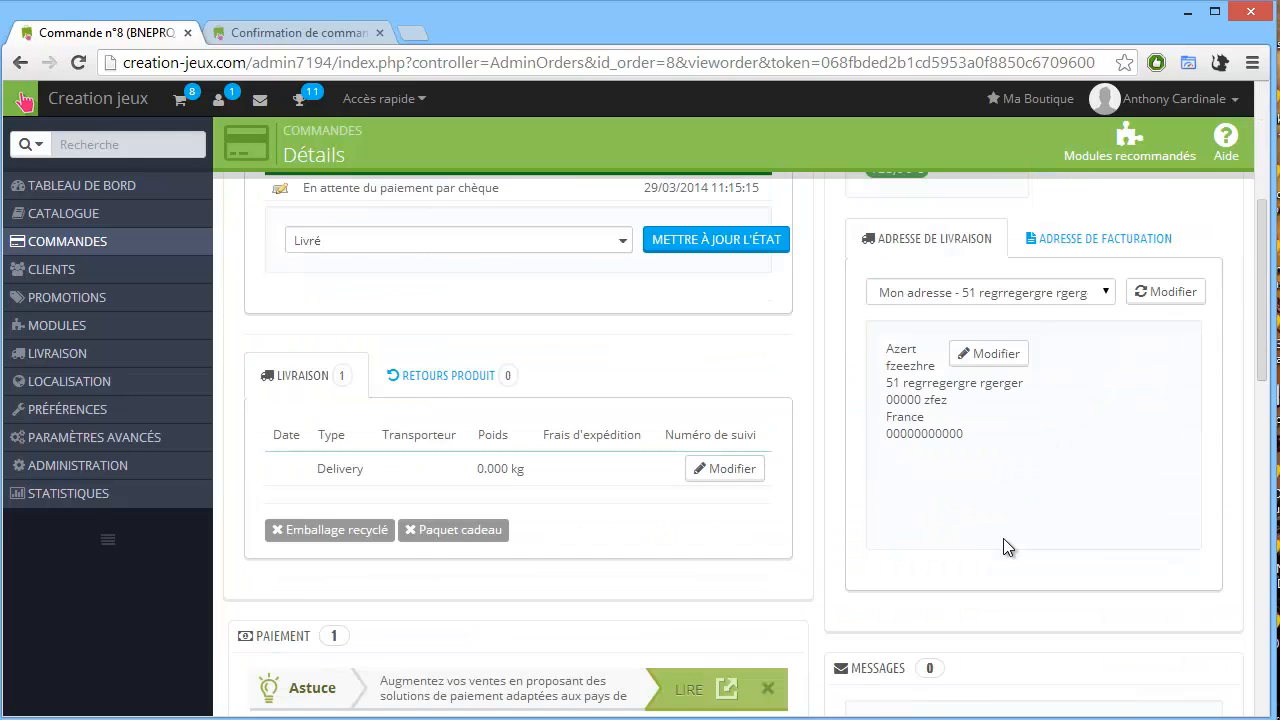
scroll(1004, 542, "down", 2)
scroll(1004, 540, "down", 5)
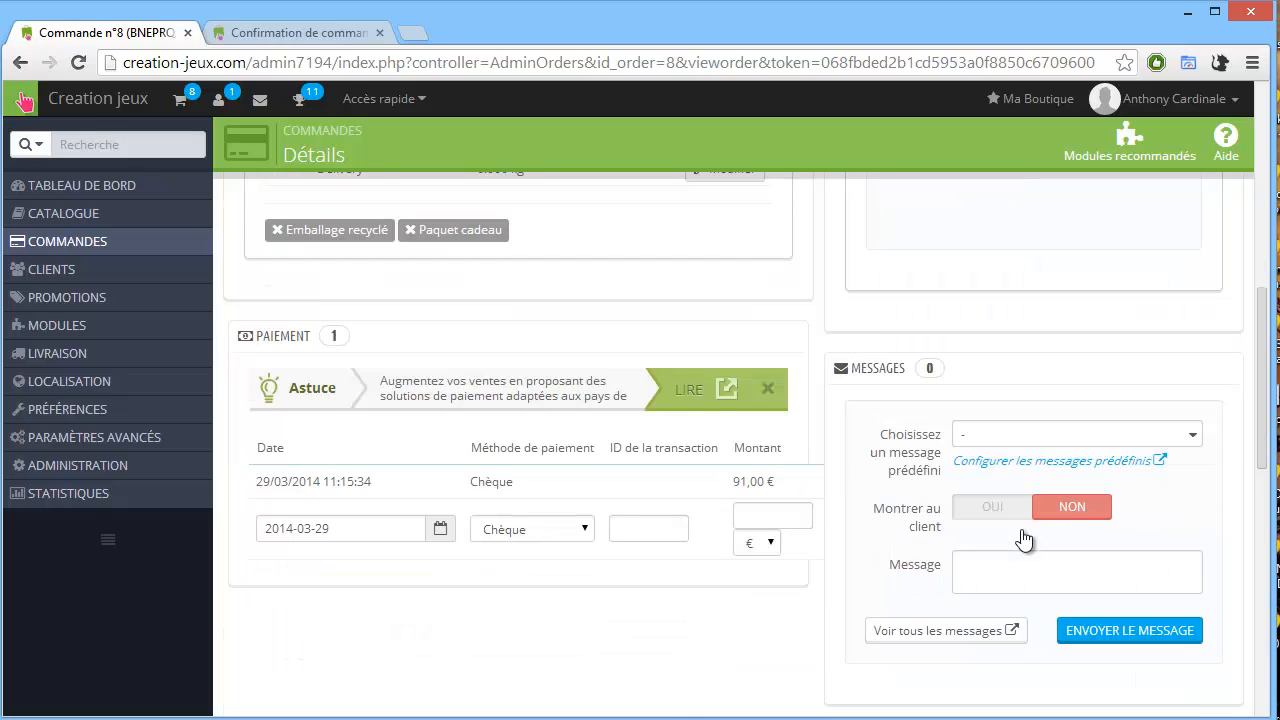
scroll(986, 531, "down", 3)
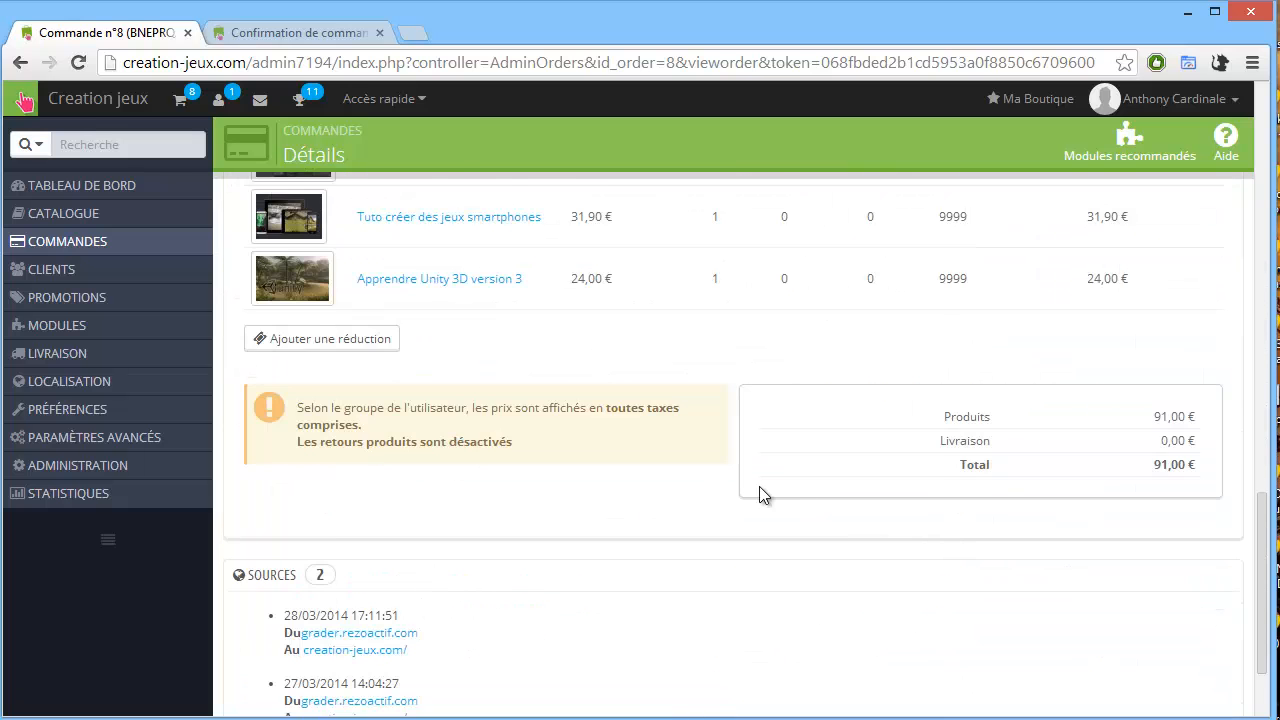
scroll(759, 486, "down", 2)
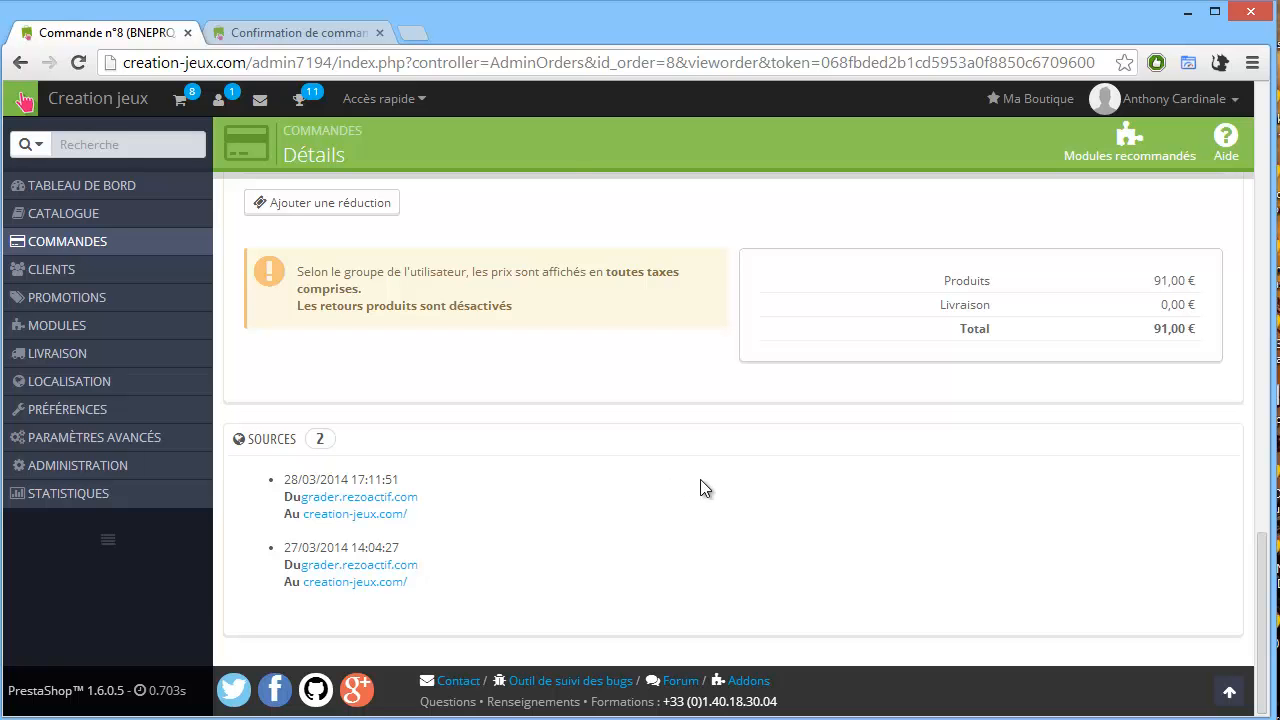
scroll(706, 477, "up", 6)
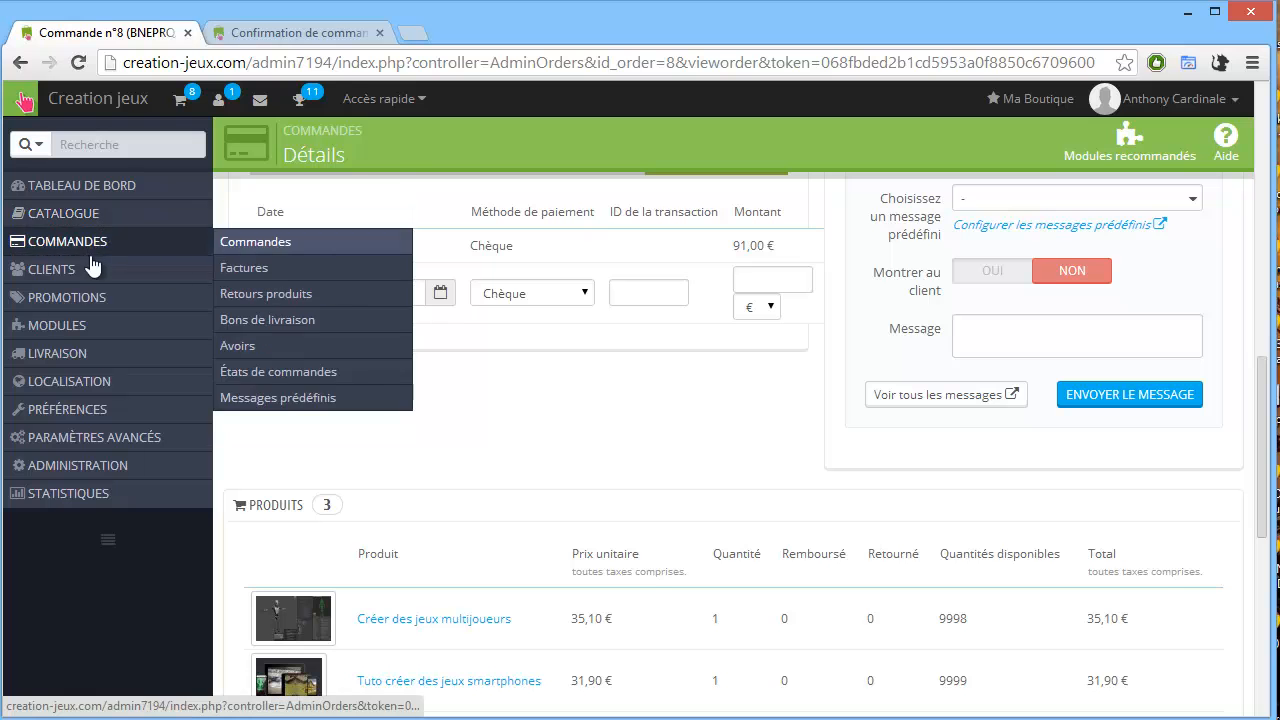
- Open the record of the customer who placed the order from the customer list
mouse_move(157, 264)
left_click(229, 272)
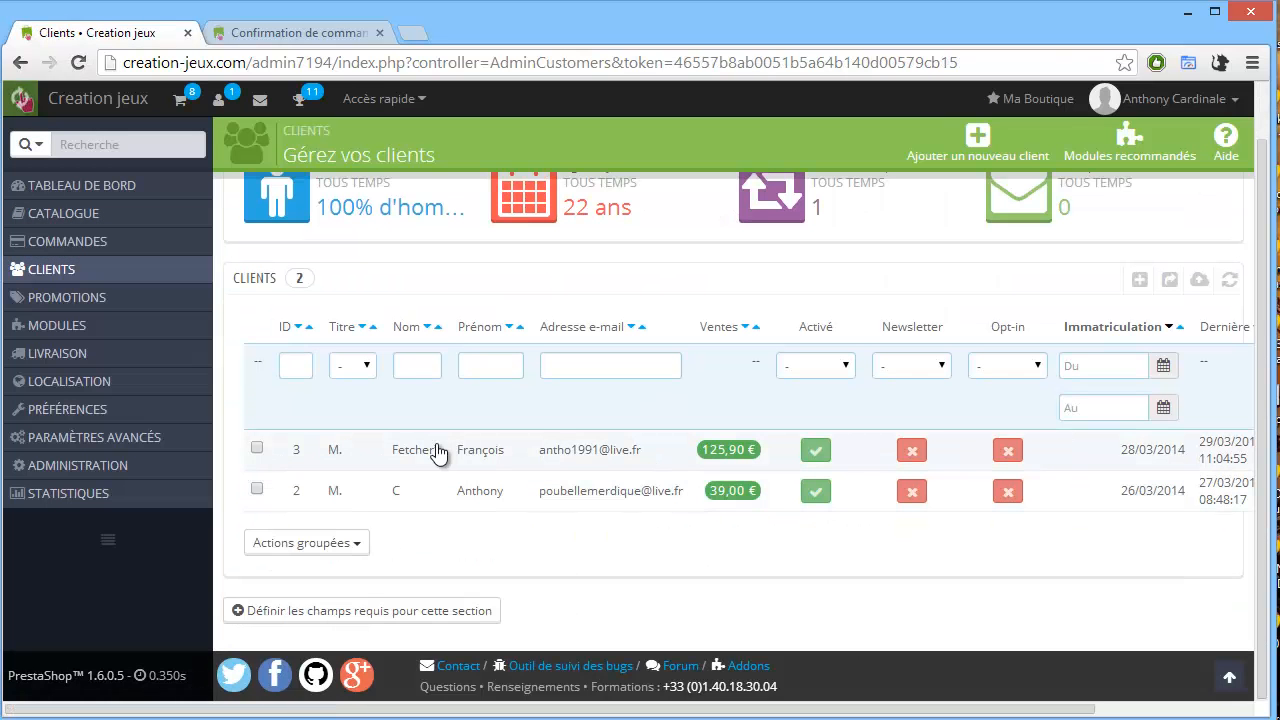
left_click(425, 452)
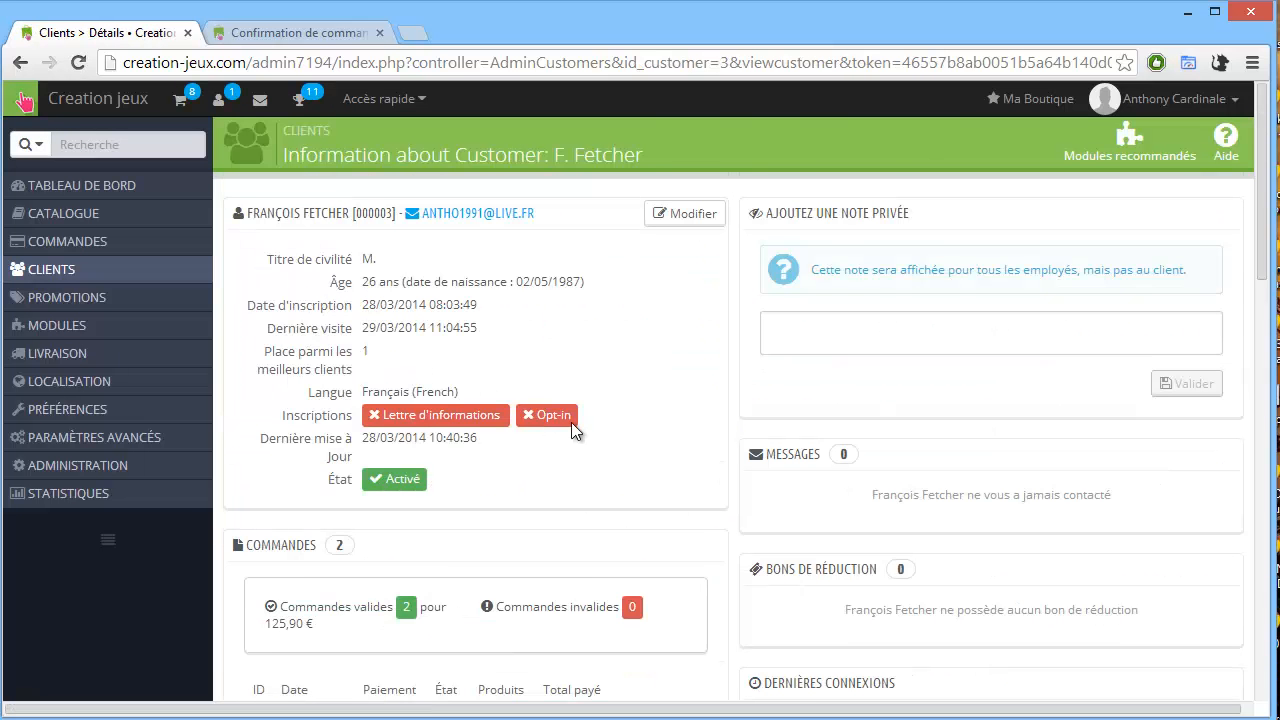
- Examine the customer's orders, carts, recent connections, purchased products and group
scroll(456, 388, "down", 1)
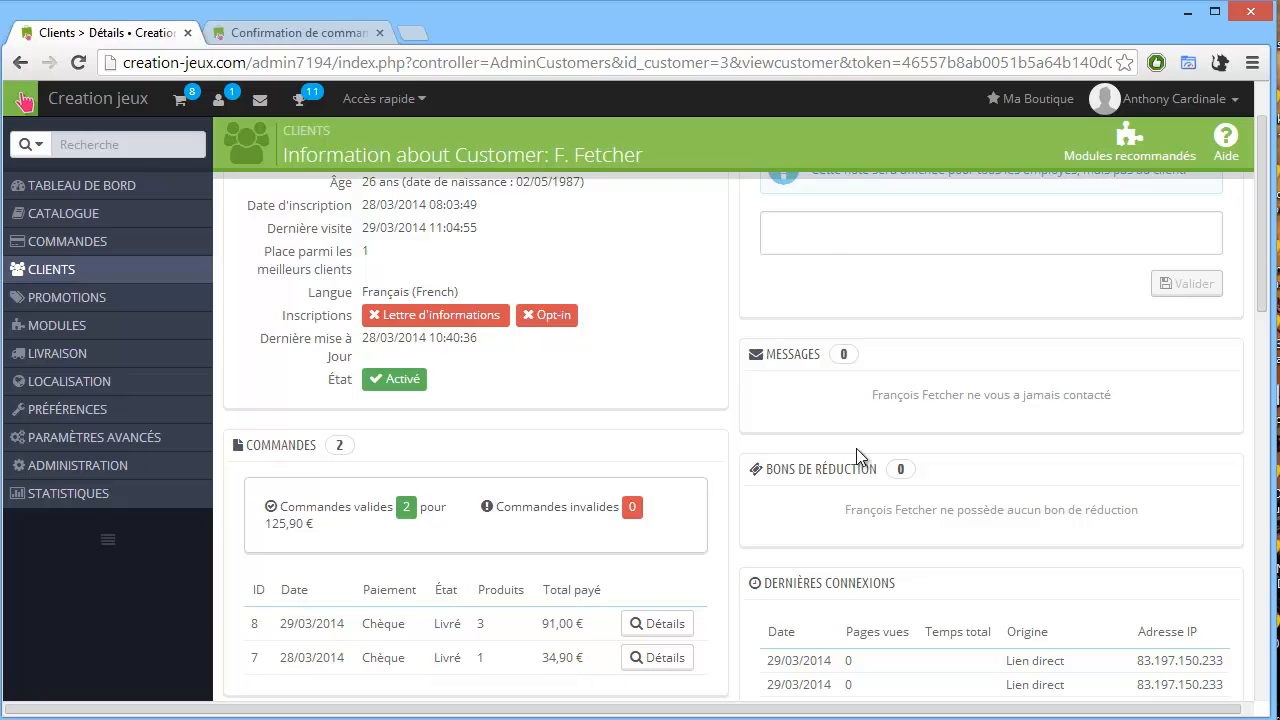
scroll(856, 448, "down", 1)
scroll(708, 423, "down", 1)
scroll(498, 373, "down", 1)
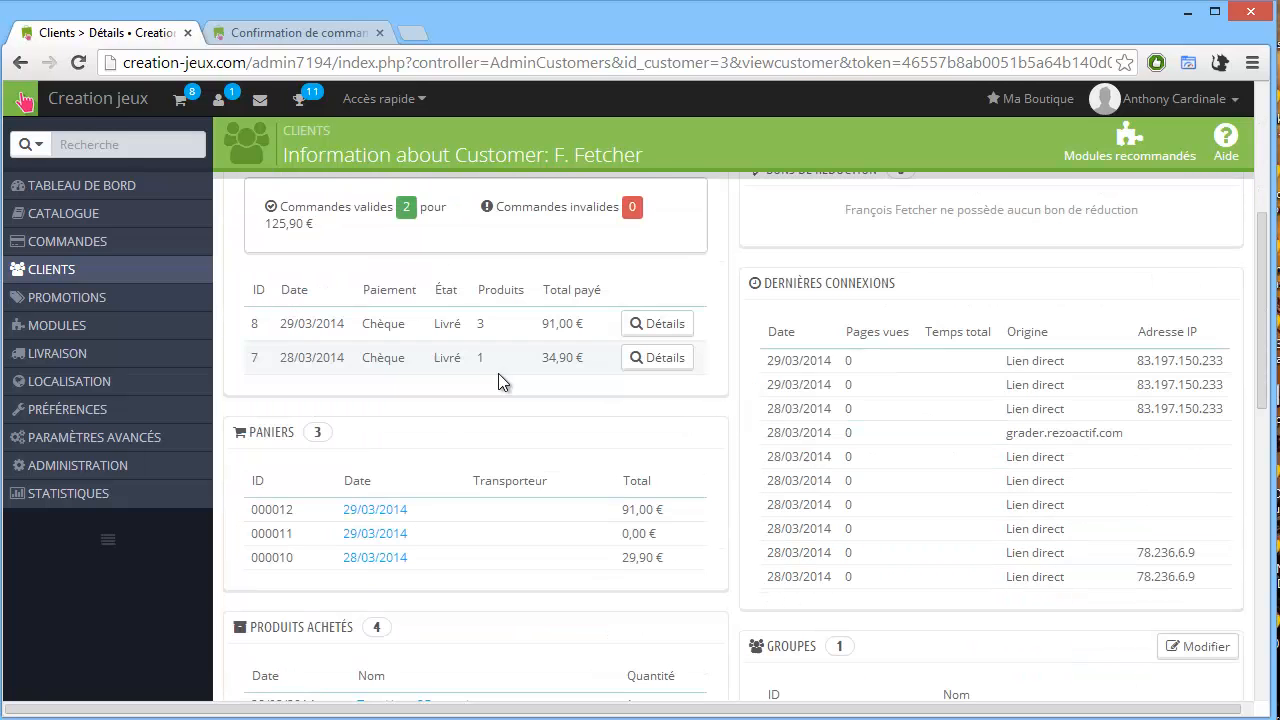
scroll(700, 382, "down", 2)
scroll(830, 386, "up", 1)
scroll(845, 385, "down", 1)
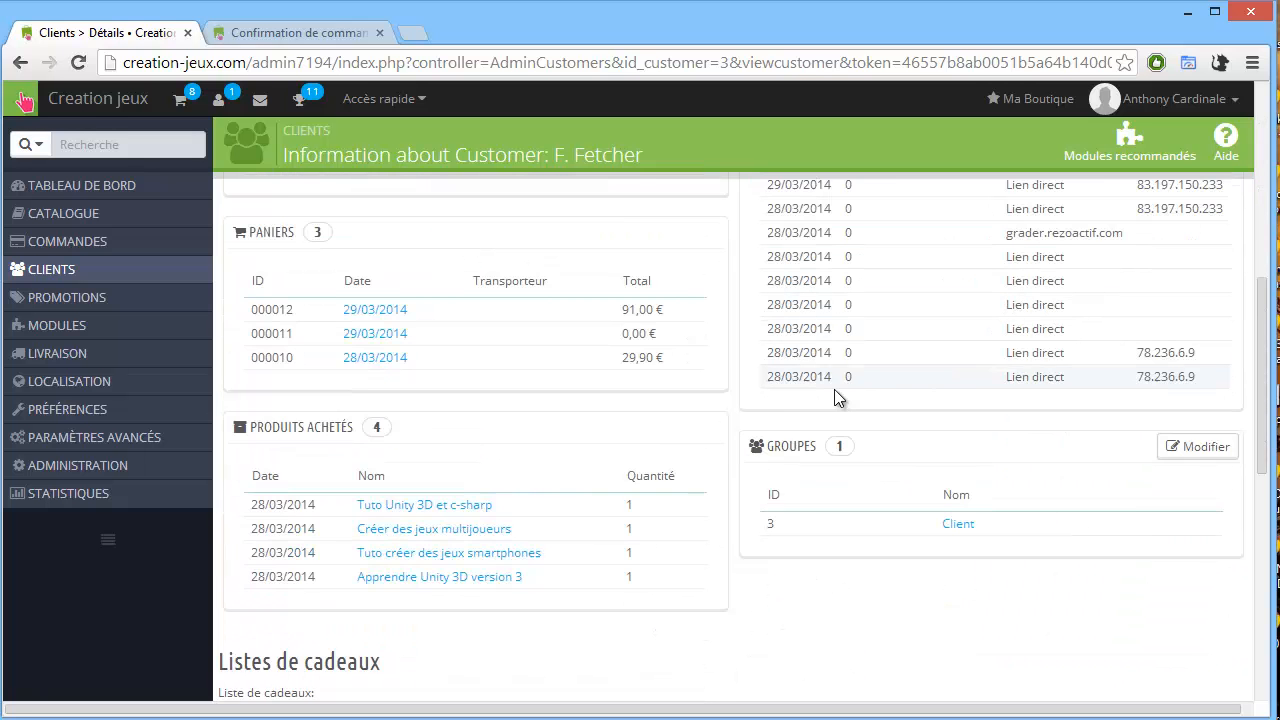
- Examine the customer's gift list, loyalty points status, referral programme and addresses
scroll(760, 400, "down", 1)
scroll(441, 363, "down", 2)
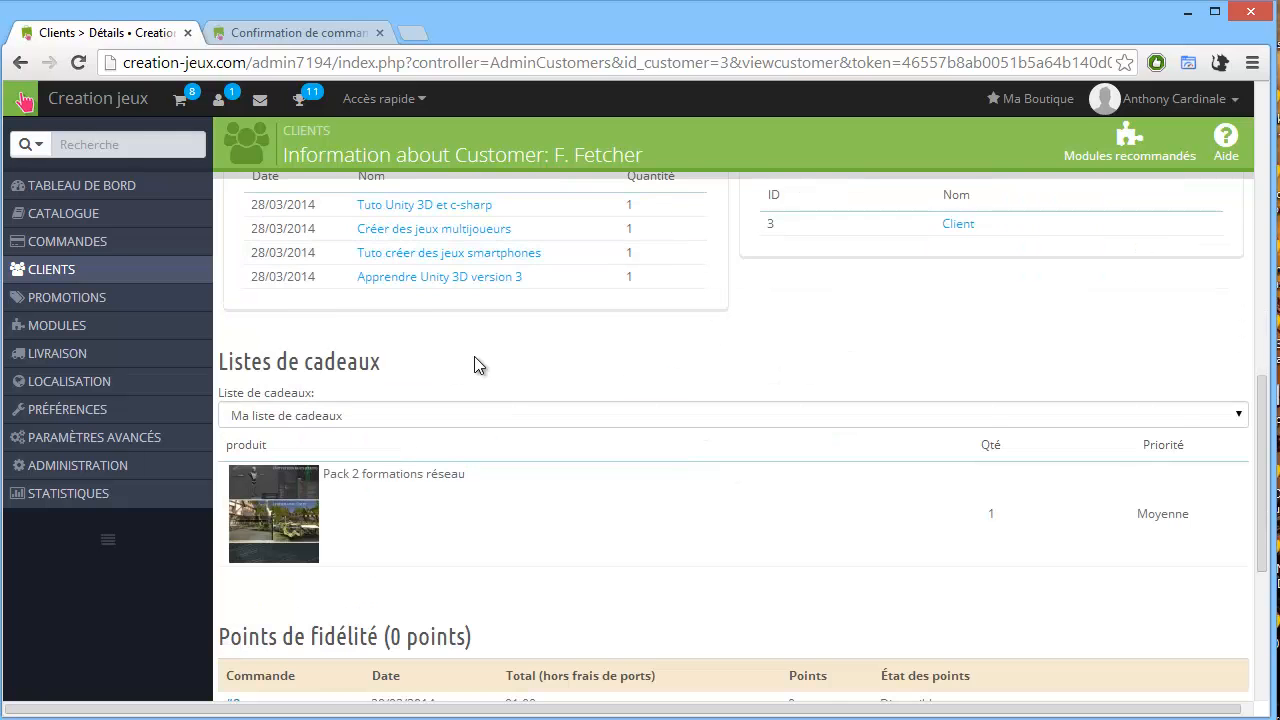
scroll(474, 356, "down", 2)
scroll(481, 351, "down", 1)
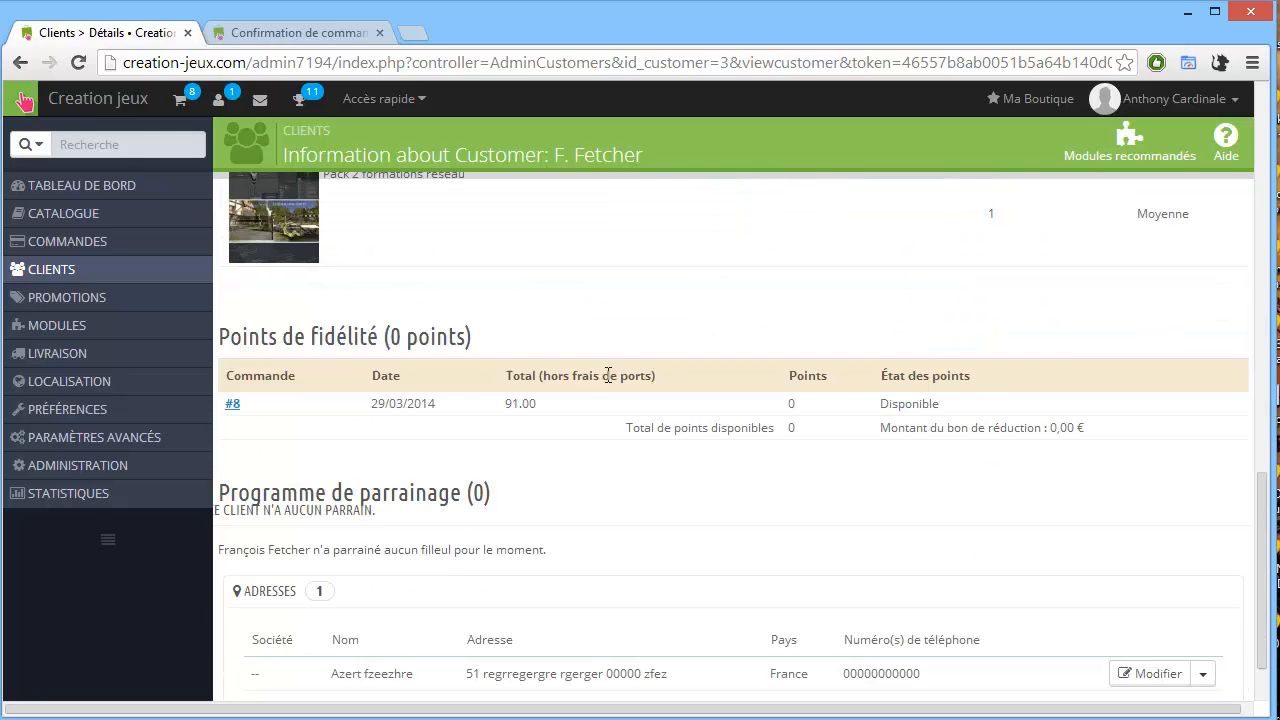
scroll(610, 375, "down", 1)
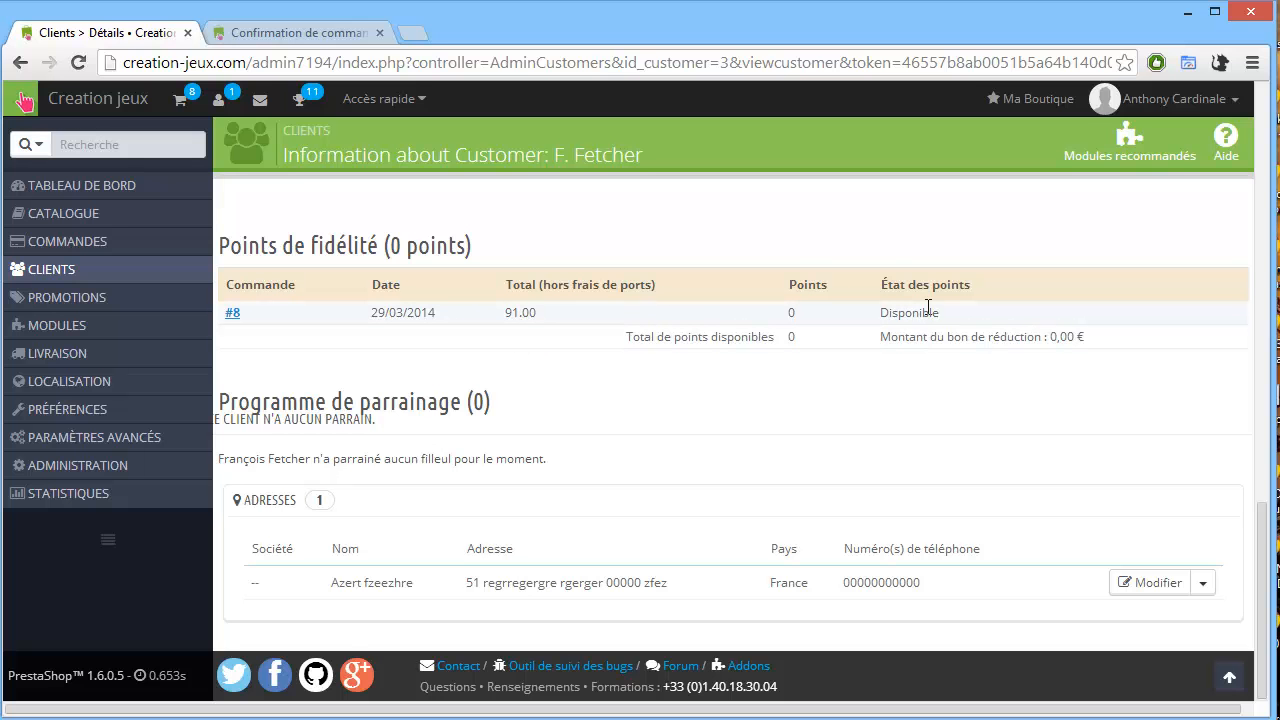
left_click_drag(968, 320, 905, 314)
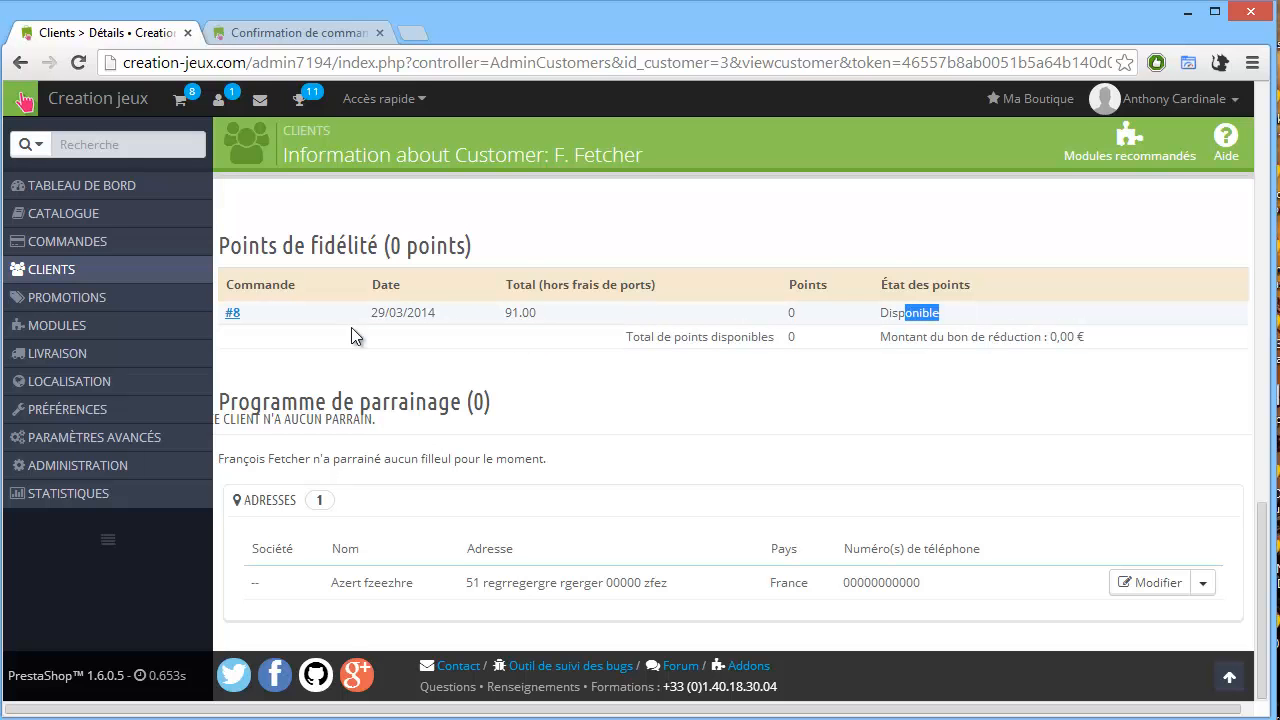
- Open the order linked in the loyalty points and recheck its products, totals and status
left_click(231, 314)
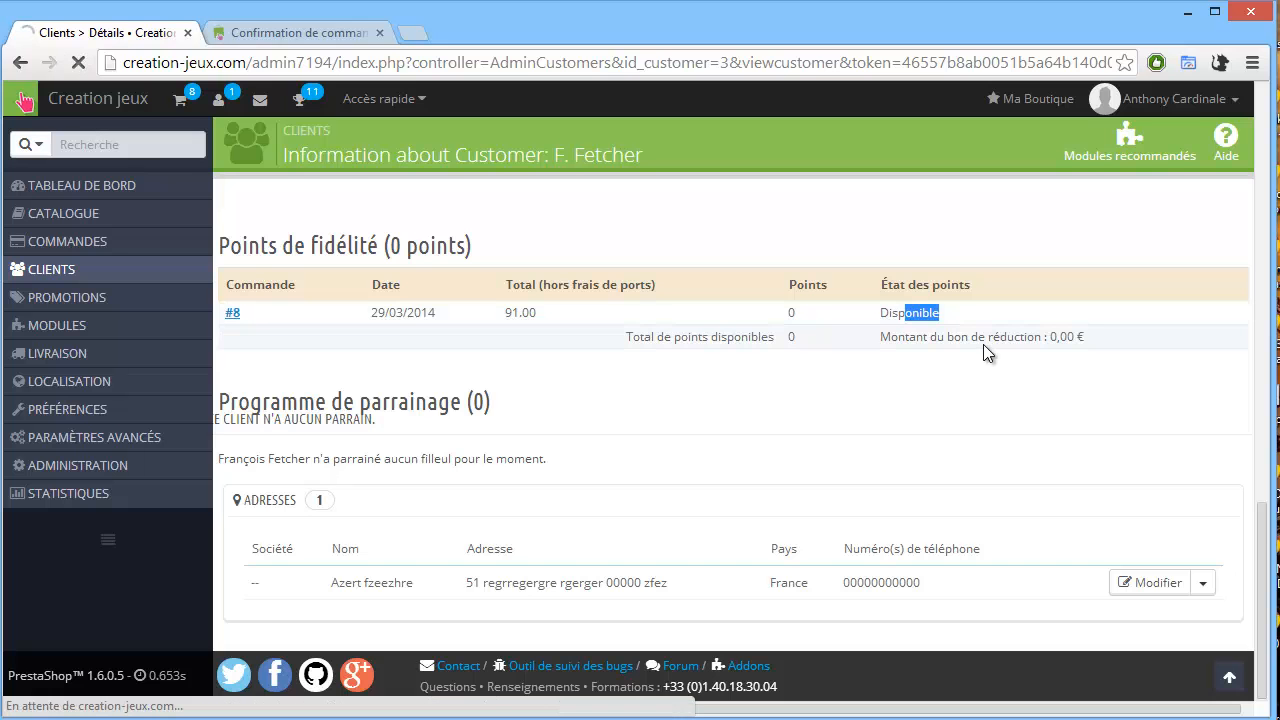
scroll(857, 386, "down", 10)
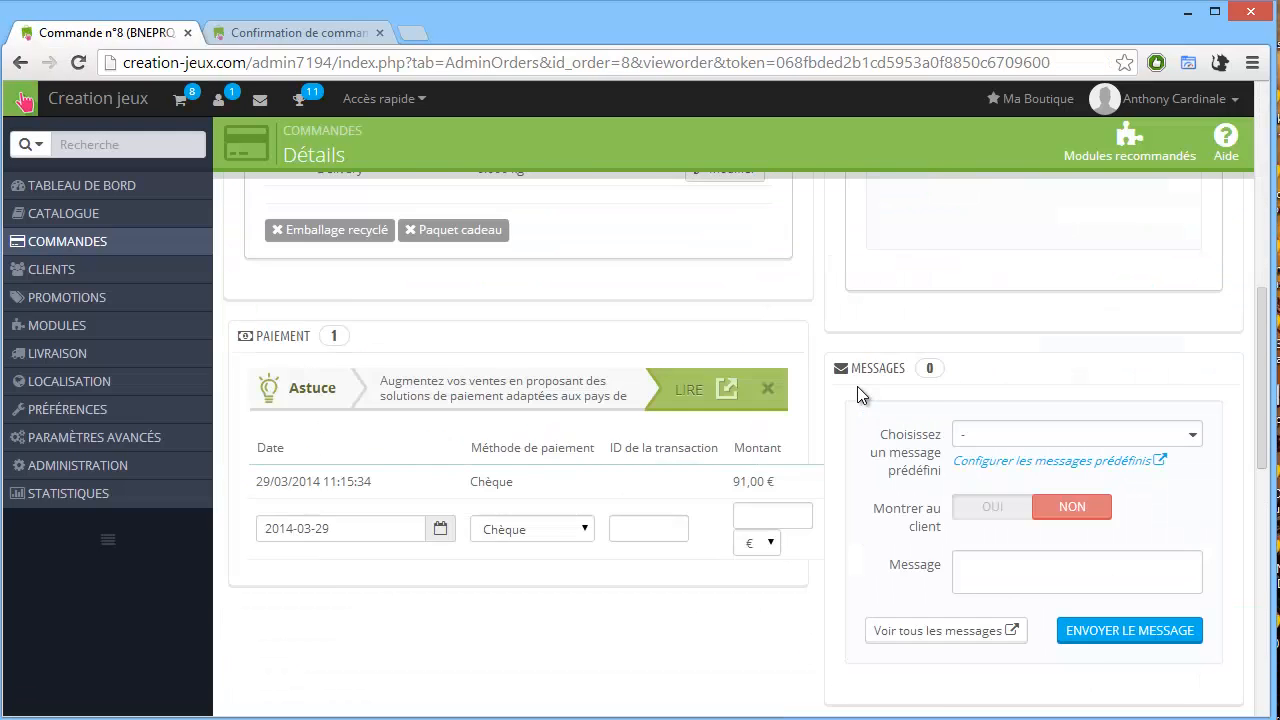
scroll(857, 386, "down", 5)
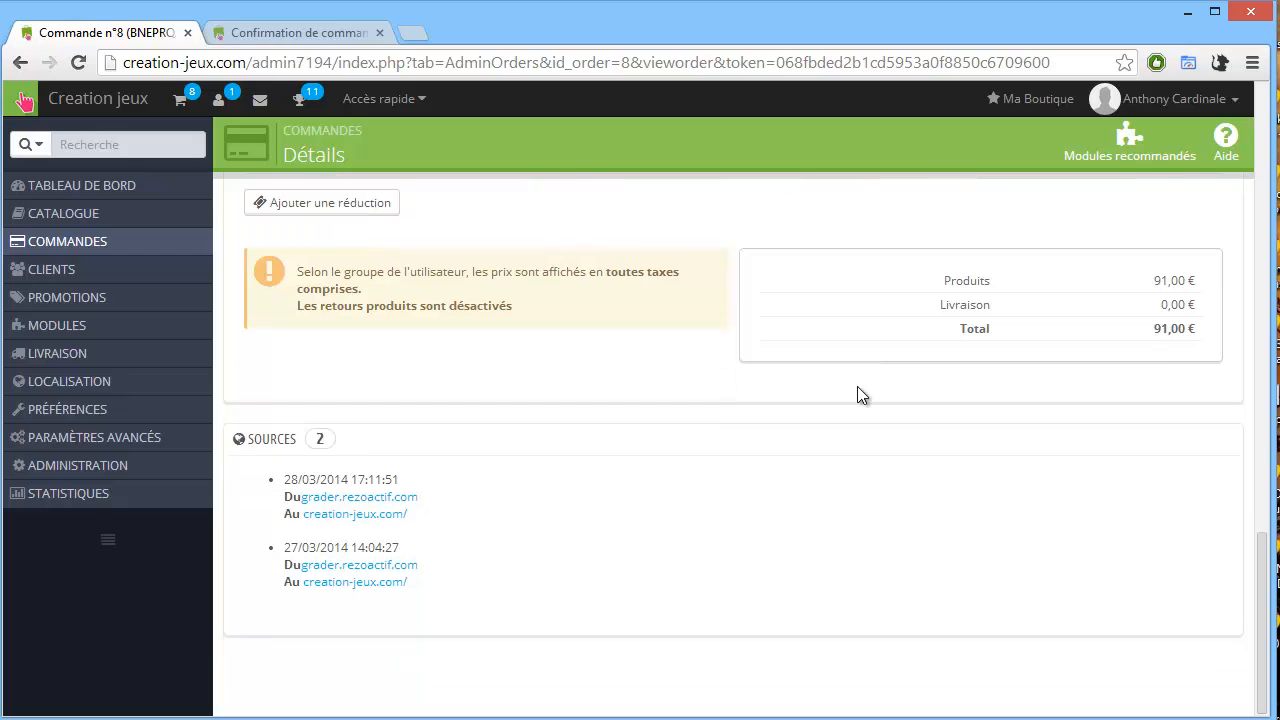
scroll(857, 386, "up", 5)
scroll(856, 386, "up", 2)
scroll(846, 398, "down", 3)
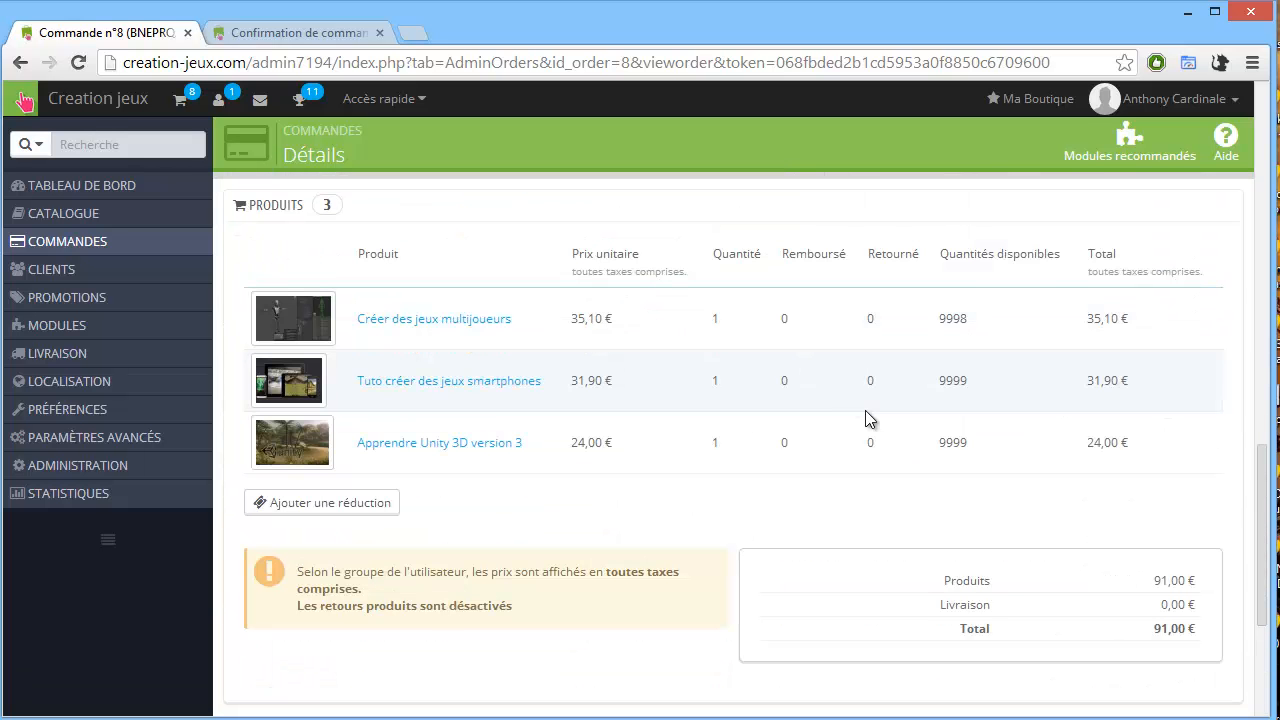
scroll(687, 480, "up", 8)
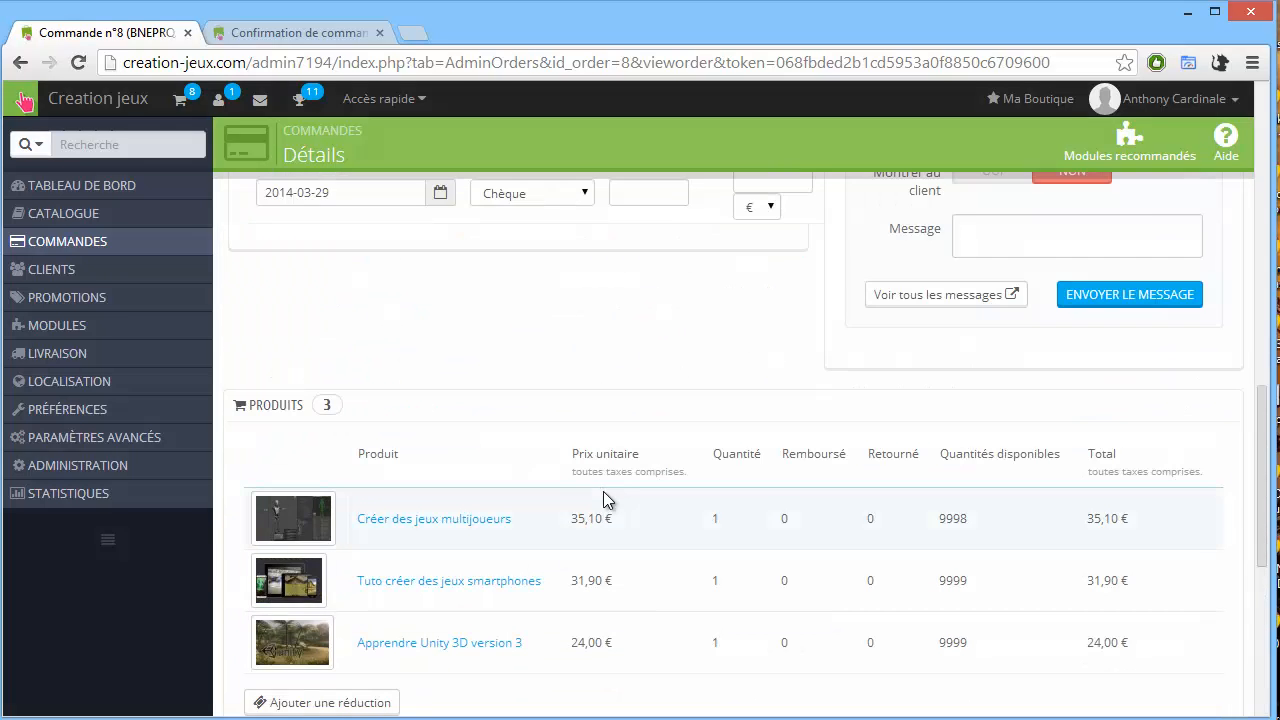
scroll(636, 478, "up", 10)
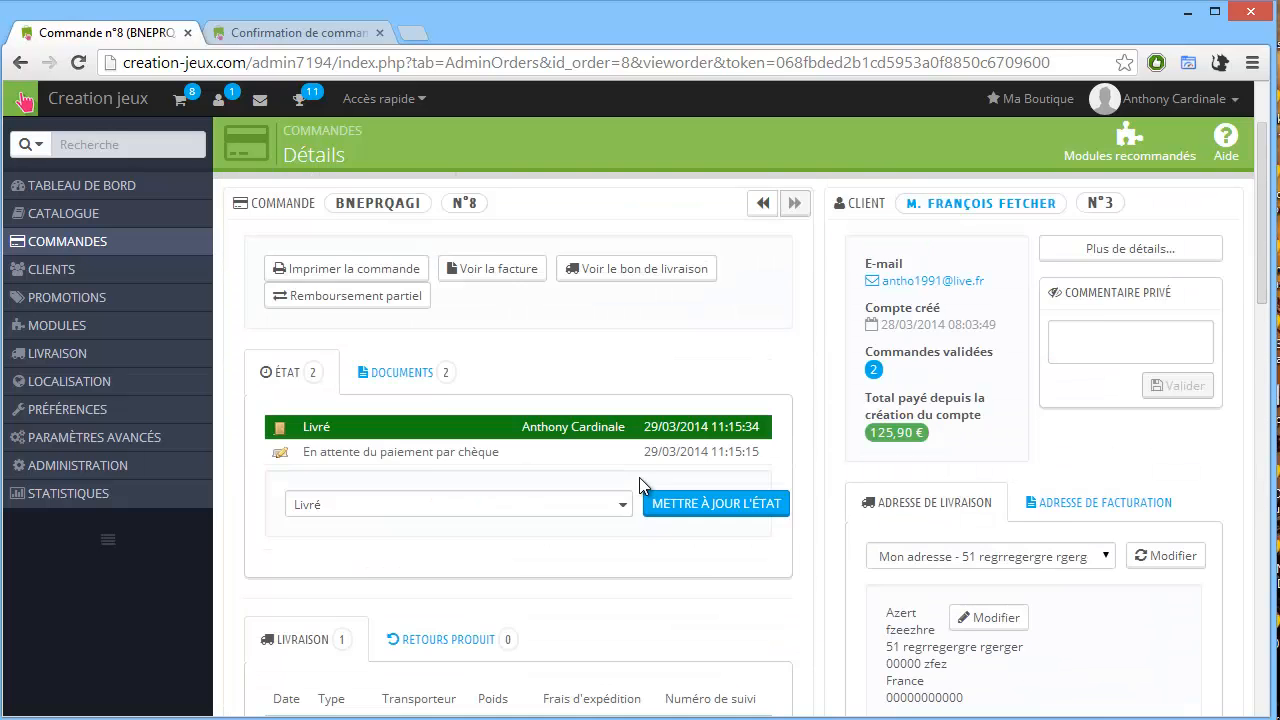
- Switch to the storefront and open the customer's order history
left_click(290, 32)
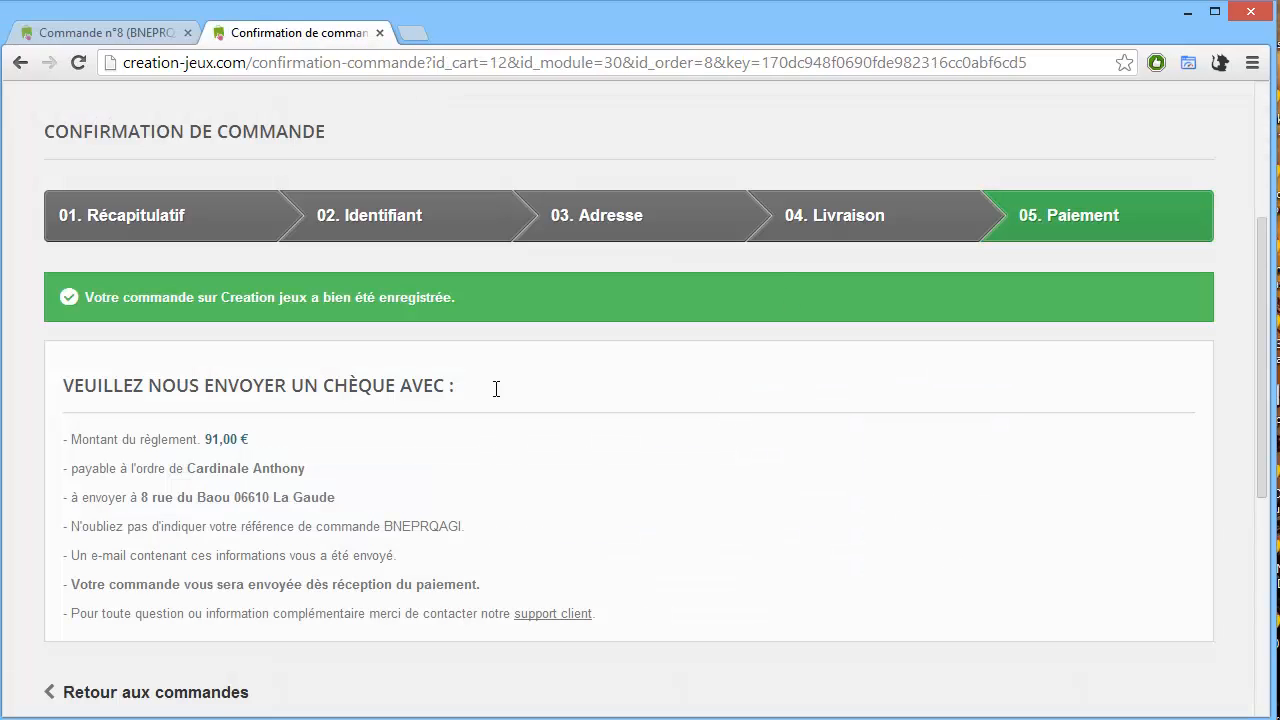
scroll(480, 400, "down", 4)
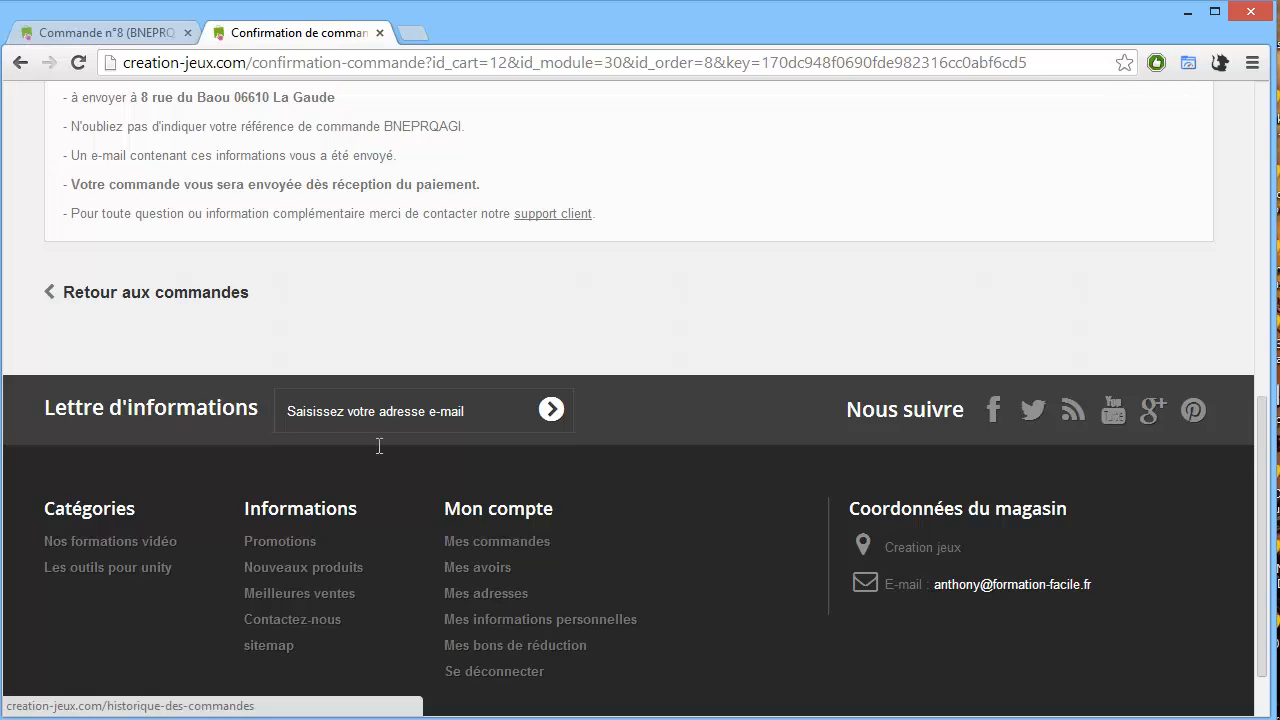
left_click(478, 541)
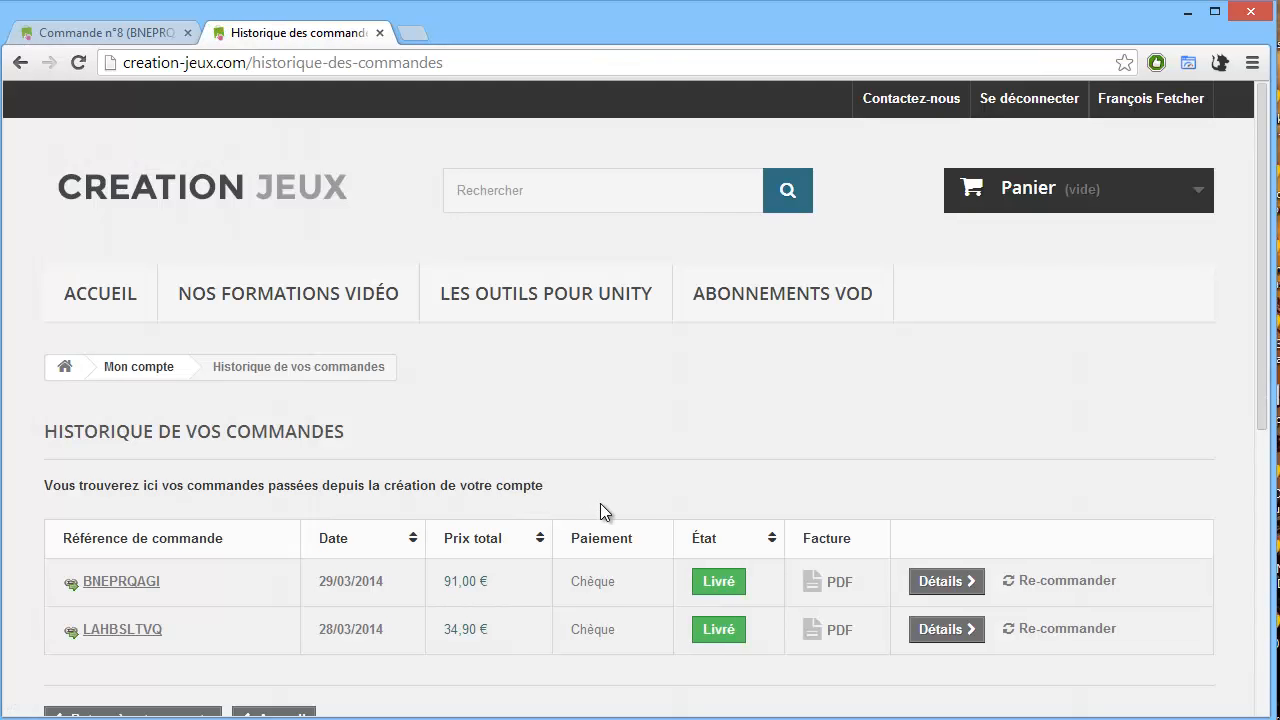
- Show the newest order's details in the order history and review its invoice link, status tracking, addresses and products
scroll(789, 457, "down", 1)
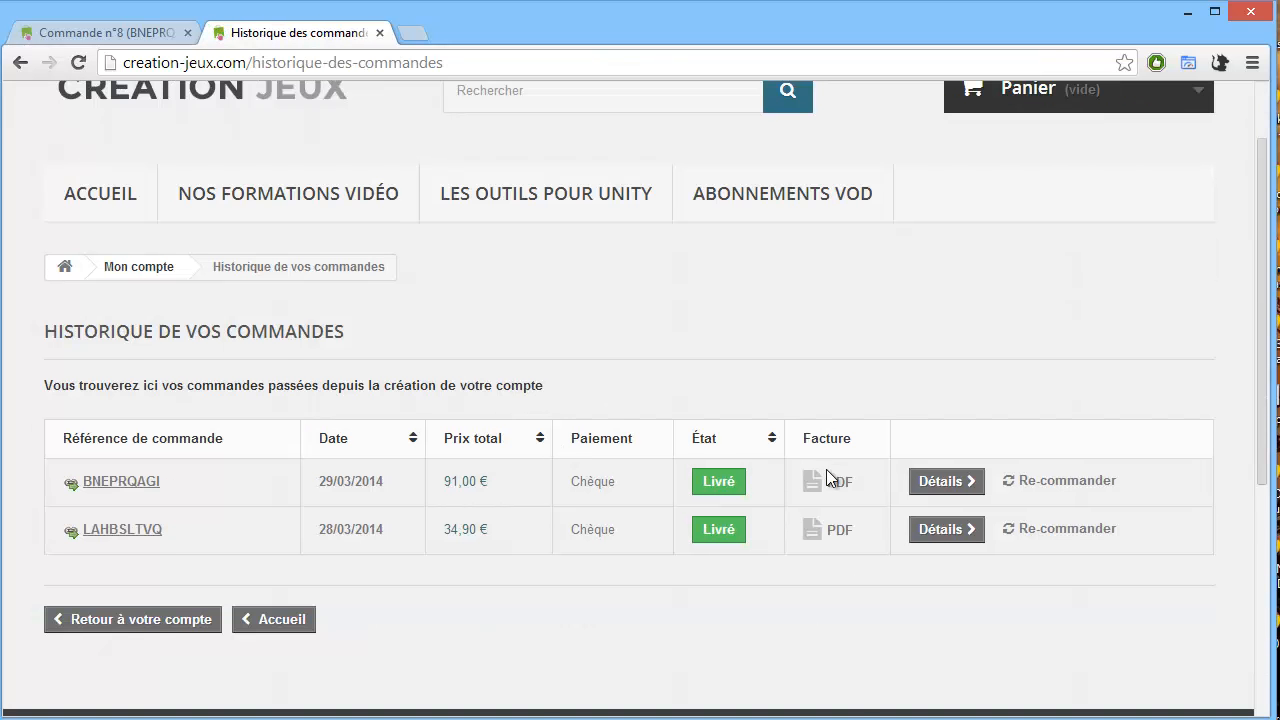
scroll(797, 498, "down", 1)
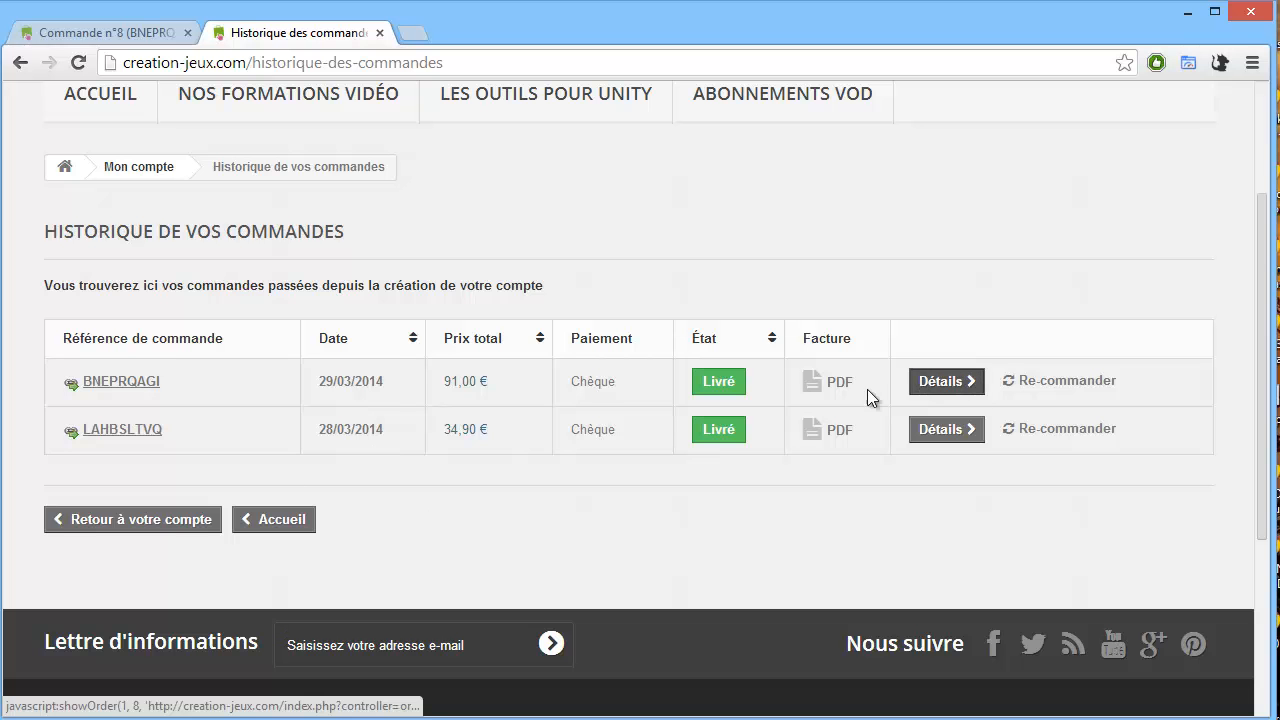
scroll(850, 392, "up", 1)
scroll(830, 400, "down", 2)
left_click(946, 284)
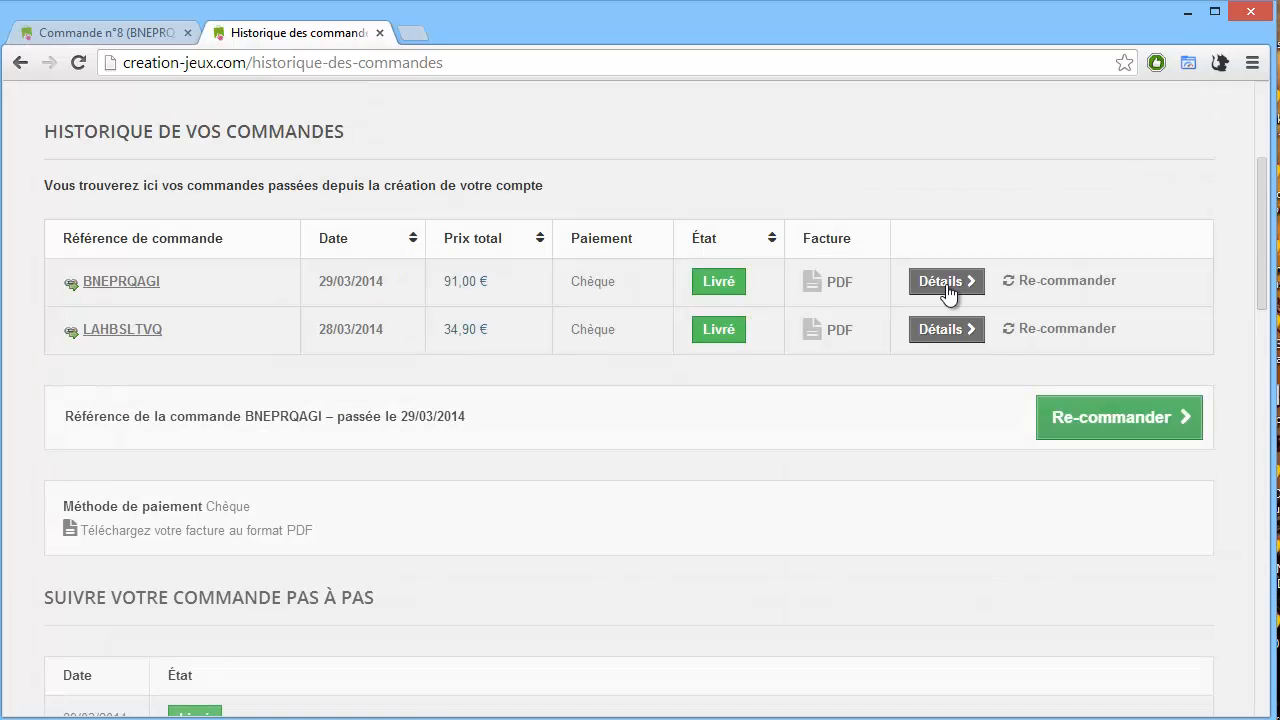
scroll(874, 401, "down", 2)
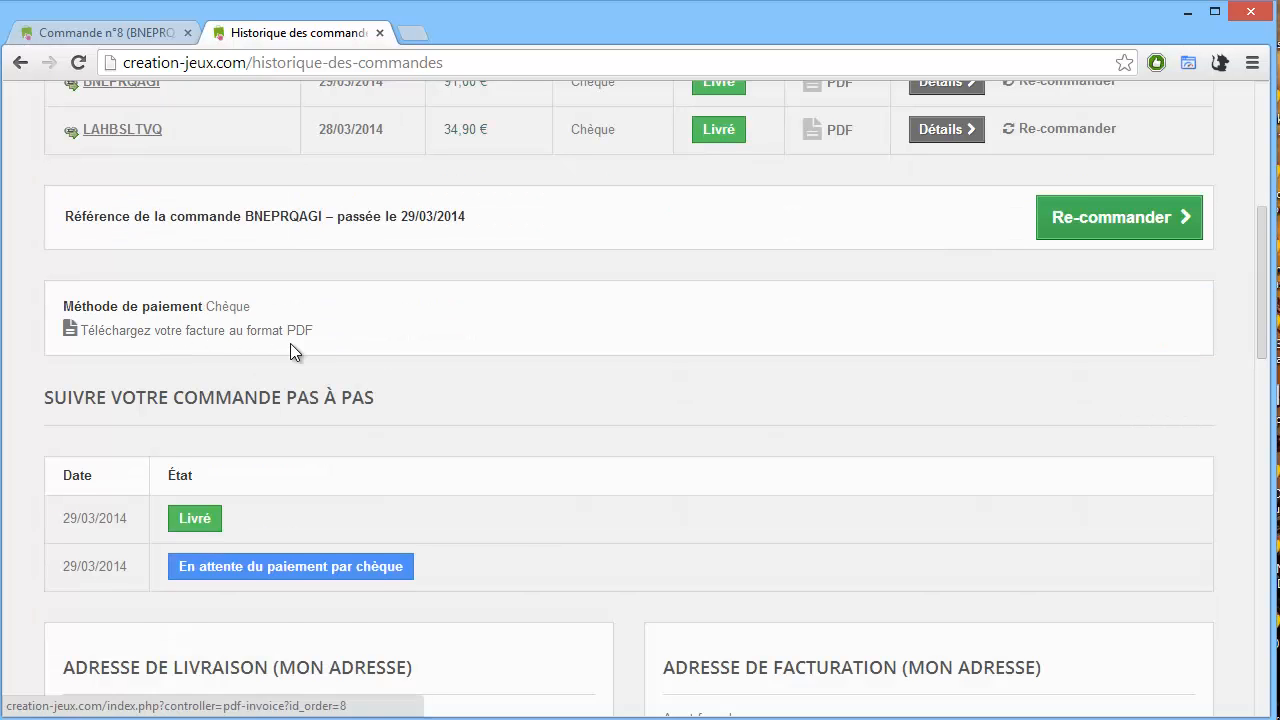
scroll(291, 343, "down", 5)
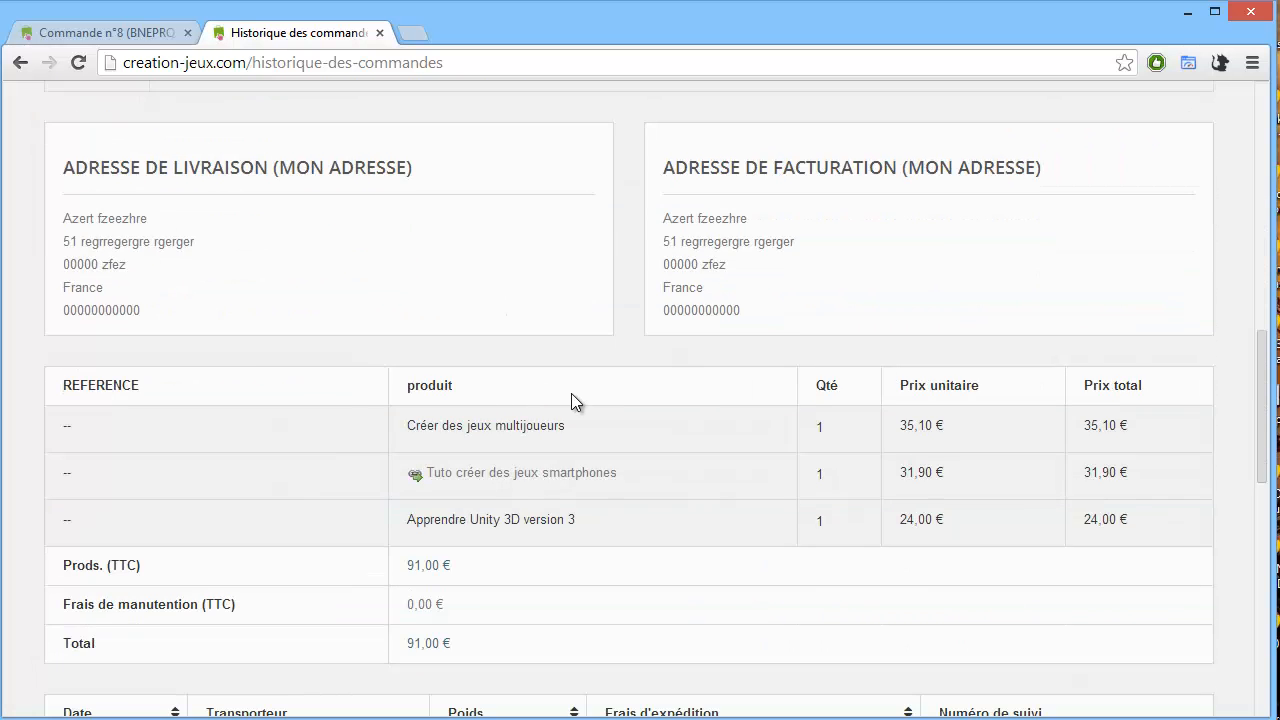
- Return from the order history to the customer's account overview and view its available sections
scroll(576, 397, "down", 7)
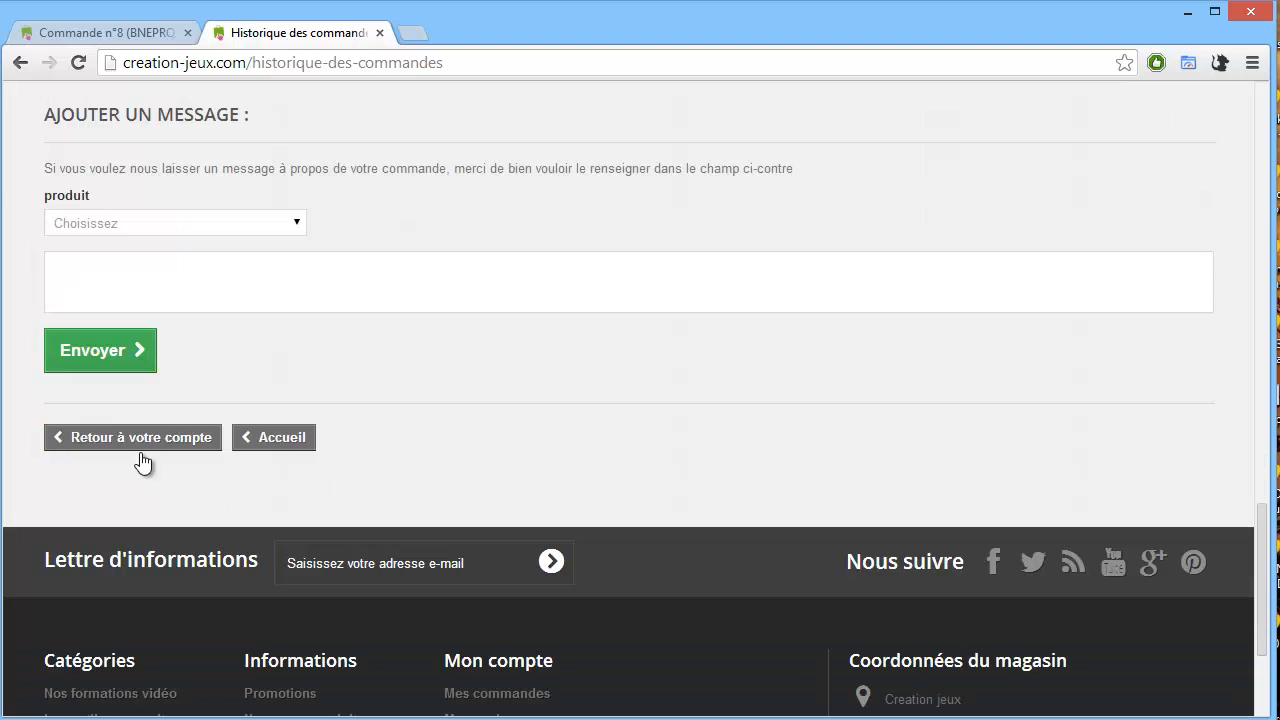
left_click(143, 460)
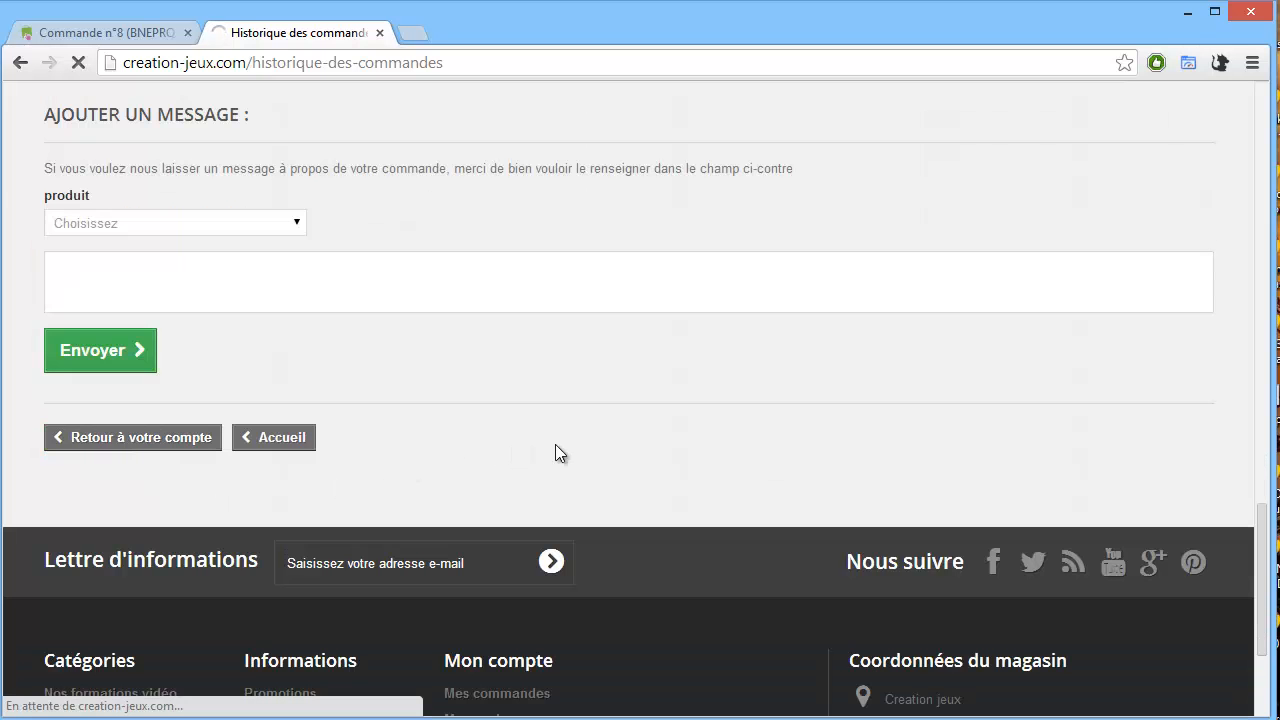
scroll(598, 434, "down", 2)
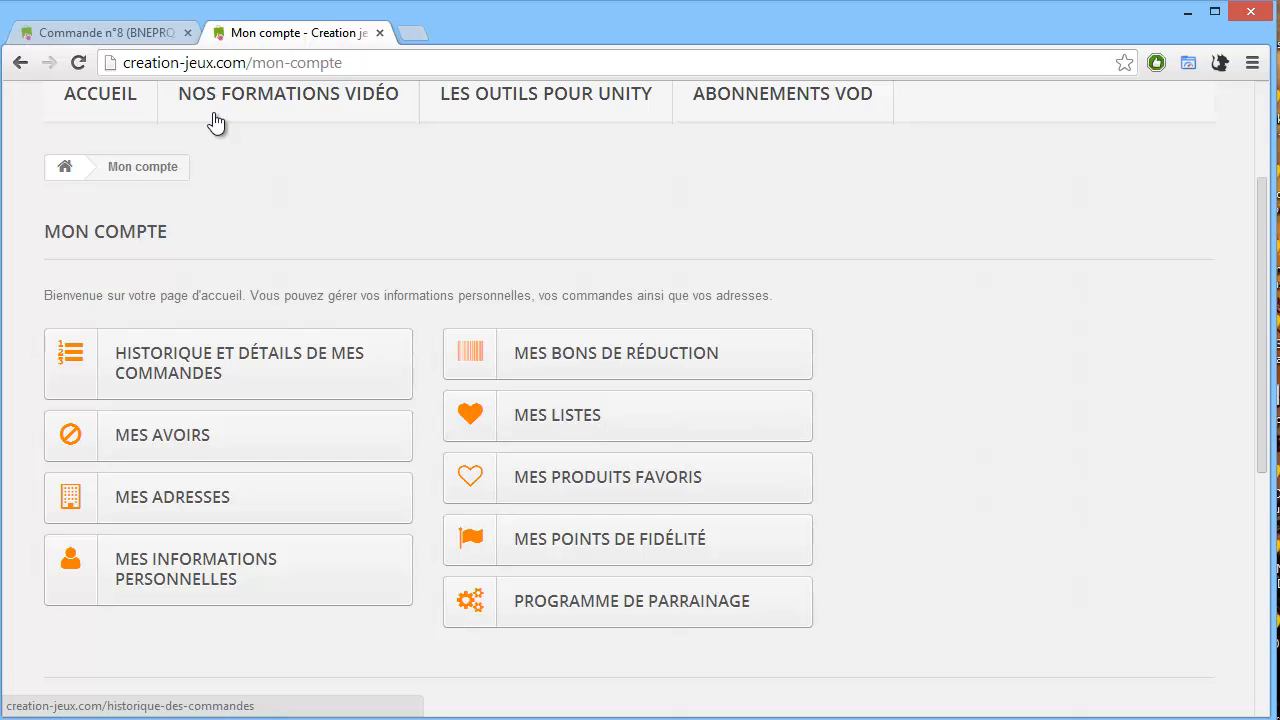
- Switch back to the back-office order details and review the order's date, total, messages and products summary
left_click(143, 40)
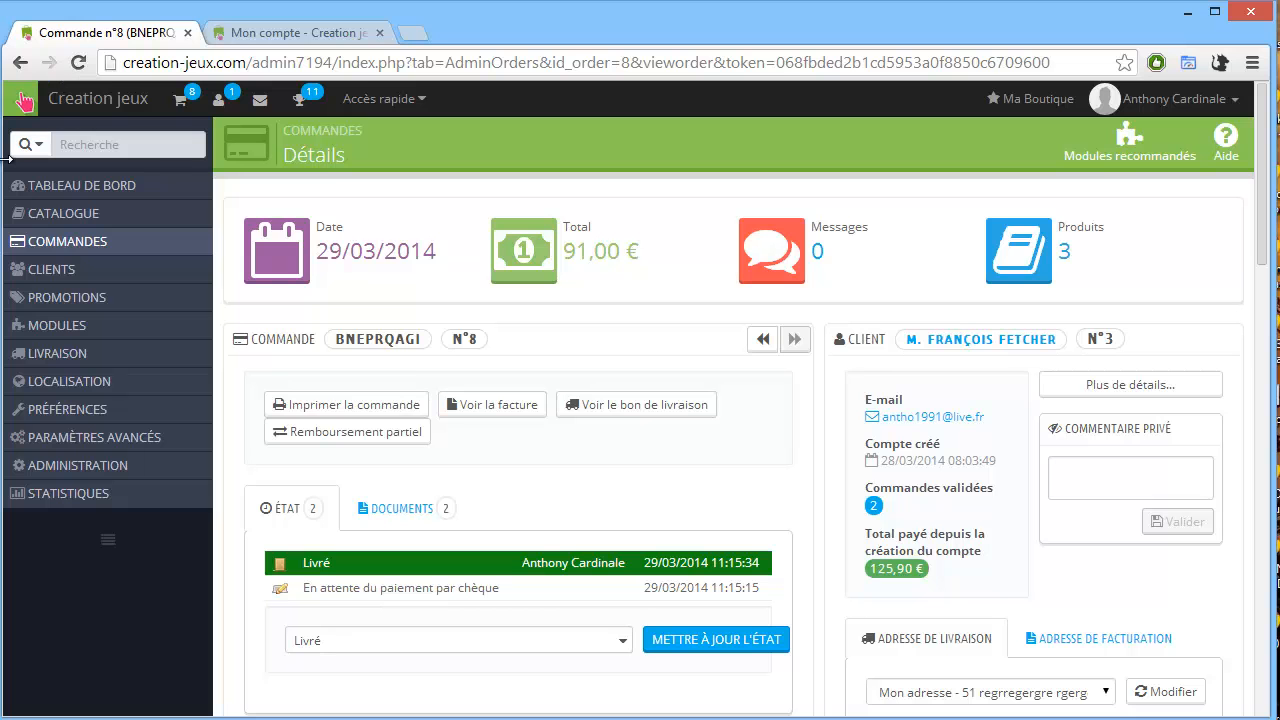
mouse_move(80, 245)
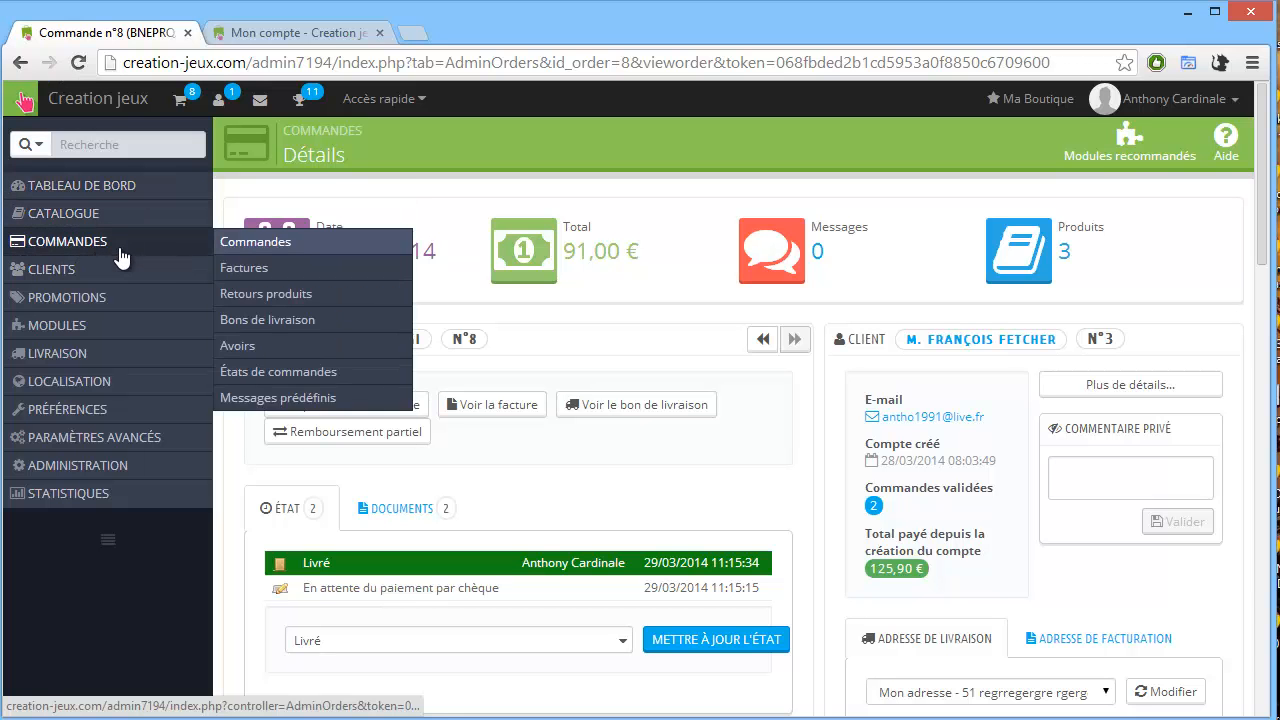
mouse_move(126, 266)
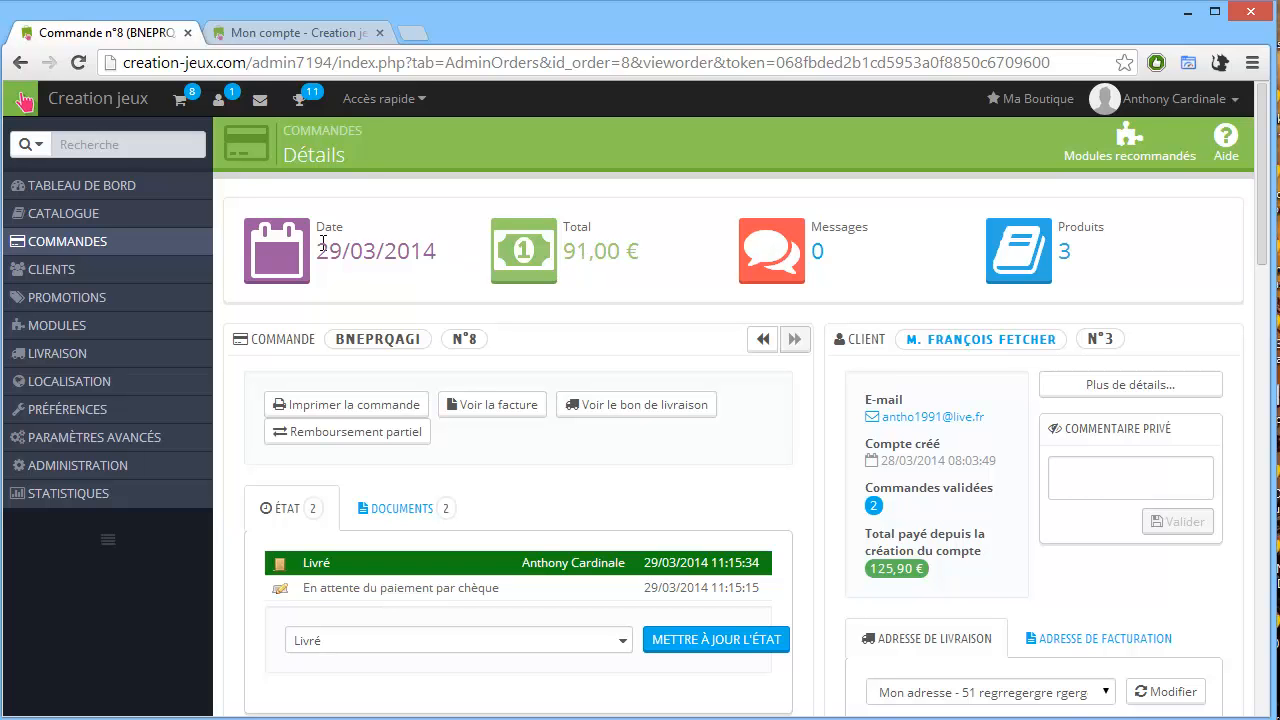
left_click_drag(395, 254, 1097, 238)
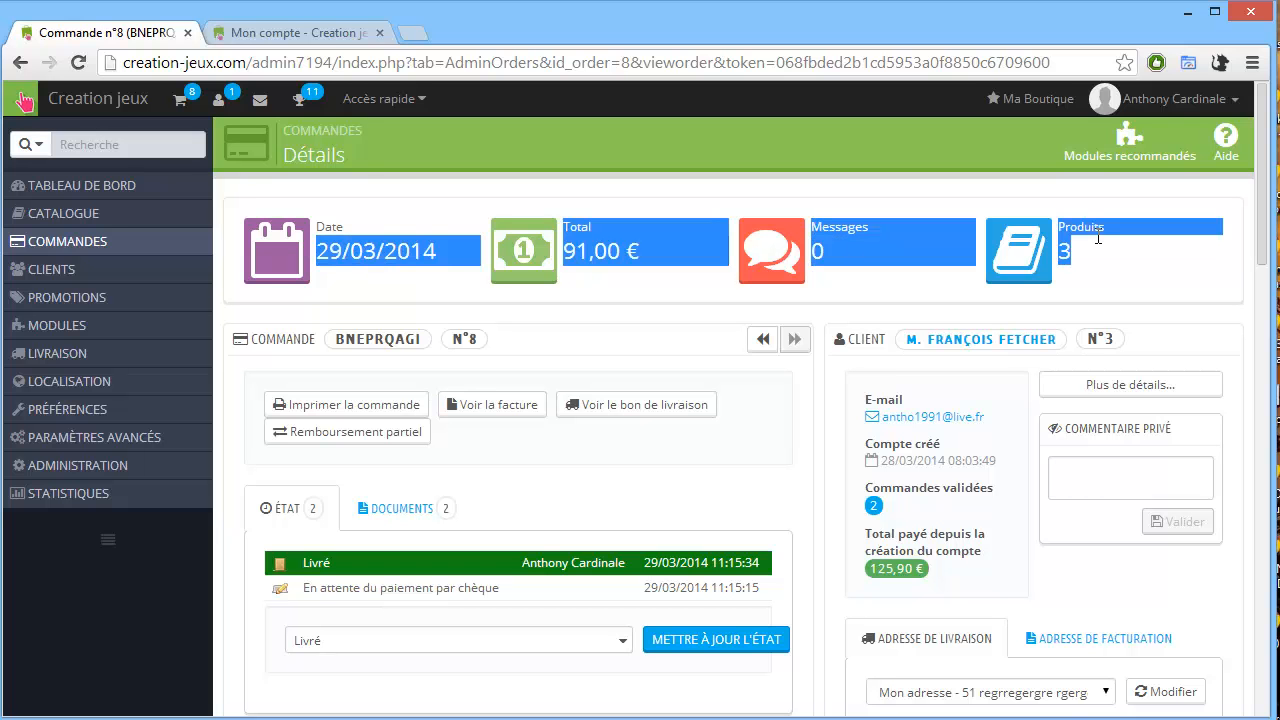
left_click_drag(1090, 248, 326, 224)
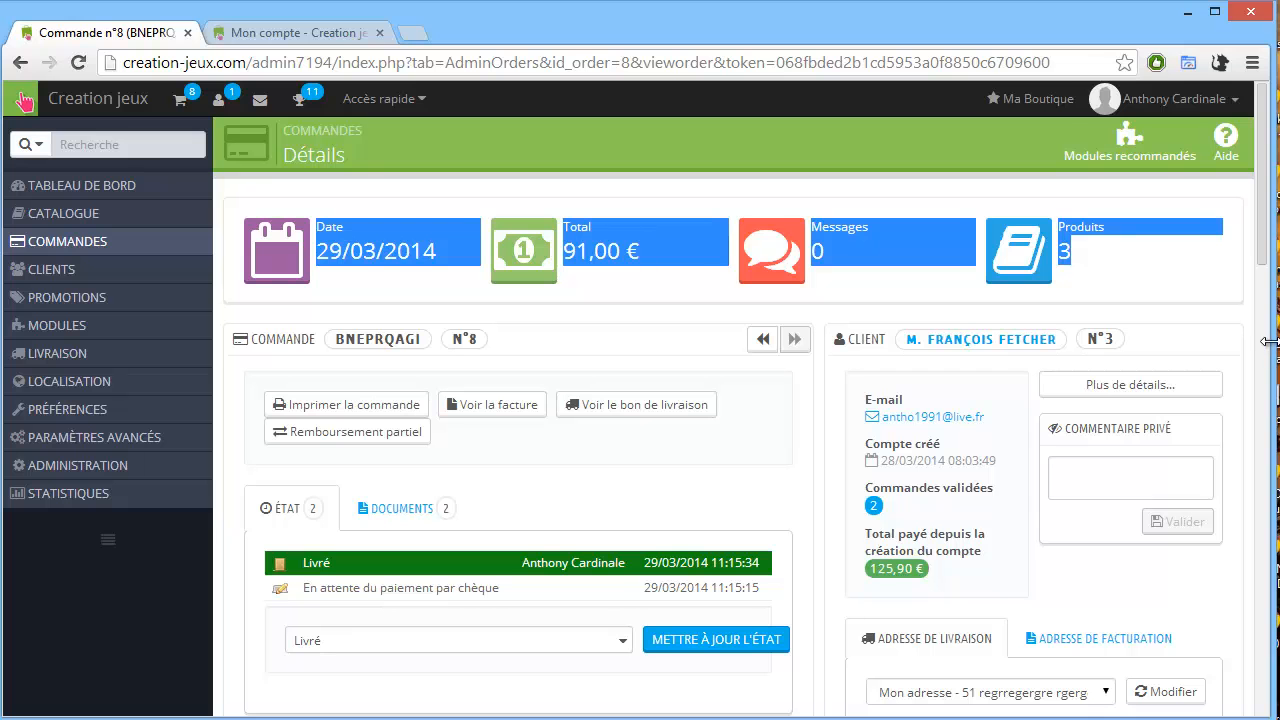
left_click_drag(1266, 342, 1279, 342)
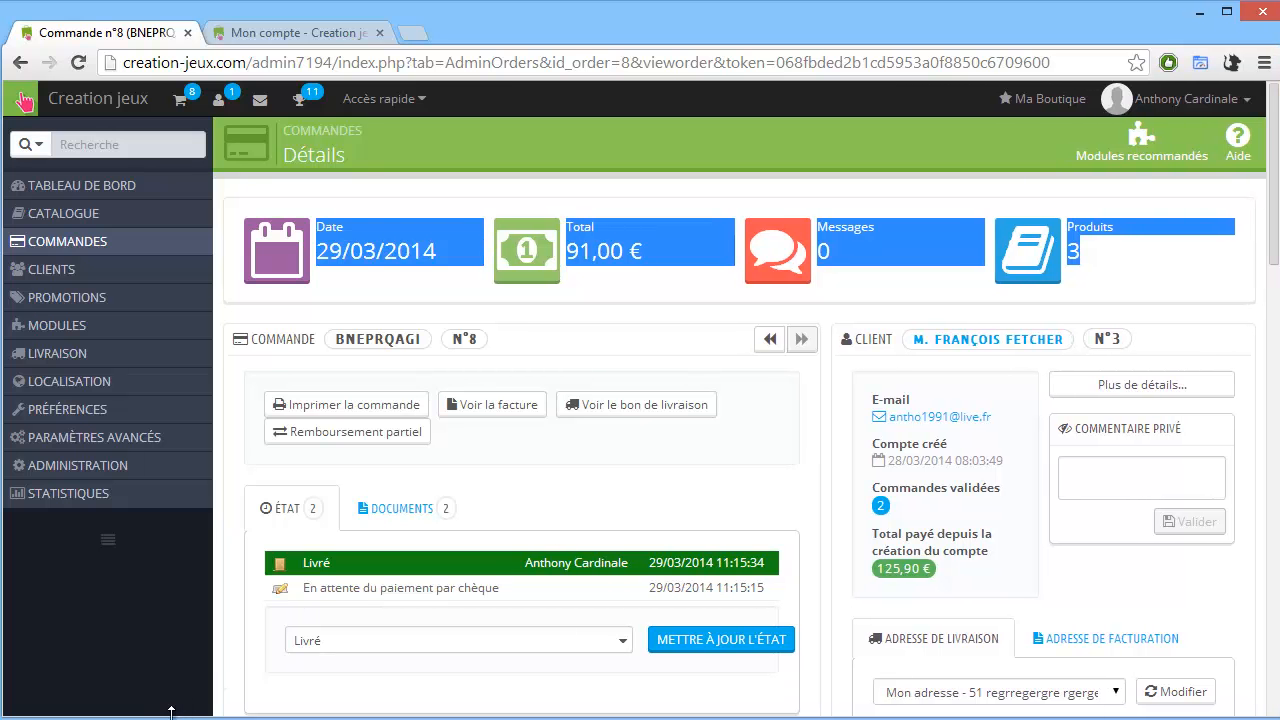
left_click_drag(171, 712, 171, 719)
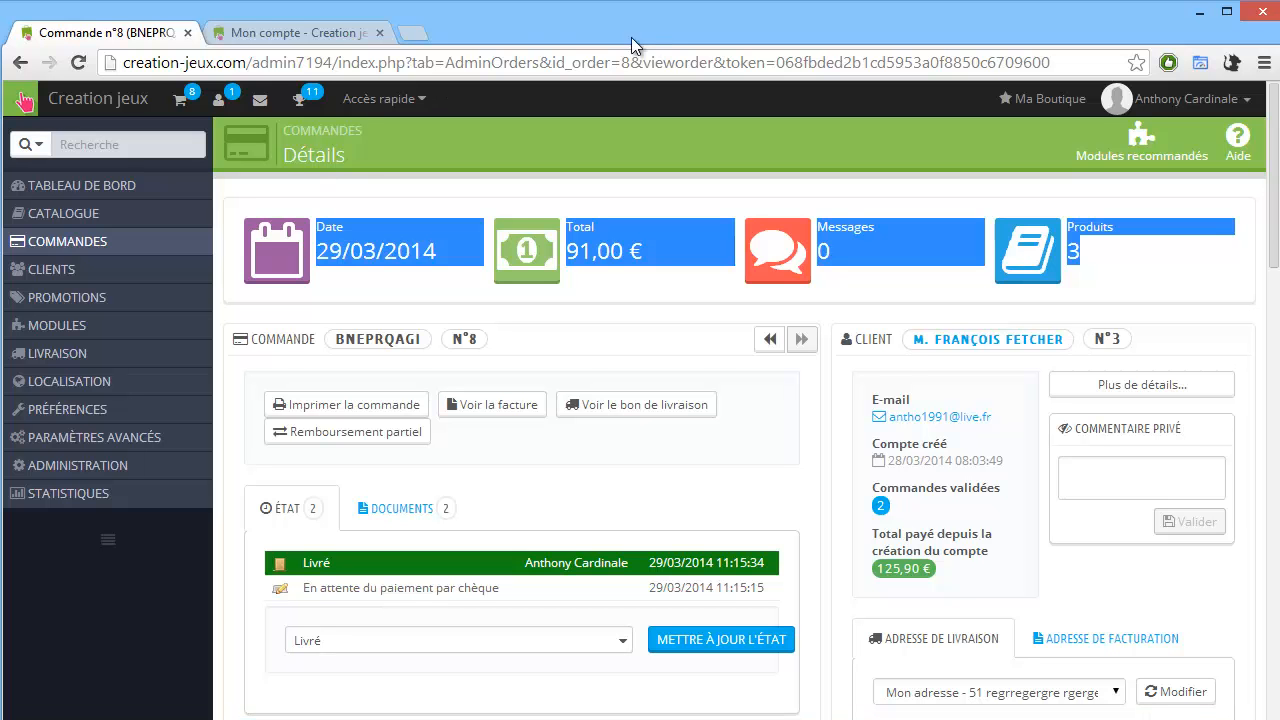
double_click(540, 37)
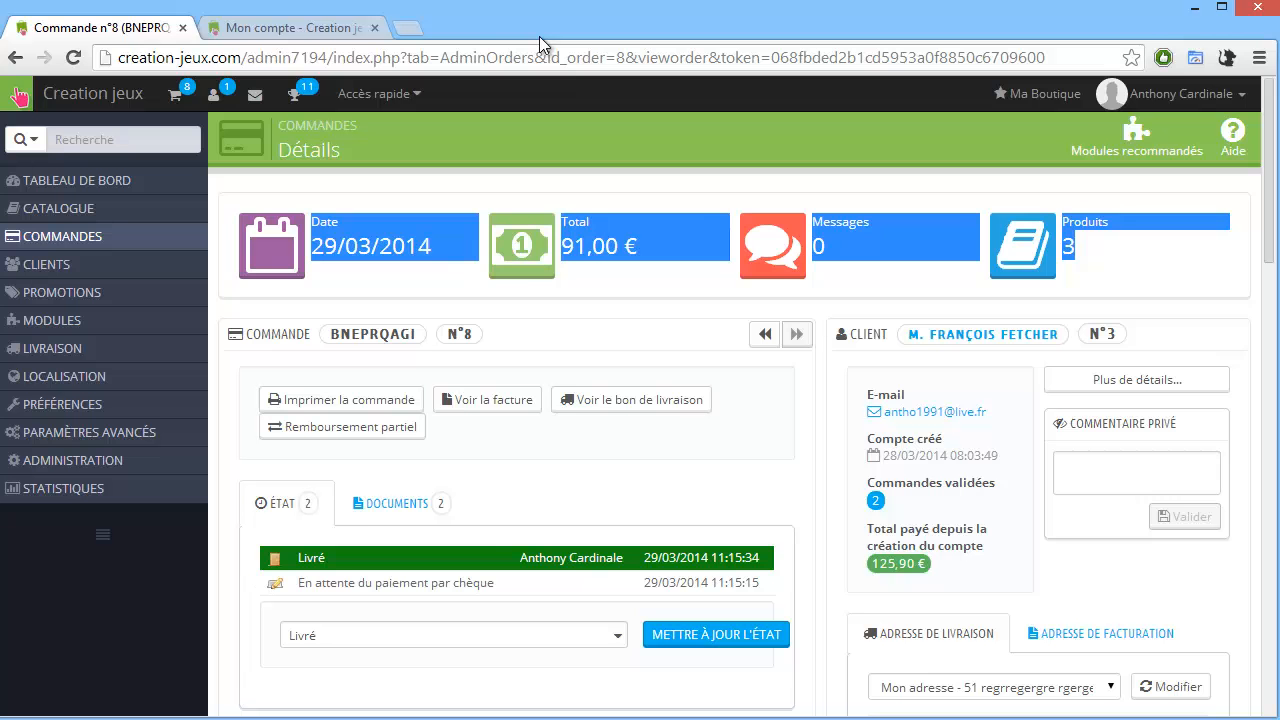
double_click(541, 37)
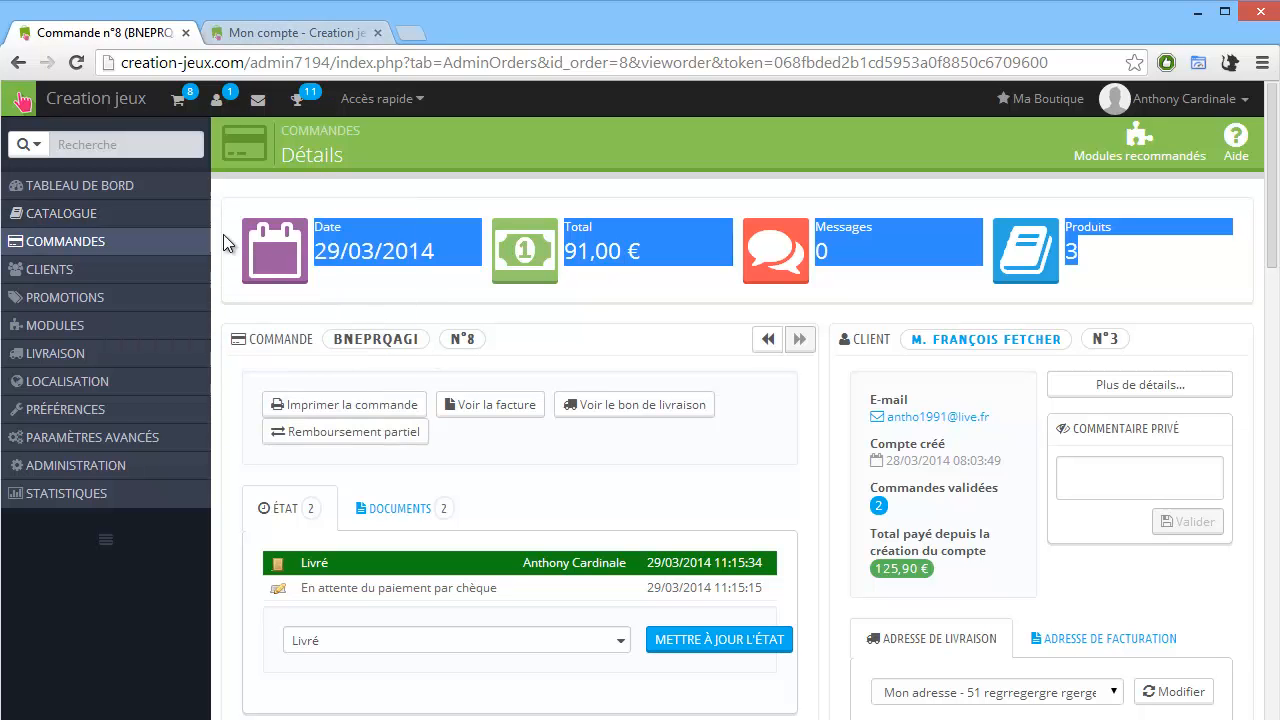
mouse_move(160, 249)
mouse_move(57, 414)
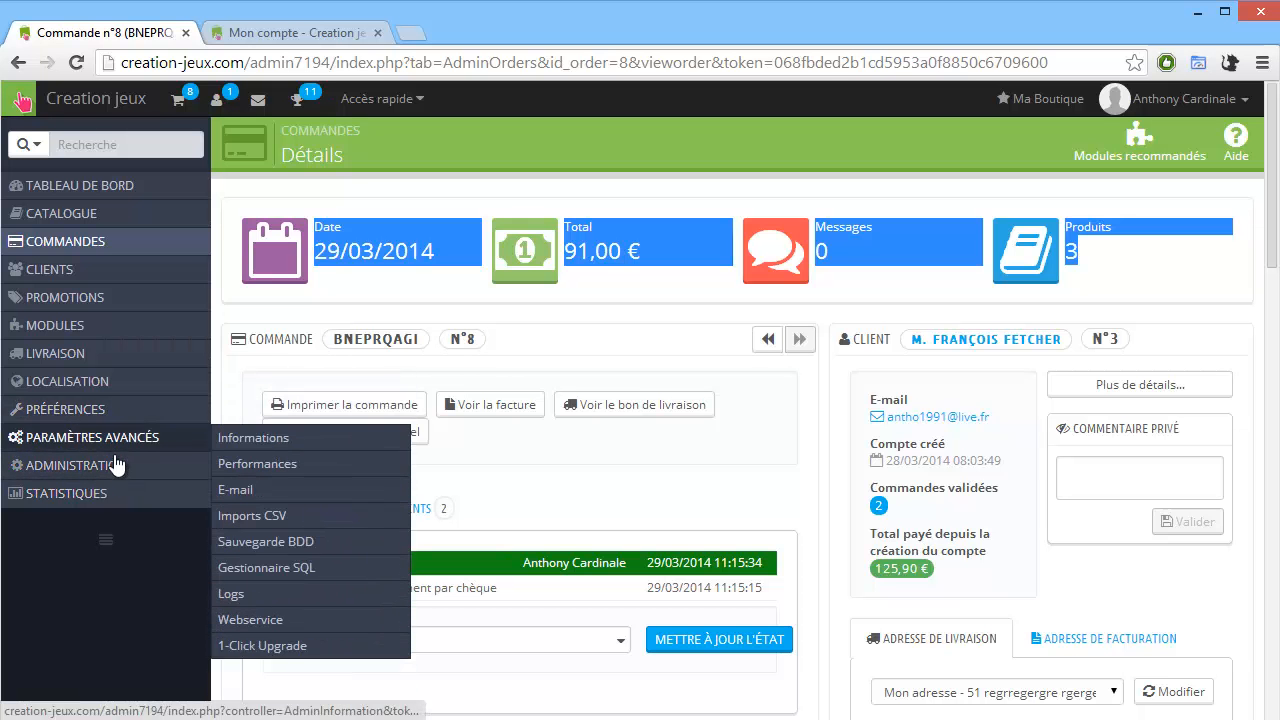
mouse_move(140, 480)
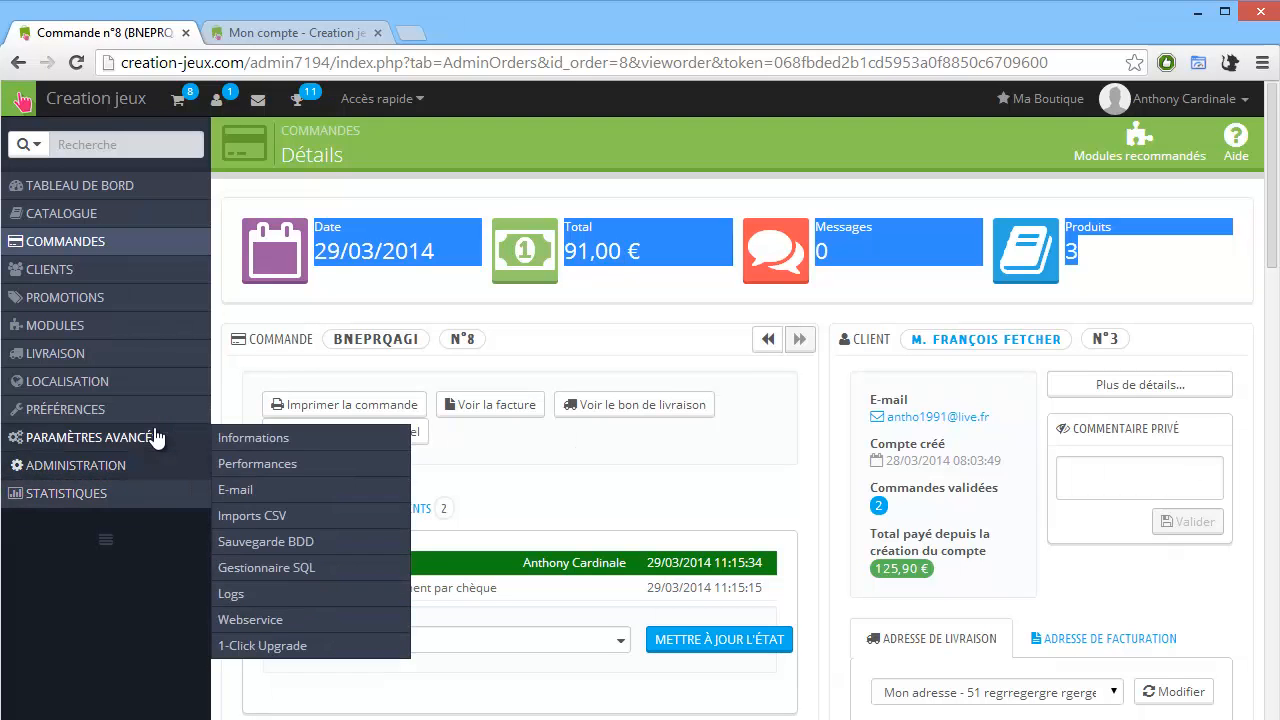
mouse_move(157, 428)
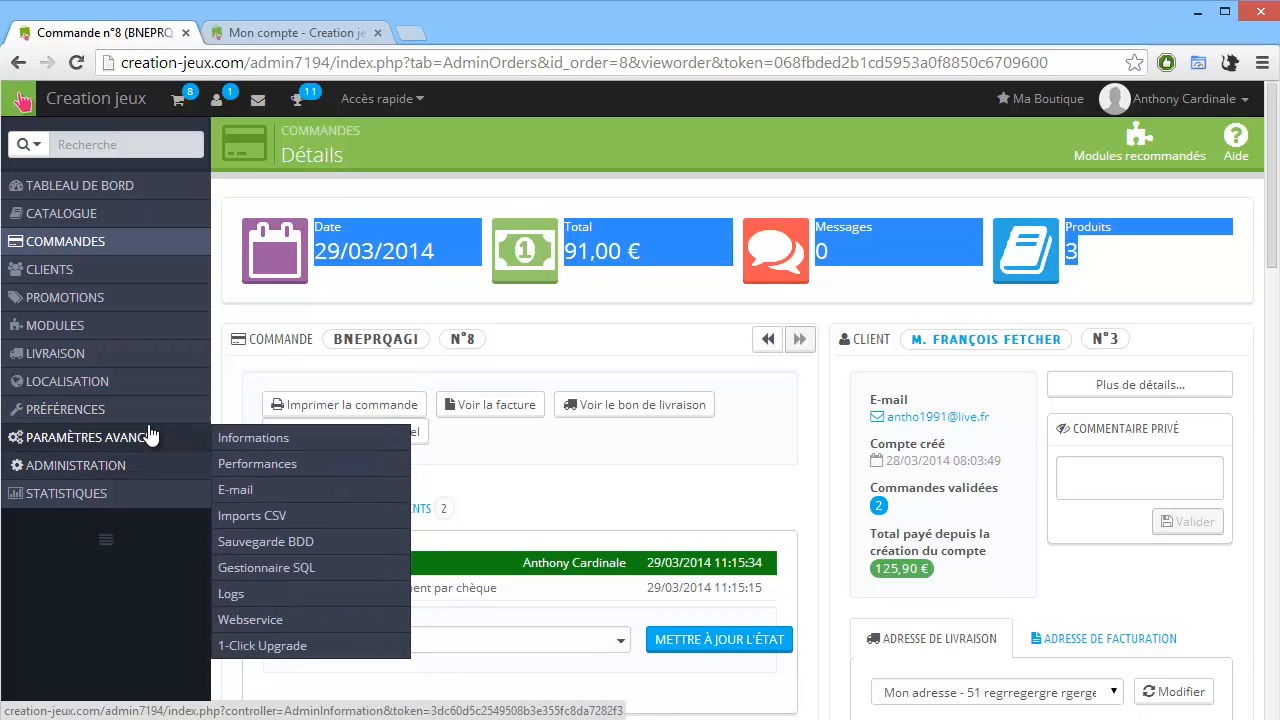
mouse_move(195, 497)
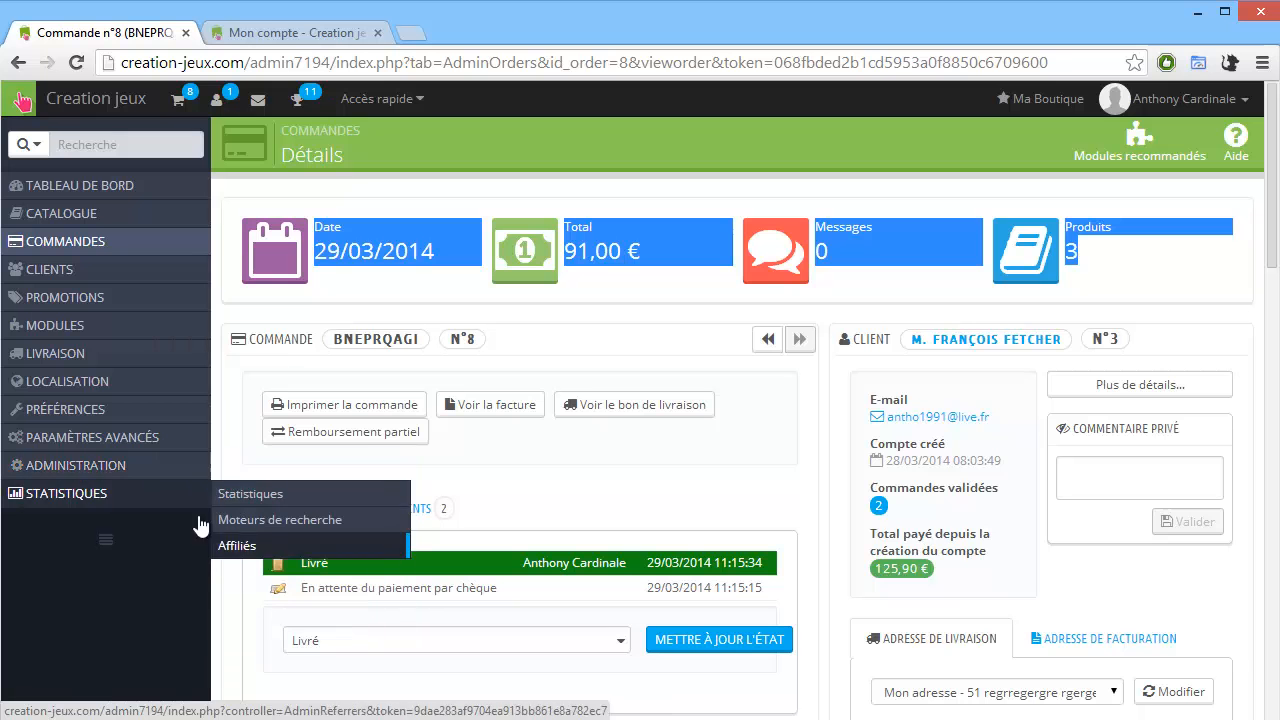